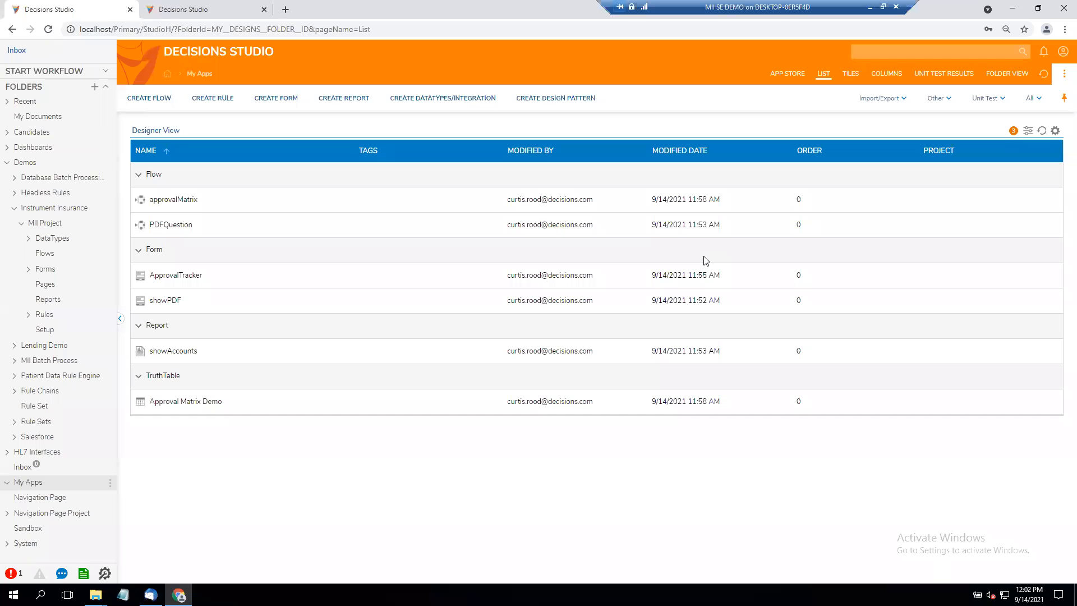
# - Open the approvalMatrix flow from My Apps and start debugging it
pyautogui.click(186, 201)
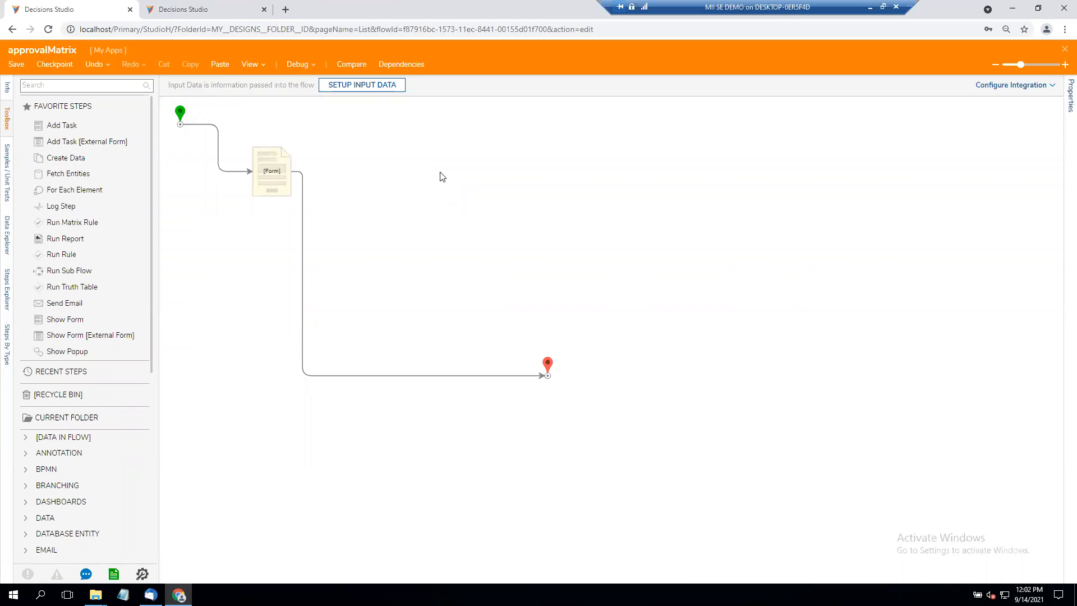
pyautogui.click(291, 67)
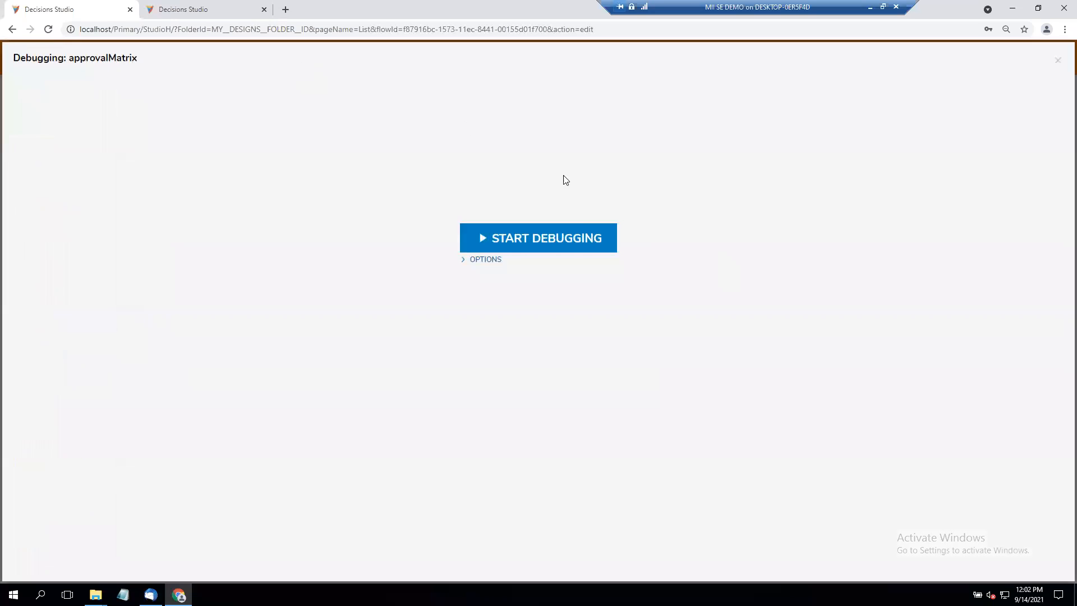
pyautogui.click(573, 244)
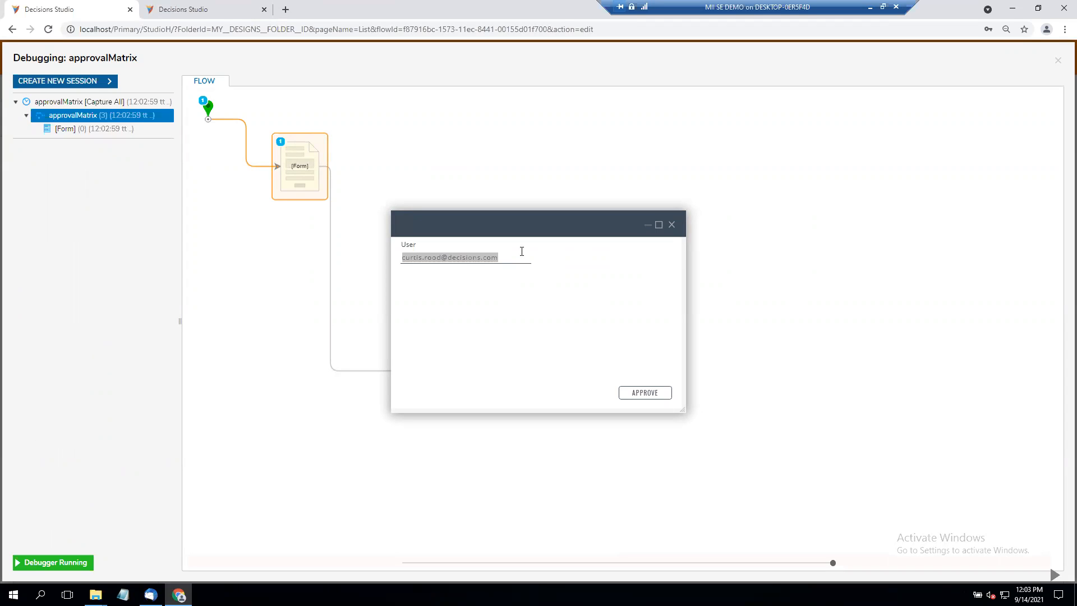
# - Re-enter the user's e-mail in the form's User field, then close the form without approving and exit the debugger
pyautogui.press('BackSpace')
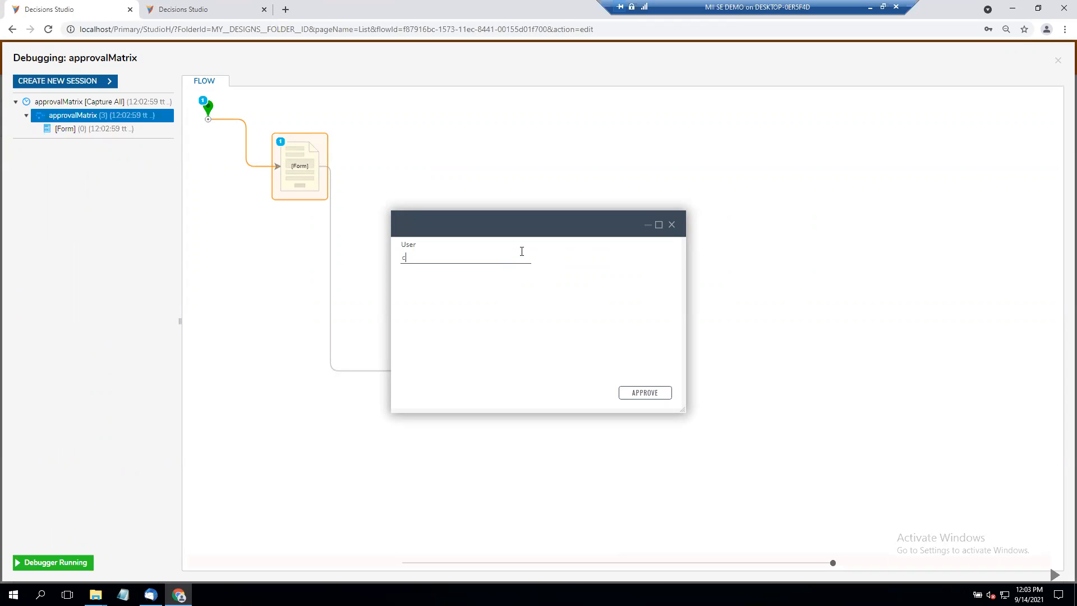
pyautogui.click(673, 224)
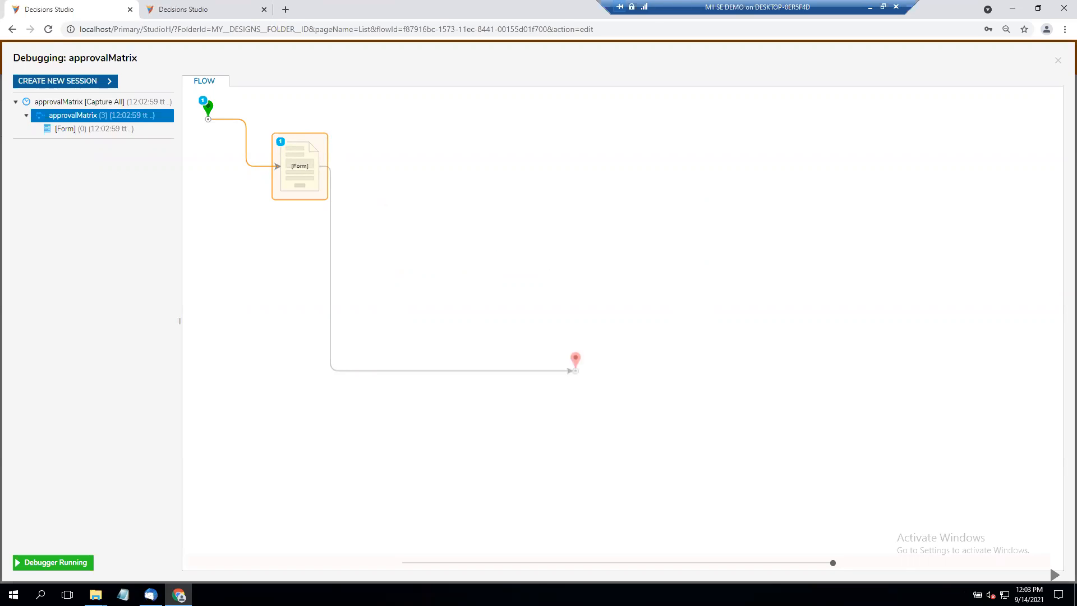
pyautogui.click(1058, 61)
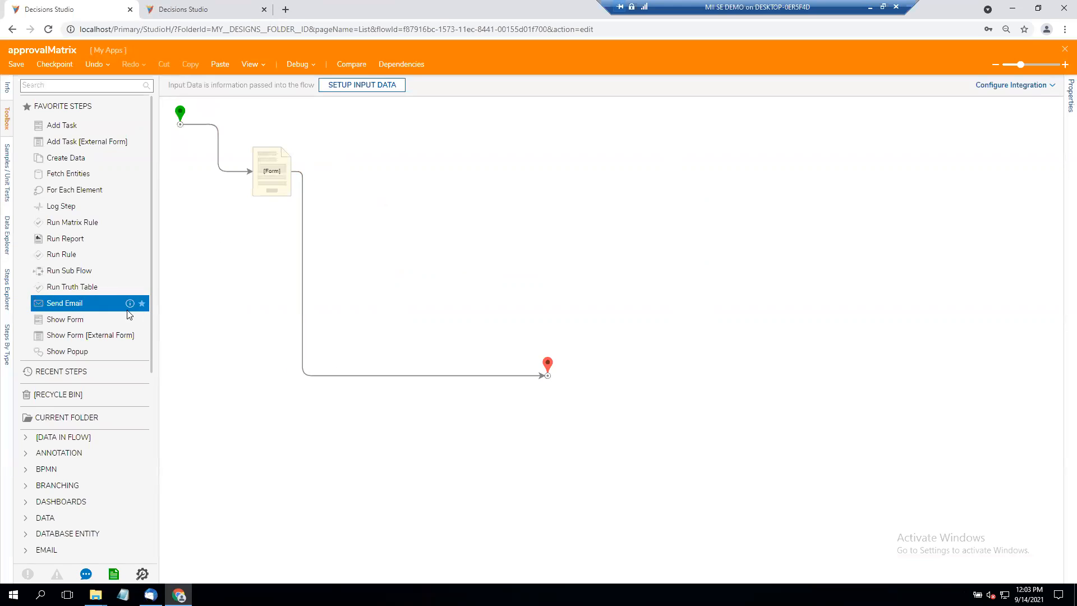
# - Add a Run Truth Table step between the form and the end step, and create its new truth table named "example Approval Matrix"
pyautogui.moveTo(91, 287); pyautogui.dragTo(307, 268)
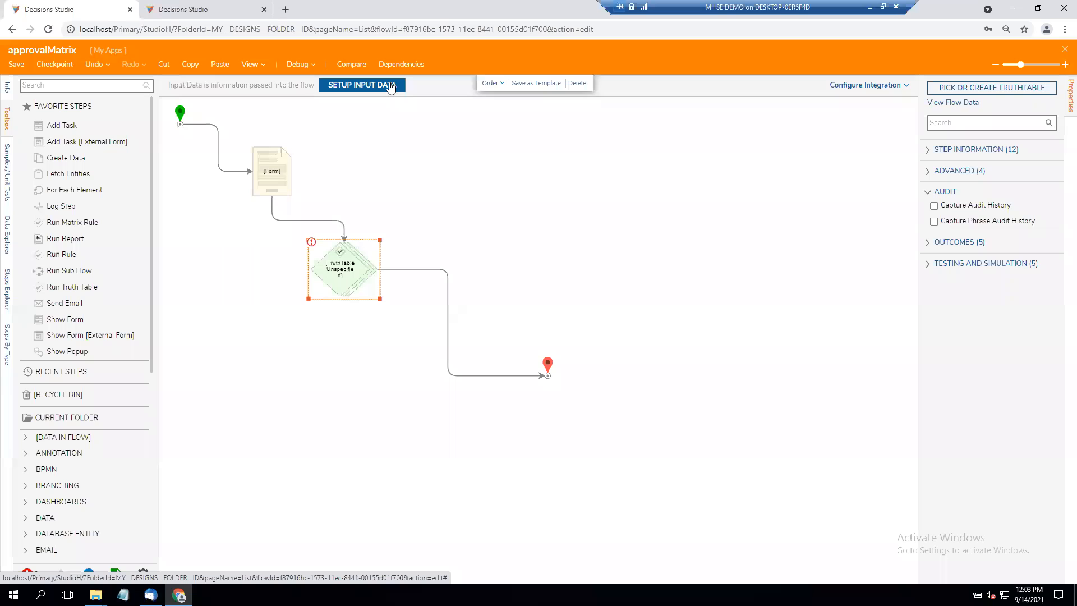
pyautogui.click(944, 91)
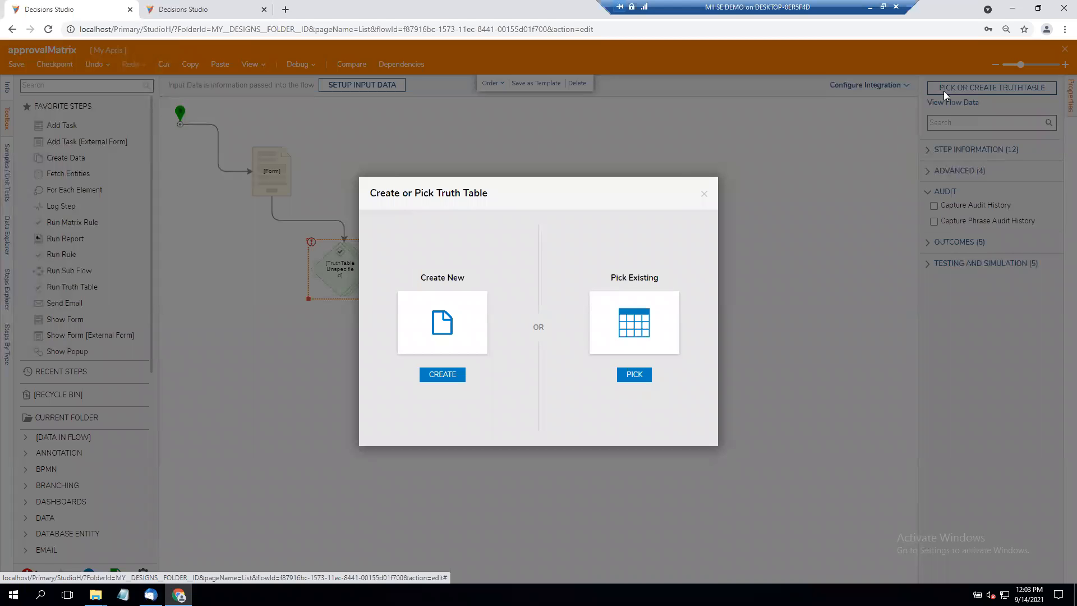
pyautogui.click(410, 335)
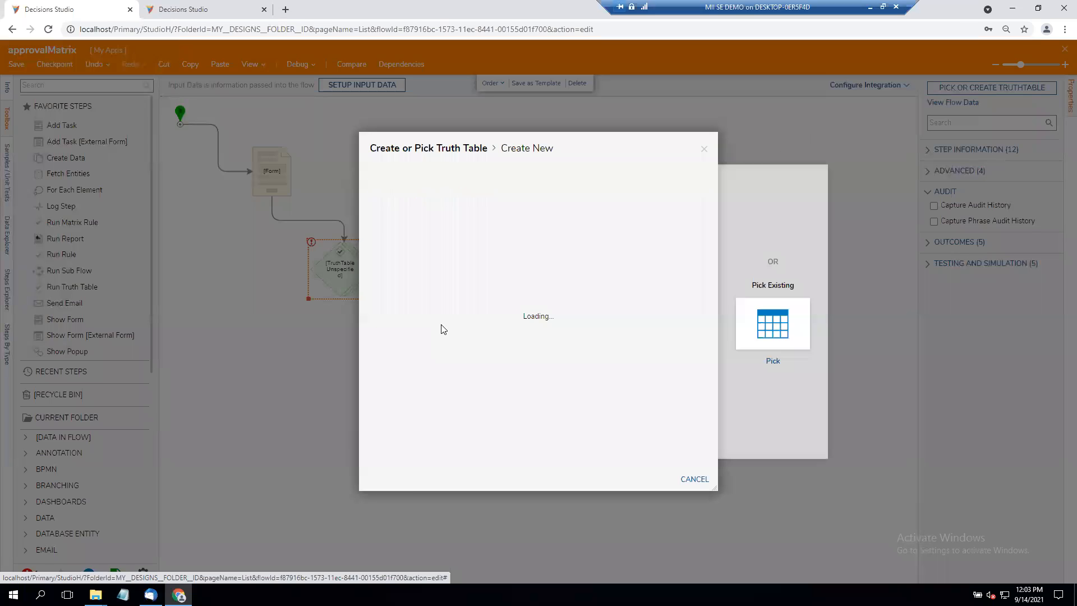
pyautogui.click(659, 278)
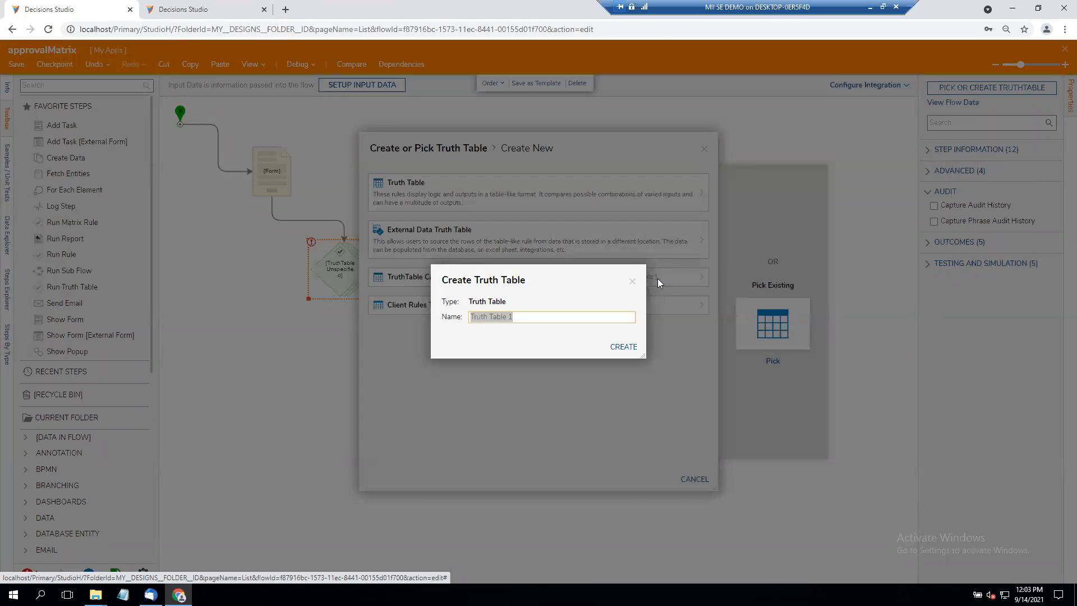
pyautogui.write('example Approval Matr')
pyautogui.press('BackSpace')
pyautogui.press('BackSpace')
pyautogui.press('BackSpace')
pyautogui.write('atrix')
pyautogui.press('Return')
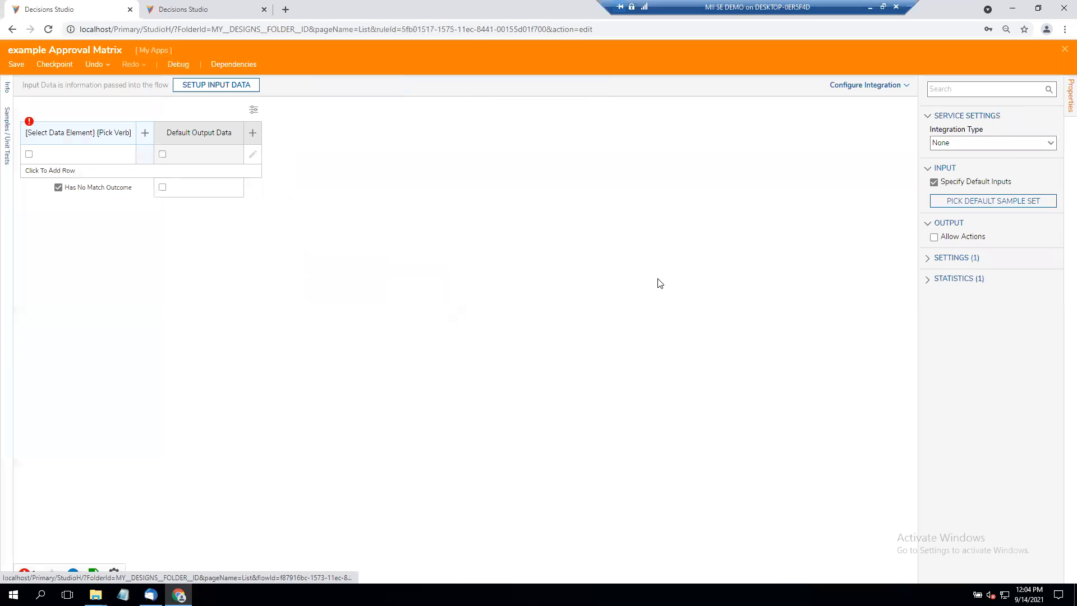
# - Define a String input named ApprovingPartEmail for the truth table and save the input data
pyautogui.moveTo(88, 162)
pyautogui.click(224, 87)
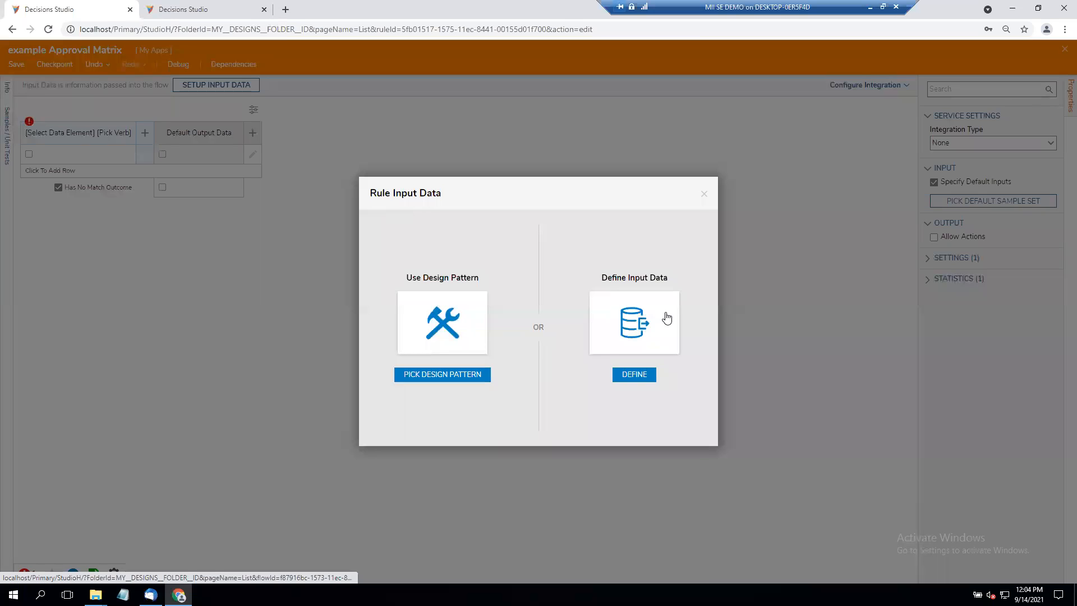
pyautogui.click(668, 314)
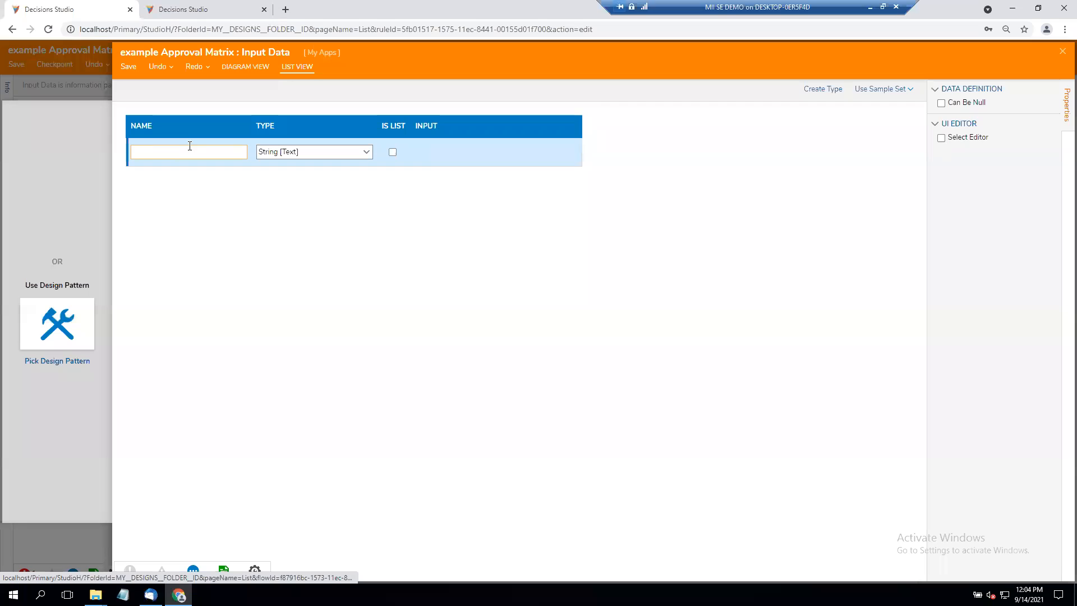
pyautogui.write('ApprovingPartEmail')
pyautogui.press('Tab')
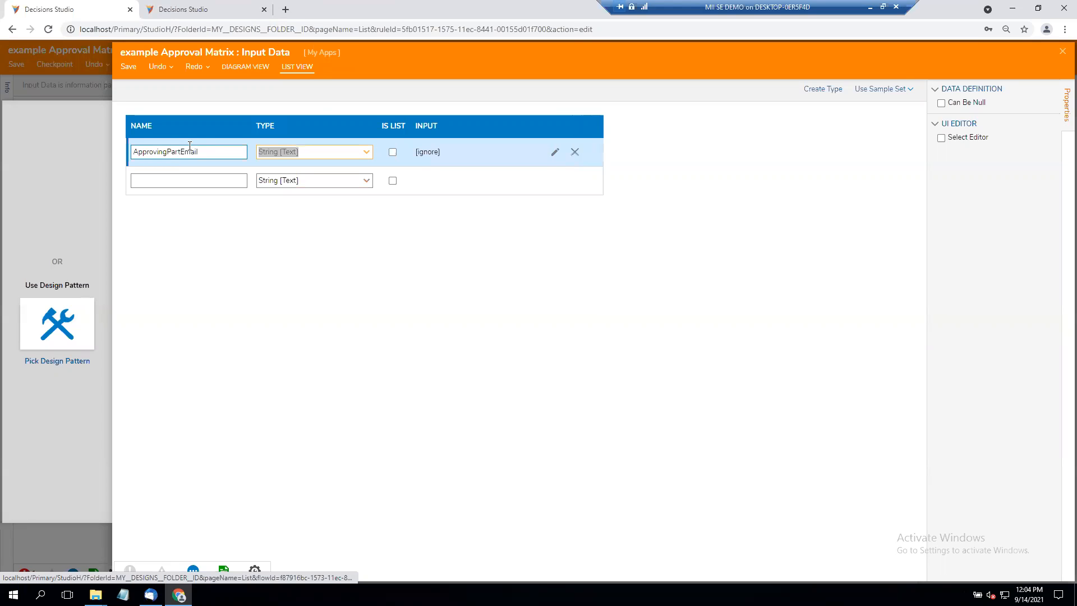
pyautogui.click(1062, 53)
pyautogui.click(653, 336)
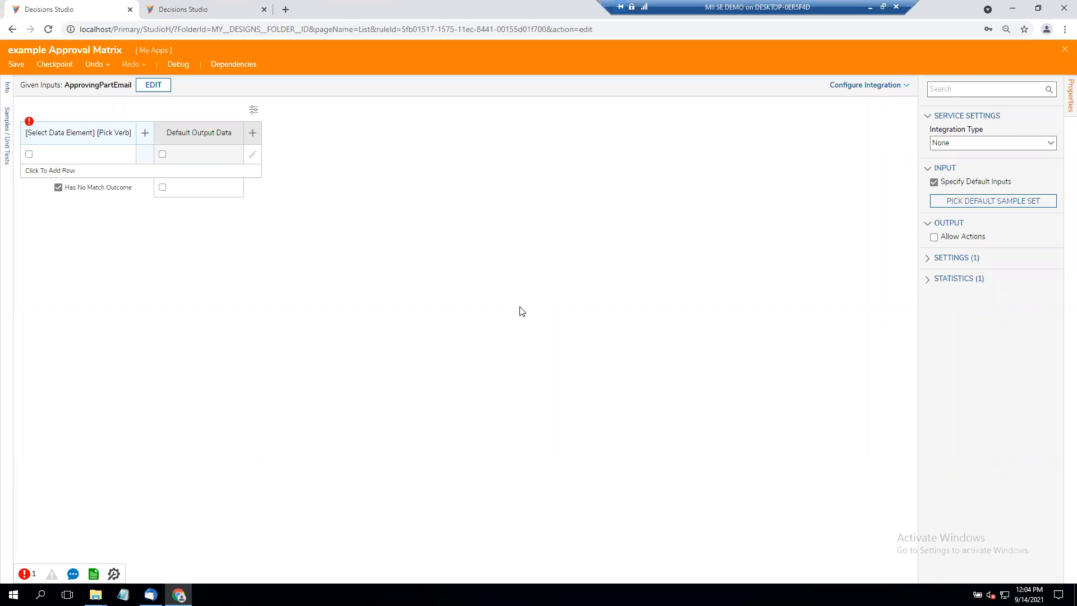
# - Set the truth table's condition column to ApprovingPartEmail with the verb Is
pyautogui.click(73, 133)
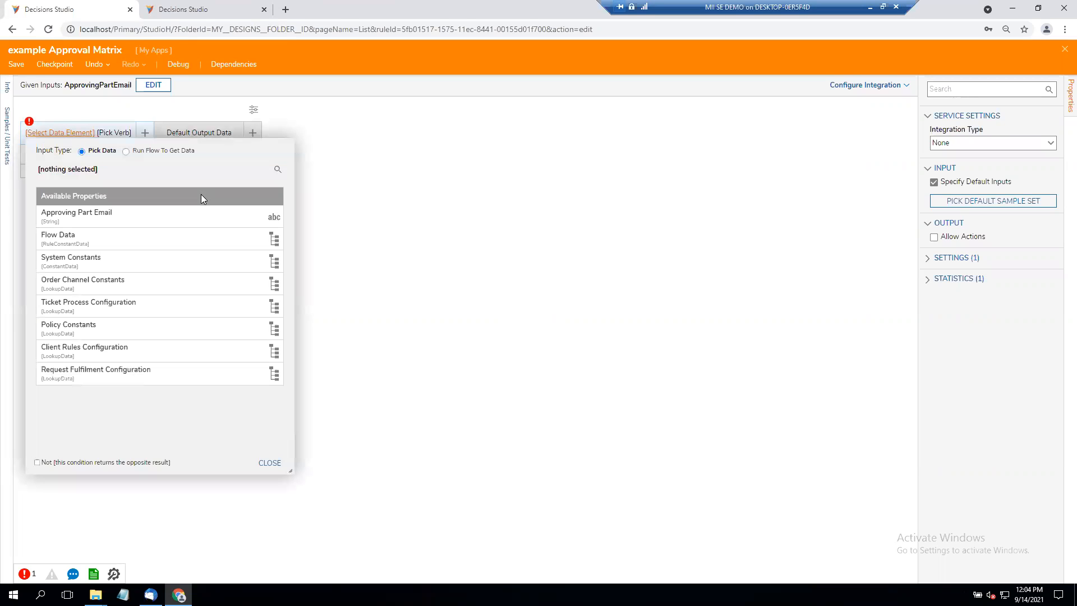
pyautogui.click(186, 214)
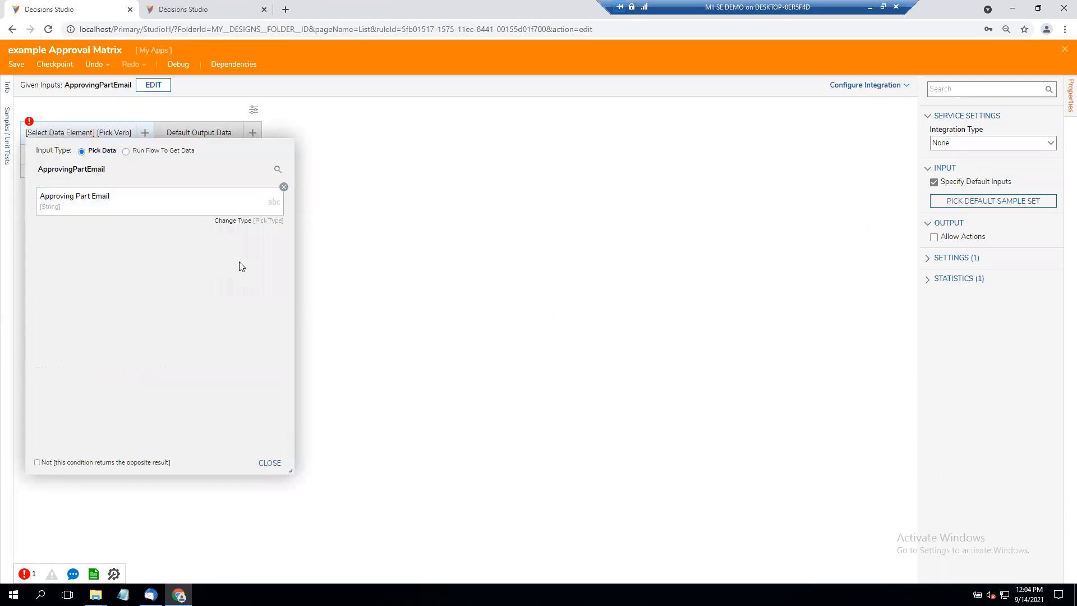
pyautogui.click(270, 463)
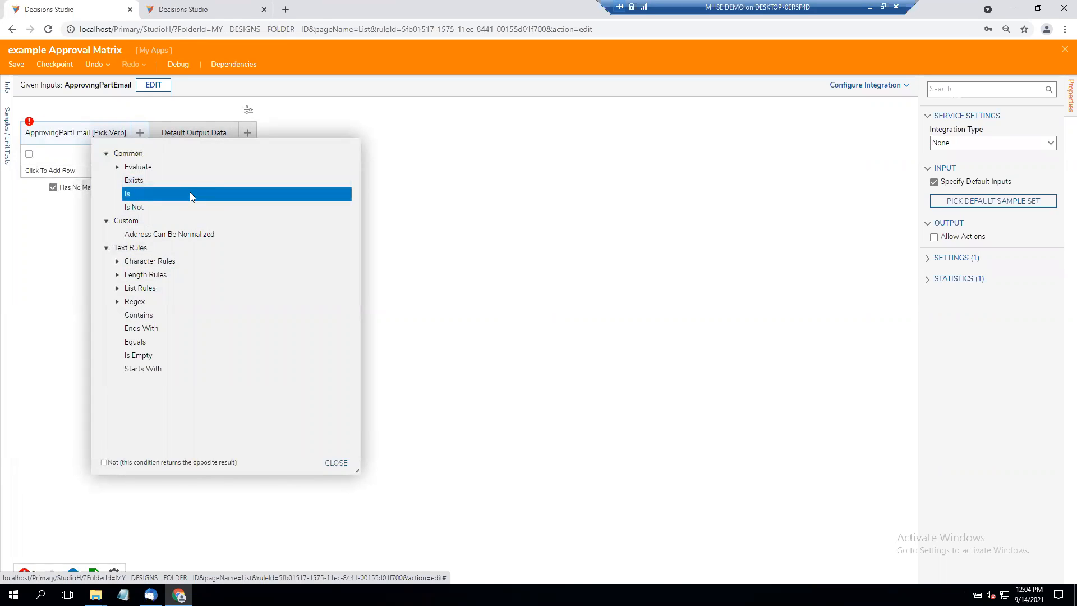
pyautogui.click(337, 463)
# - Enter the first approving party's e-mail as the condition value in the first row
pyautogui.click(49, 155)
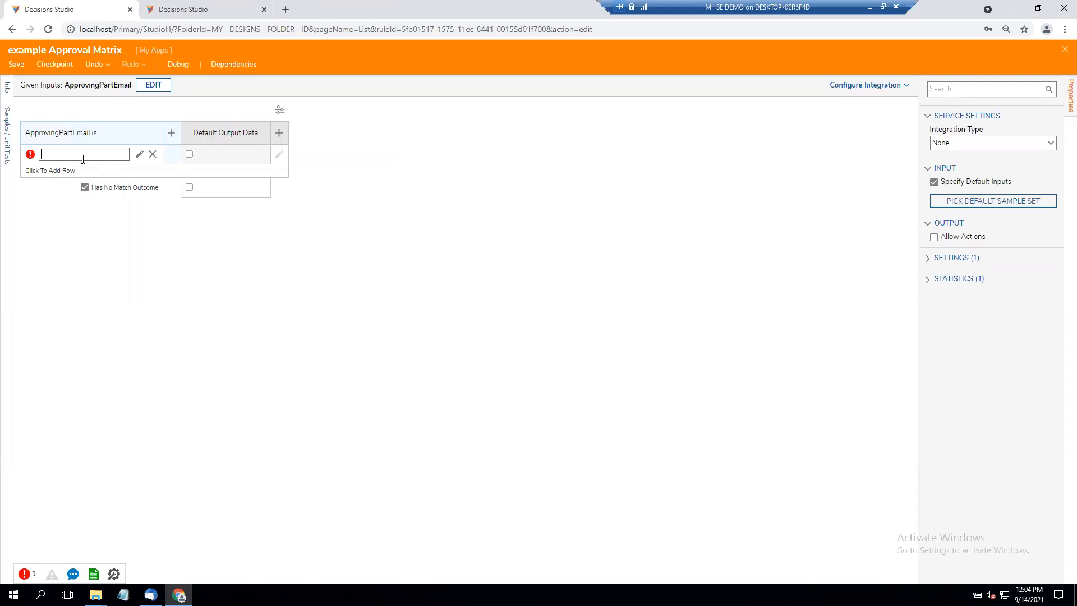
pyautogui.click(444, 168)
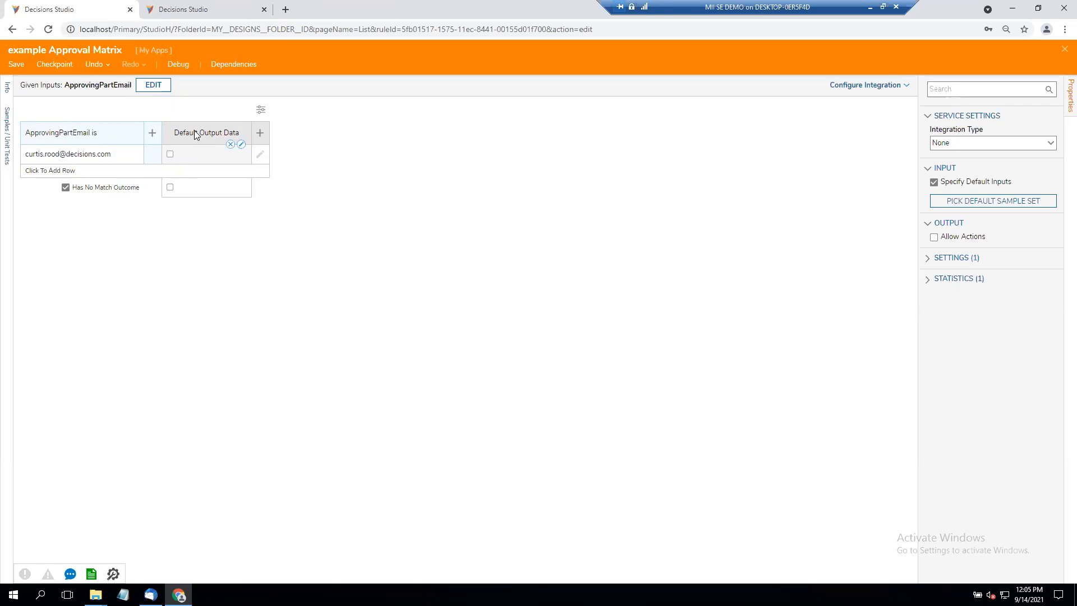
# - Change the DefaultOutputData output's type to String [Text]
pyautogui.click(241, 144)
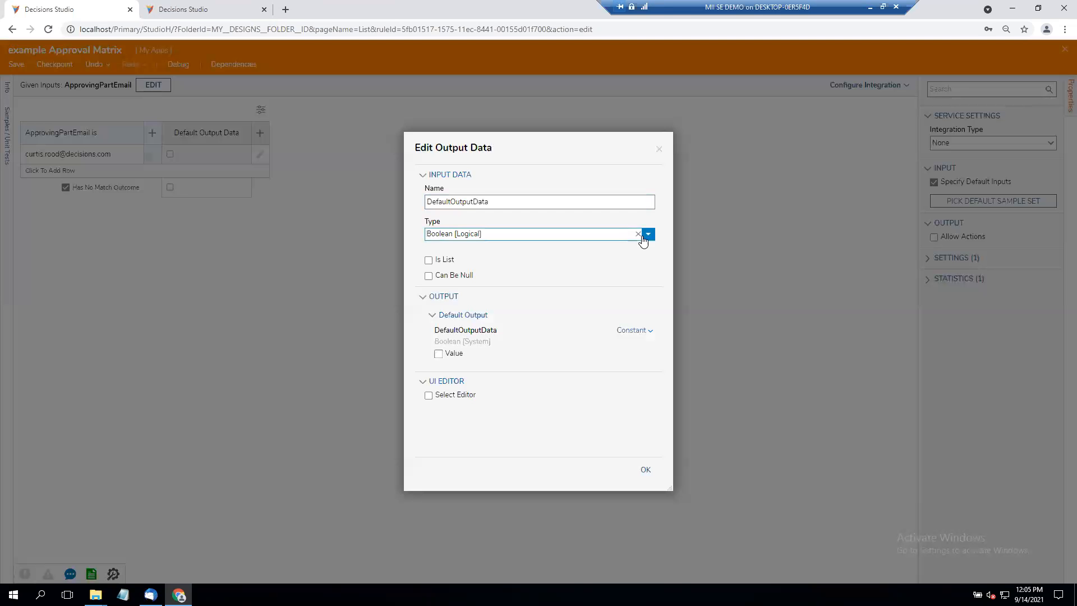
pyautogui.click(645, 238)
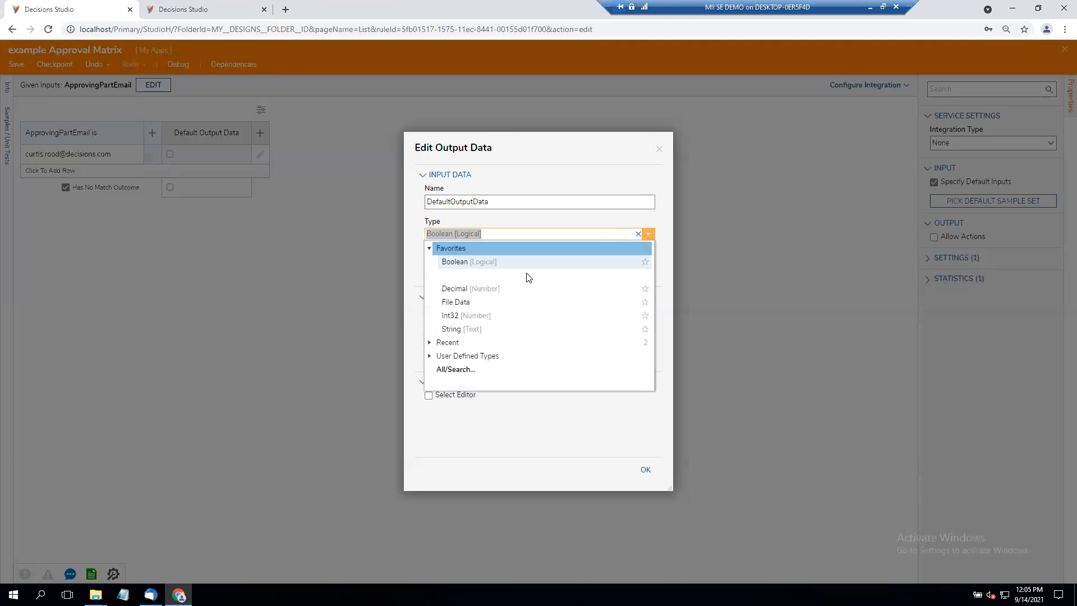
pyautogui.click(498, 327)
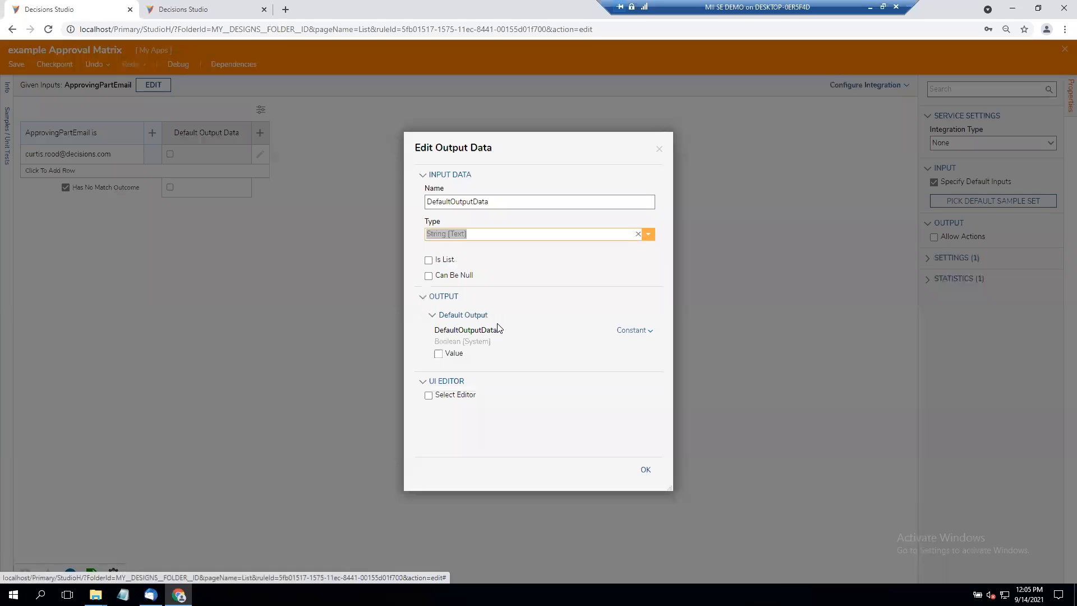
pyautogui.click(645, 472)
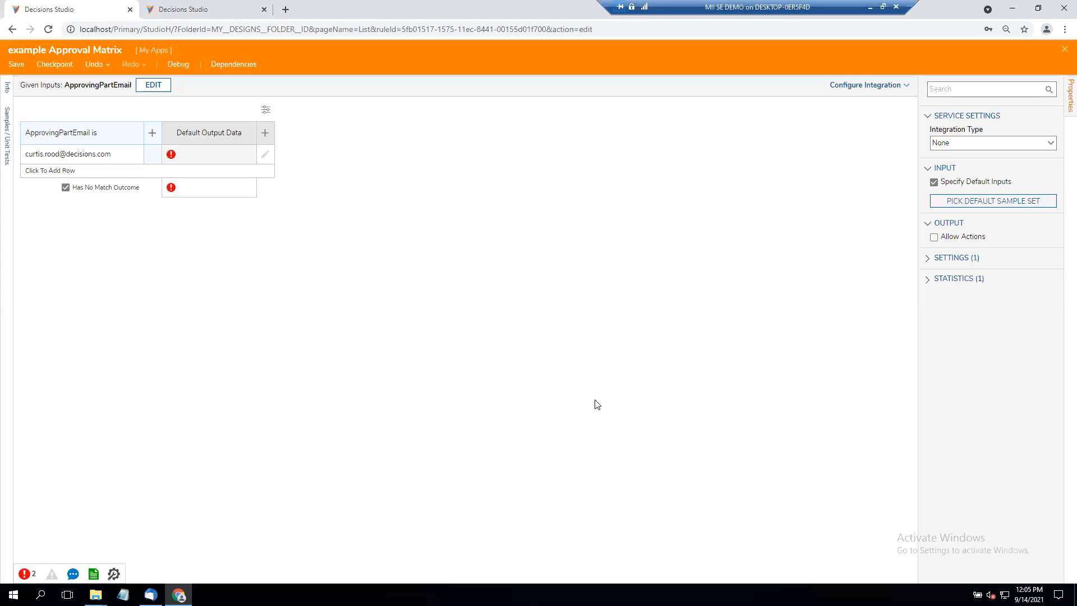
# - Enter the administrator's e-mail as the first row's Default Output Data value
pyautogui.click(204, 157)
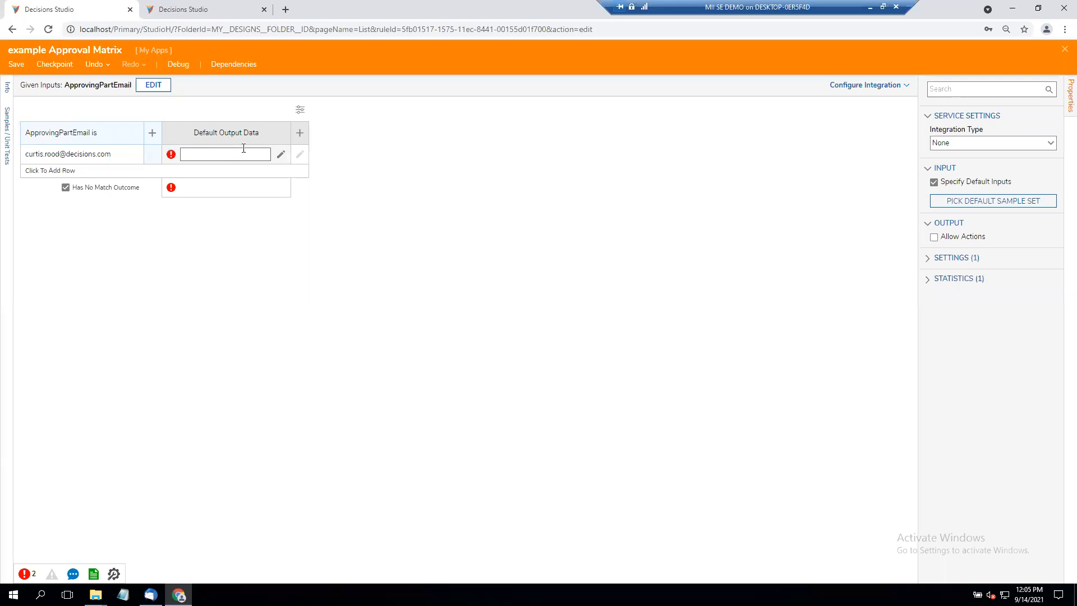
pyautogui.press('Return')
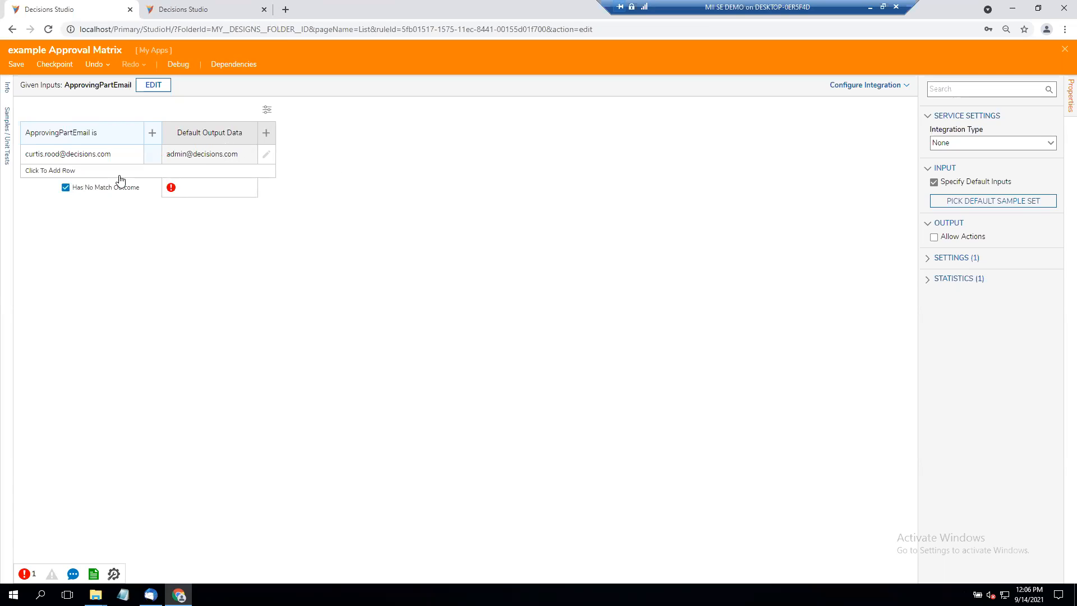
# - Enter the fallback approver's e-mail as the output for the no-match outcome
pyautogui.click(199, 191)
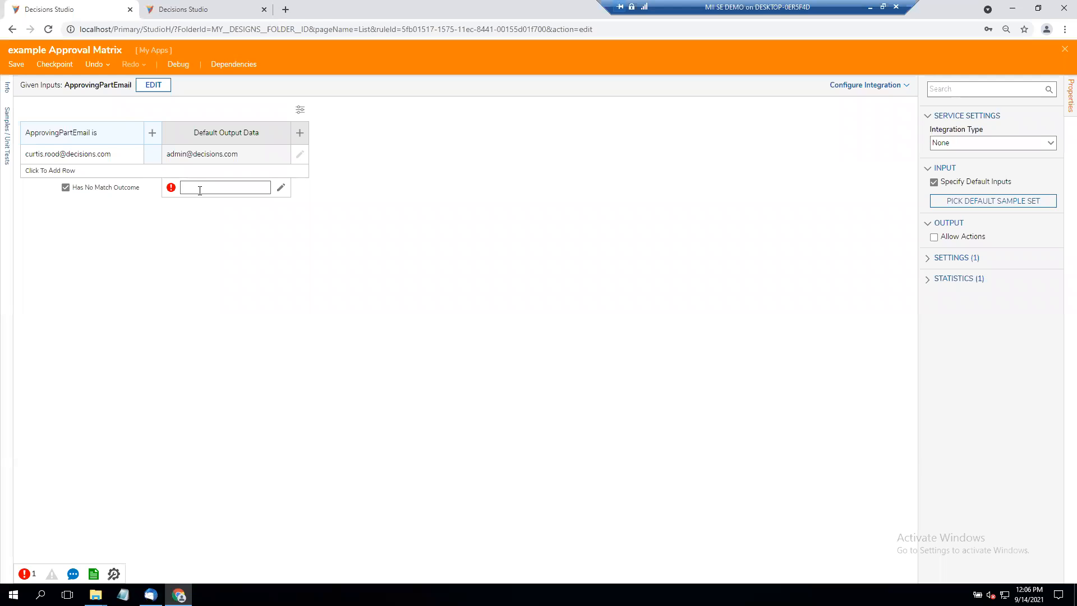
pyautogui.click(418, 218)
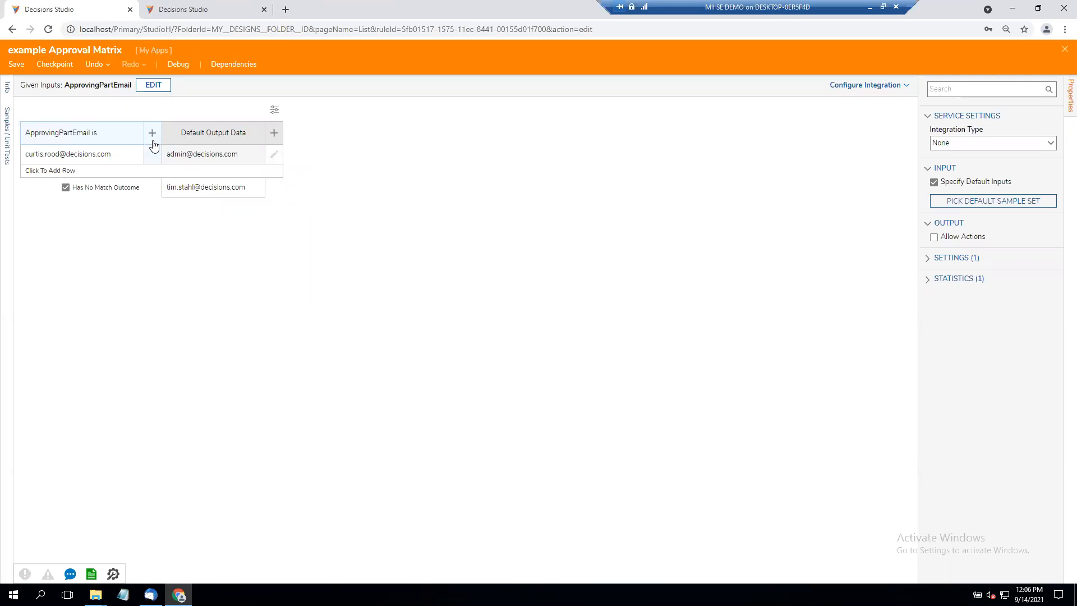
# - Add a second row to the truth table and enter the second approving party's e-mail as its condition value
pyautogui.click(50, 171)
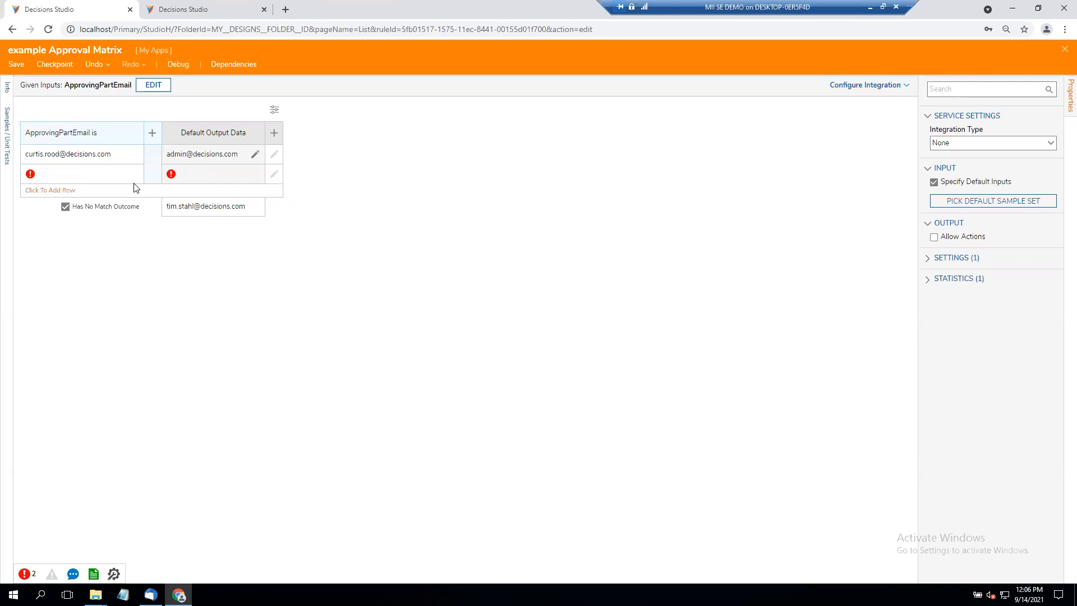
pyautogui.click(87, 174)
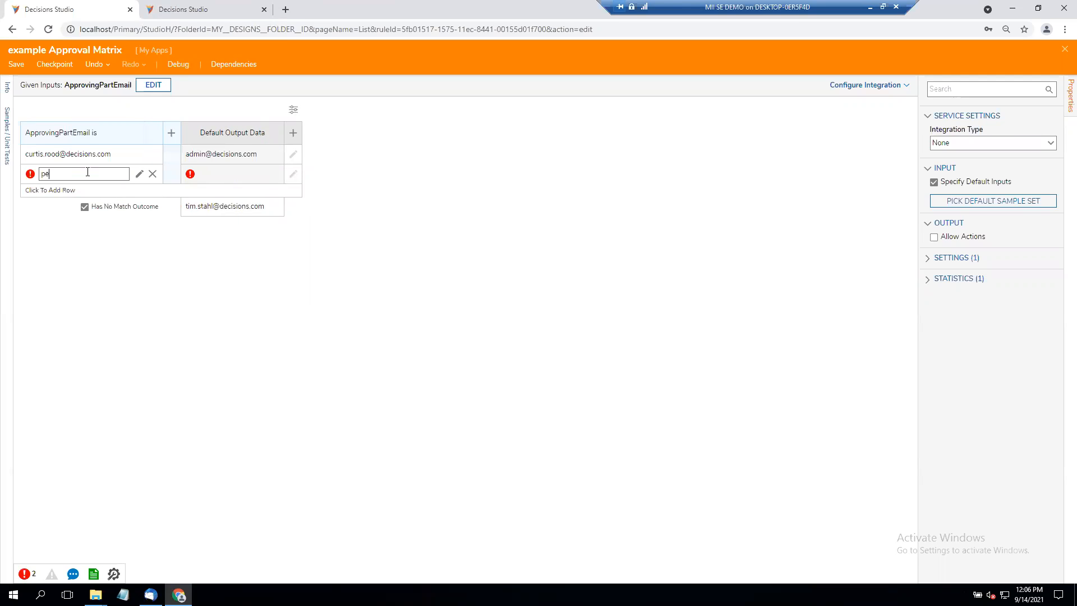
pyautogui.click(233, 177)
# - Enter the next approver's e-mail as the second row's output, then save the truth table and return to the approvalMatrix flow
pyautogui.click(211, 172)
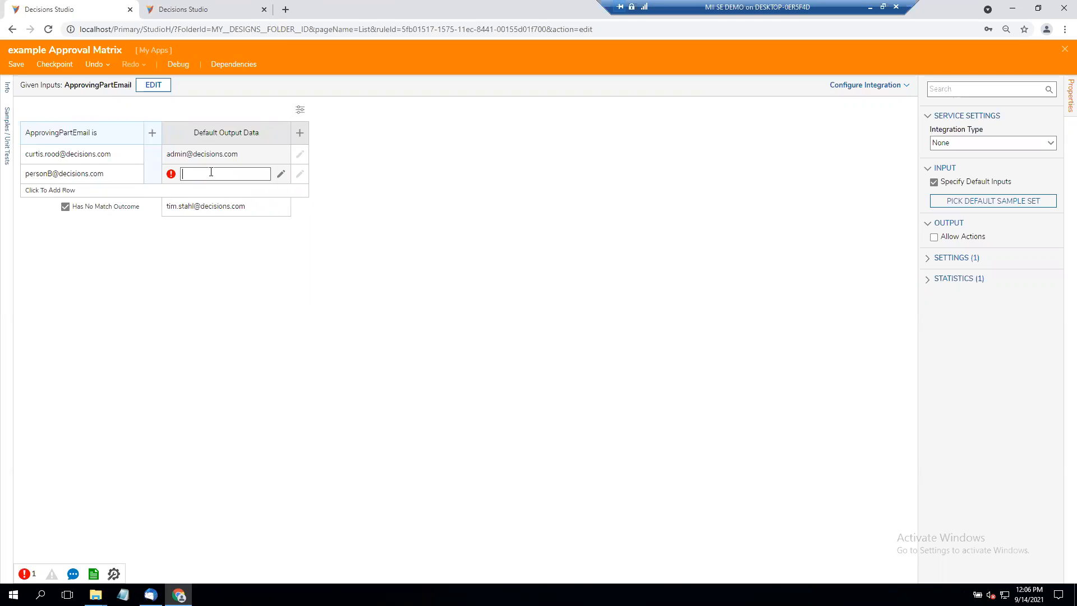
pyautogui.click(423, 181)
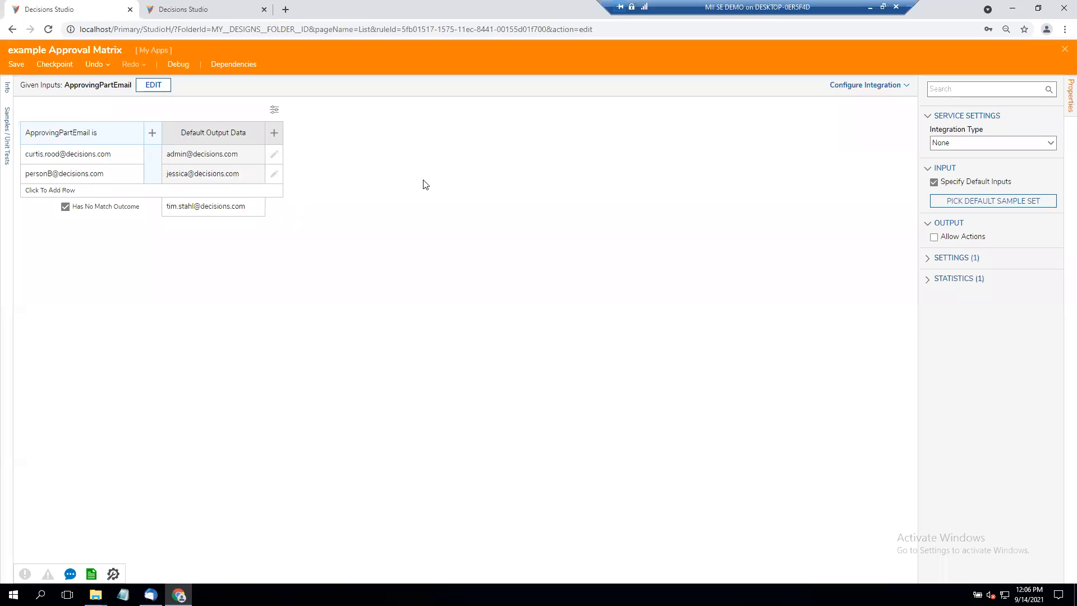
pyautogui.click(1064, 51)
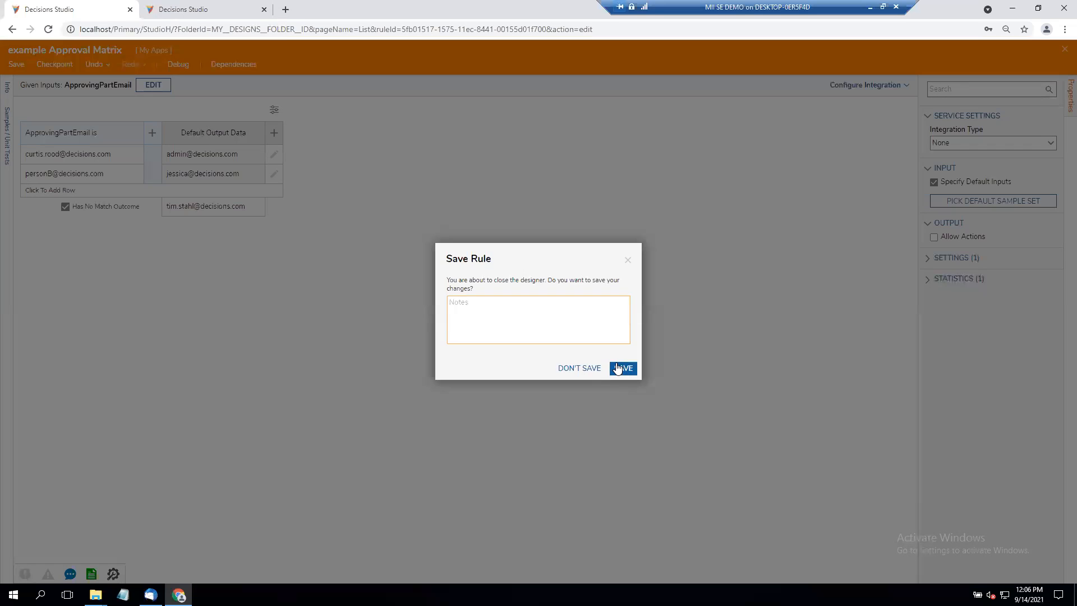
pyautogui.click(623, 368)
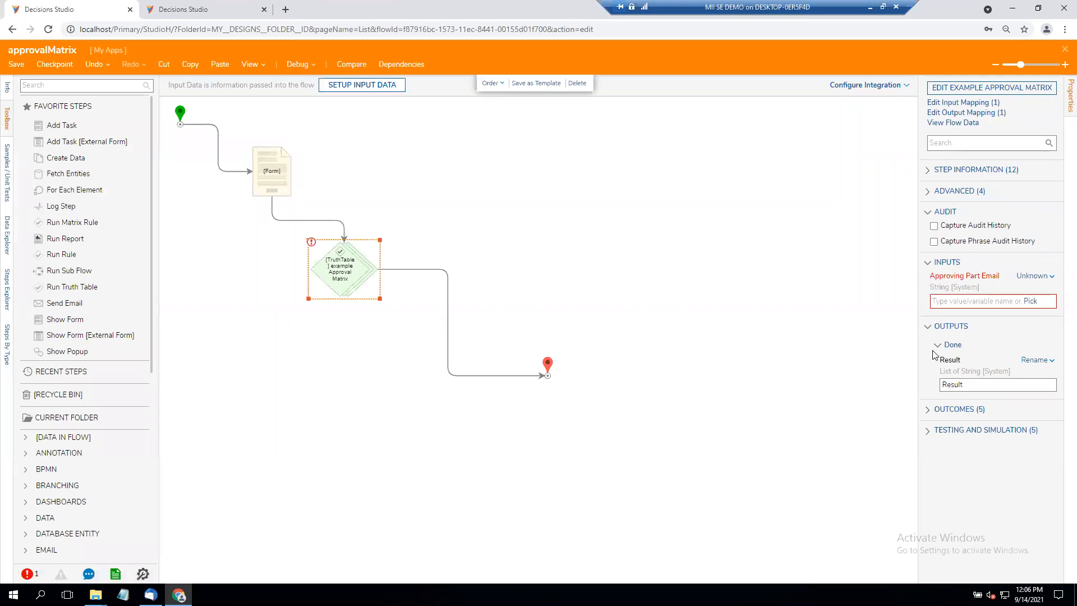
# - Map the truth table's Approving Part Email input to the flow's User Name value using Select From Flow
pyautogui.click(1027, 278)
pyautogui.click(1037, 279)
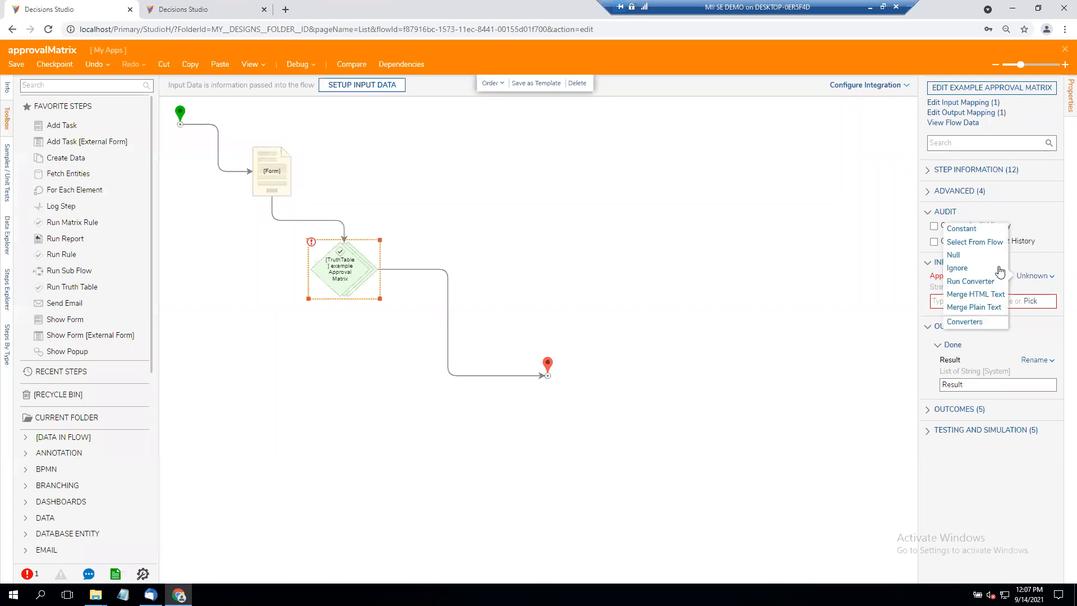
pyautogui.click(968, 242)
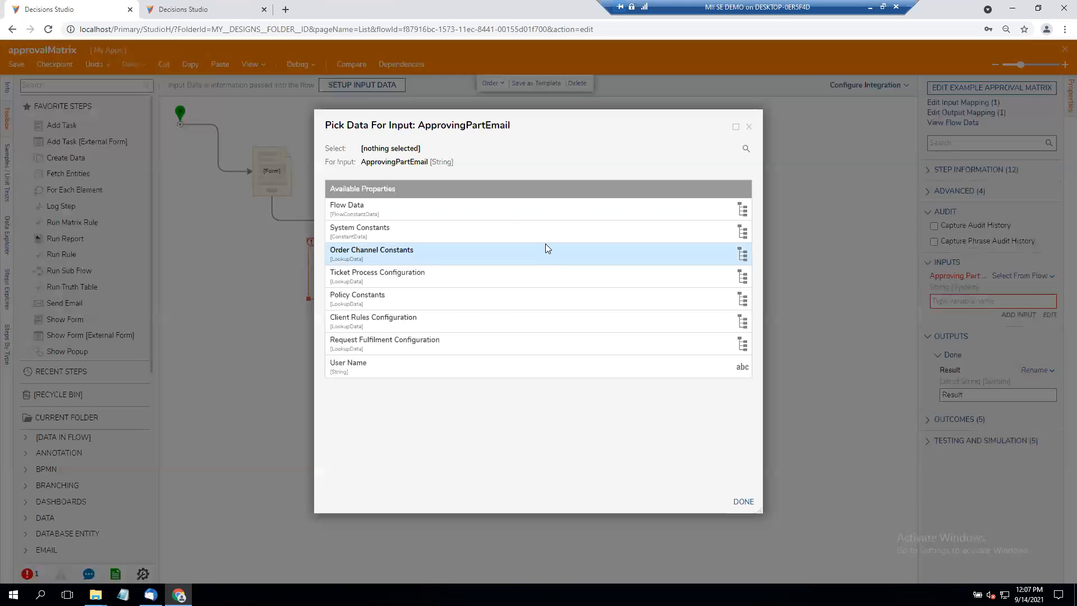
pyautogui.click(402, 368)
pyautogui.click(743, 501)
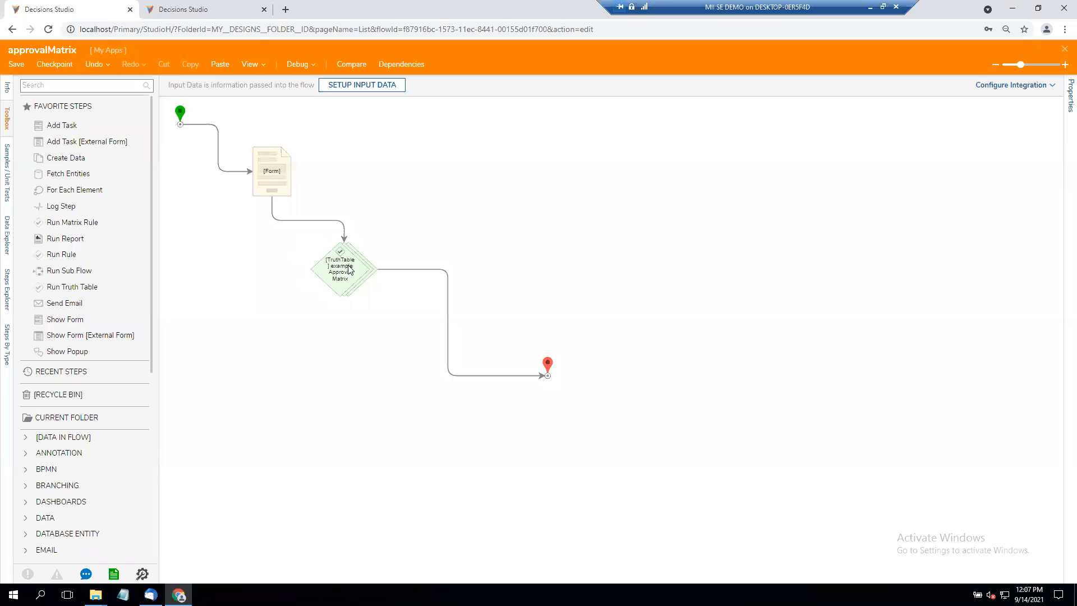
# - Insert a Show Form step after the truth table and create a new form named ManagerForm for it
pyautogui.moveTo(64, 320); pyautogui.dragTo(452, 309)
pyautogui.click(960, 90)
pyautogui.click(460, 350)
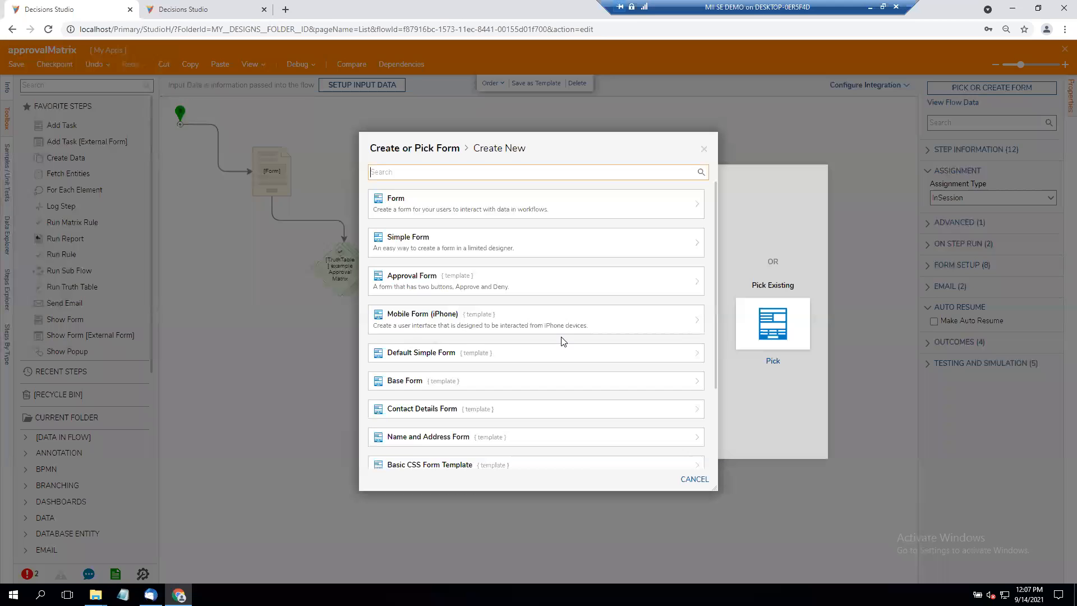
pyautogui.click(496, 211)
pyautogui.write('Manager')
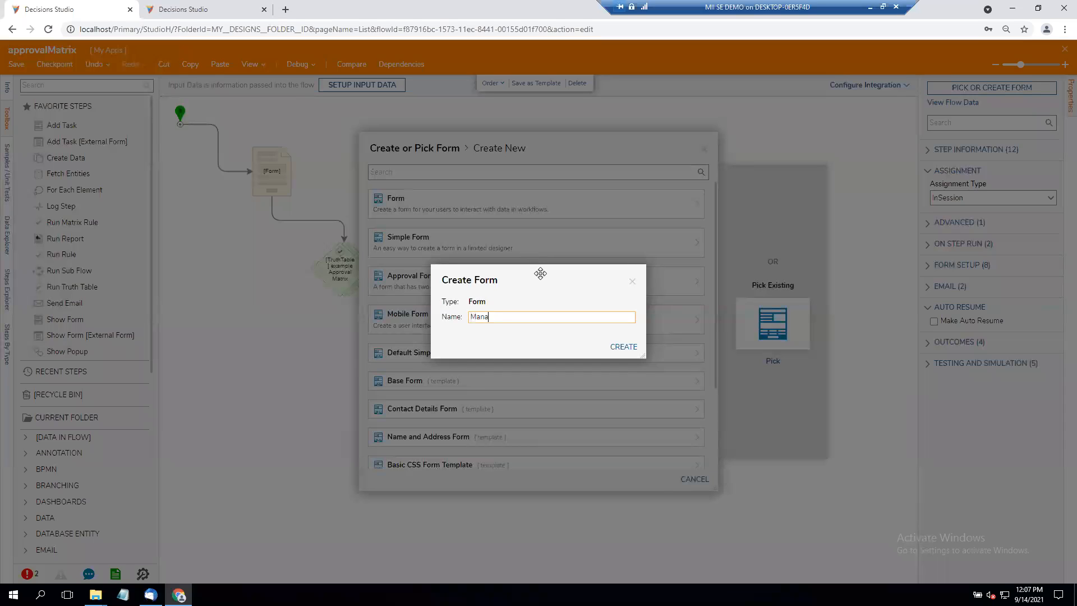
pyautogui.write('Form')
pyautogui.click(623, 347)
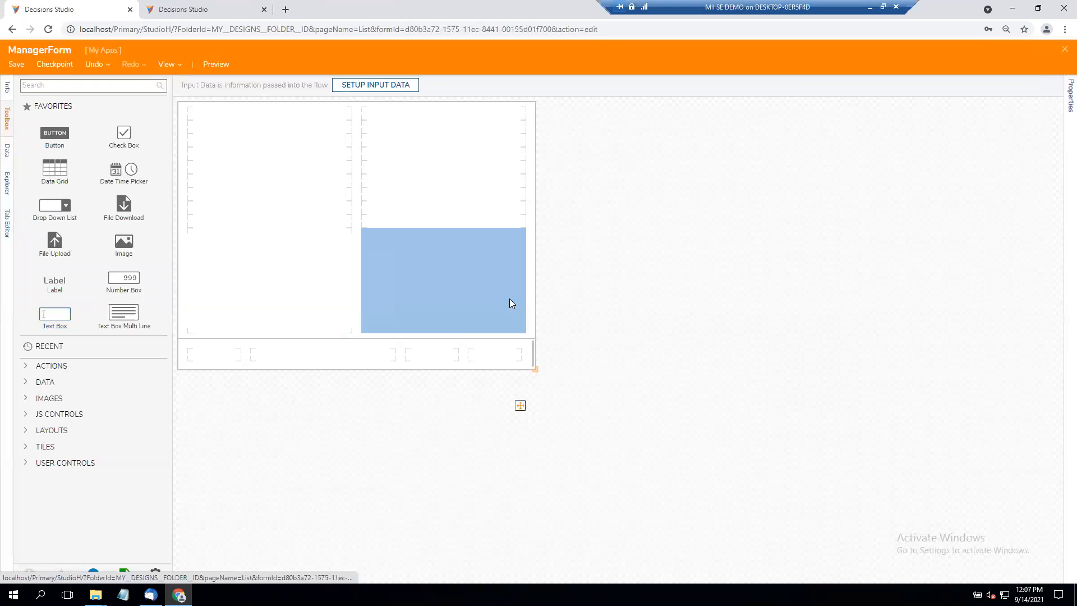
# - Give ManagerForm an Approve button, save and close it, and connect its Approve outcome to the repositioned end step
pyautogui.write('Approve')
pyautogui.press('Return')
pyautogui.click(1064, 59)
pyautogui.click(626, 368)
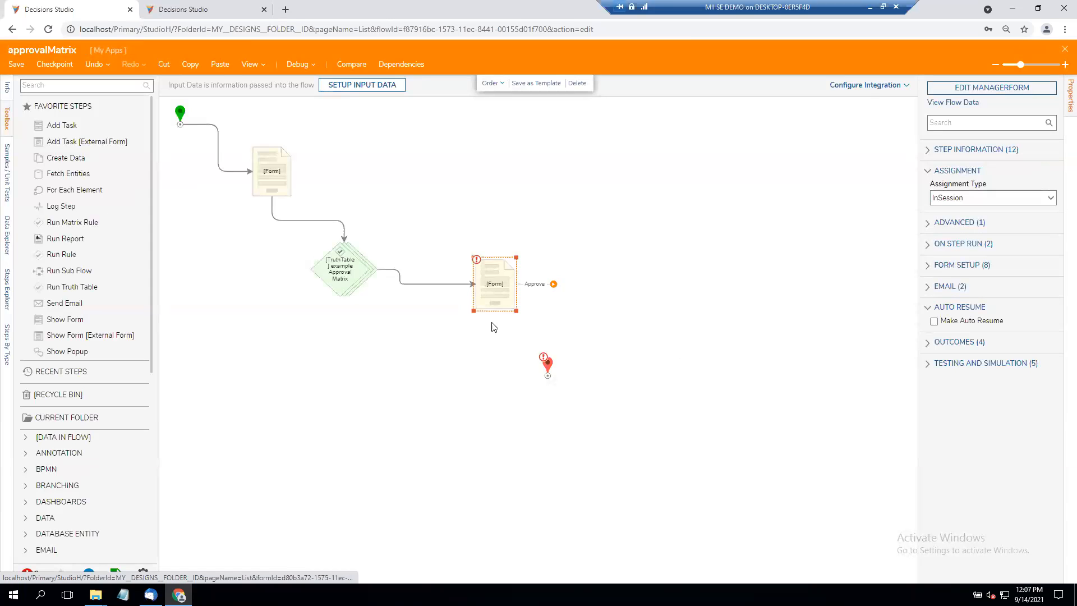
pyautogui.moveTo(547, 366); pyautogui.dragTo(620, 374)
pyautogui.moveTo(554, 284); pyautogui.dragTo(621, 374)
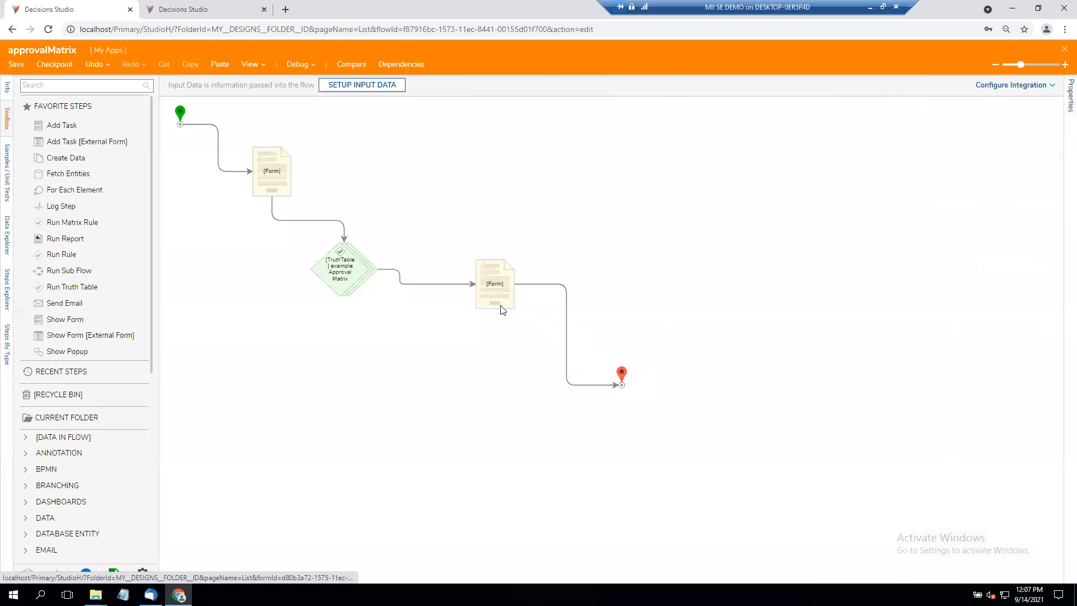
# - Set the ManagerForm step's assignment type to Assigned
pyautogui.click(495, 297)
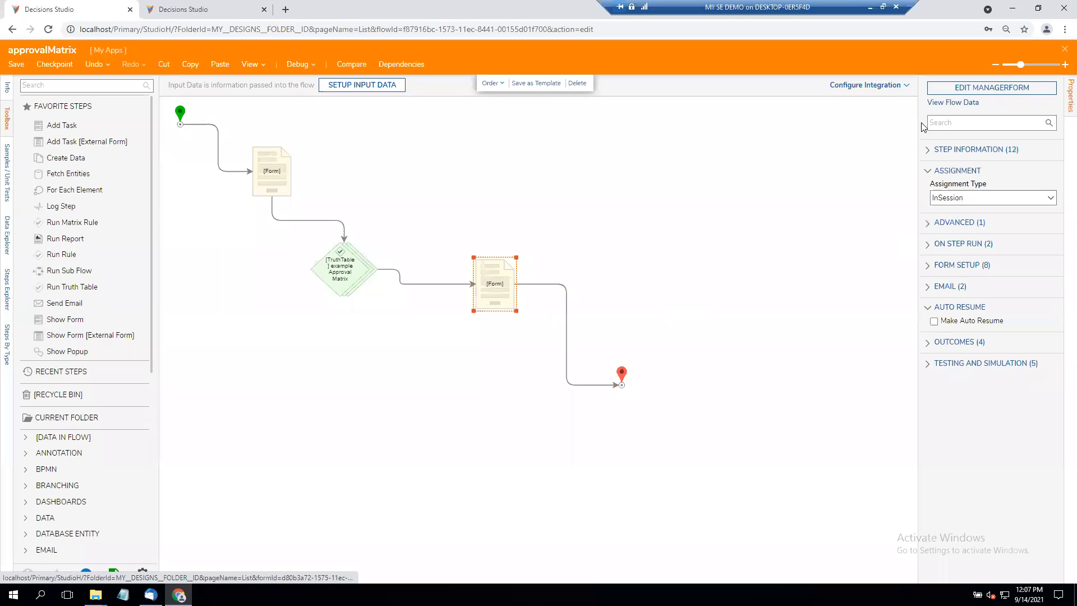
pyautogui.click(1049, 199)
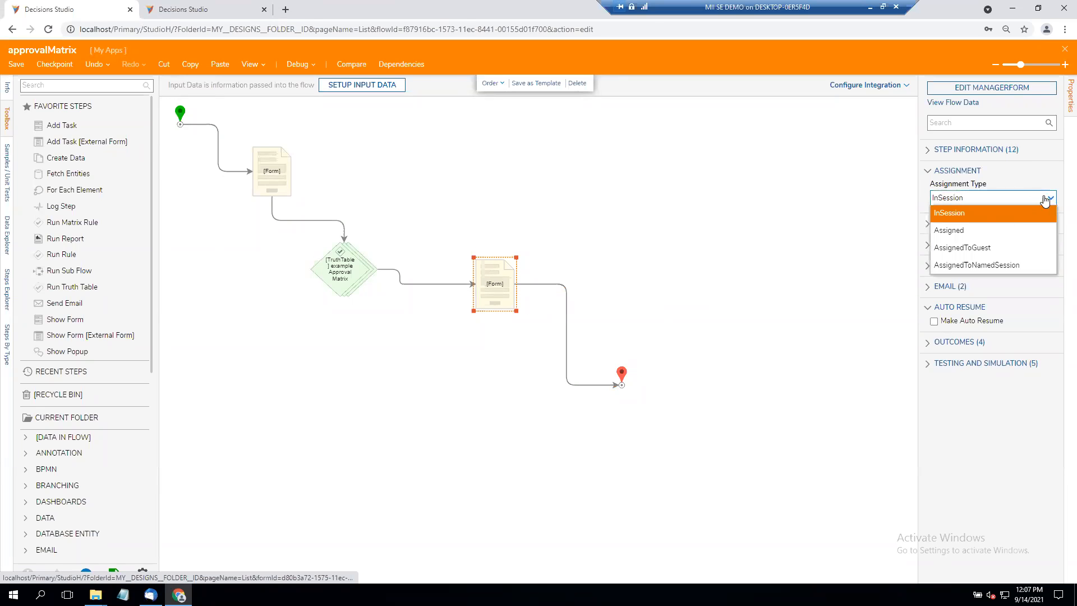
pyautogui.click(999, 231)
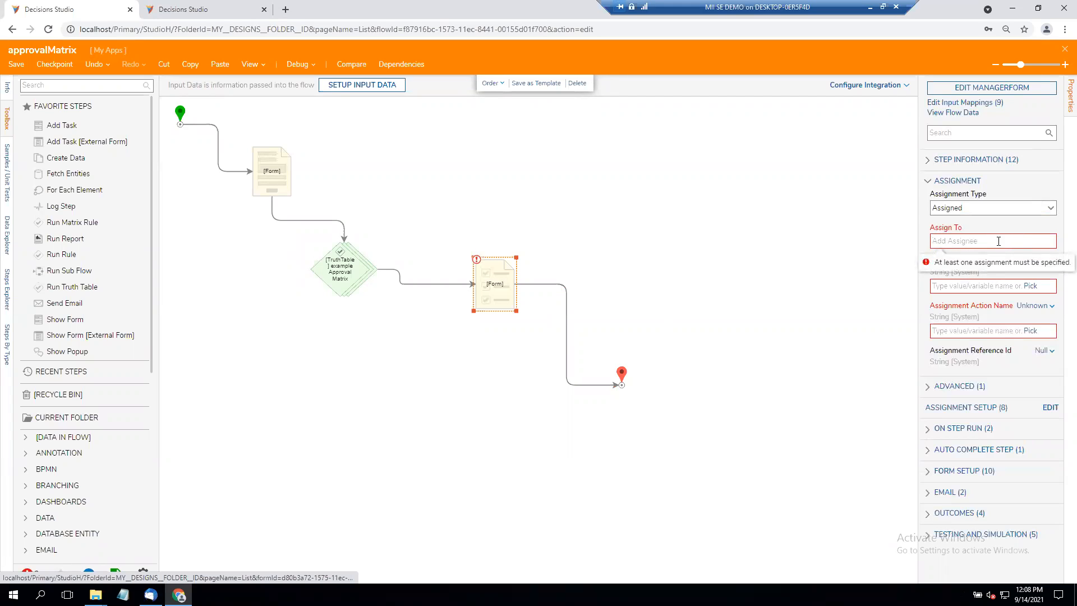
pyautogui.click(994, 240)
# - In the assignment setup, build an Accounts and Groups array whose item is Result.First selected from the flow
pyautogui.click(1049, 407)
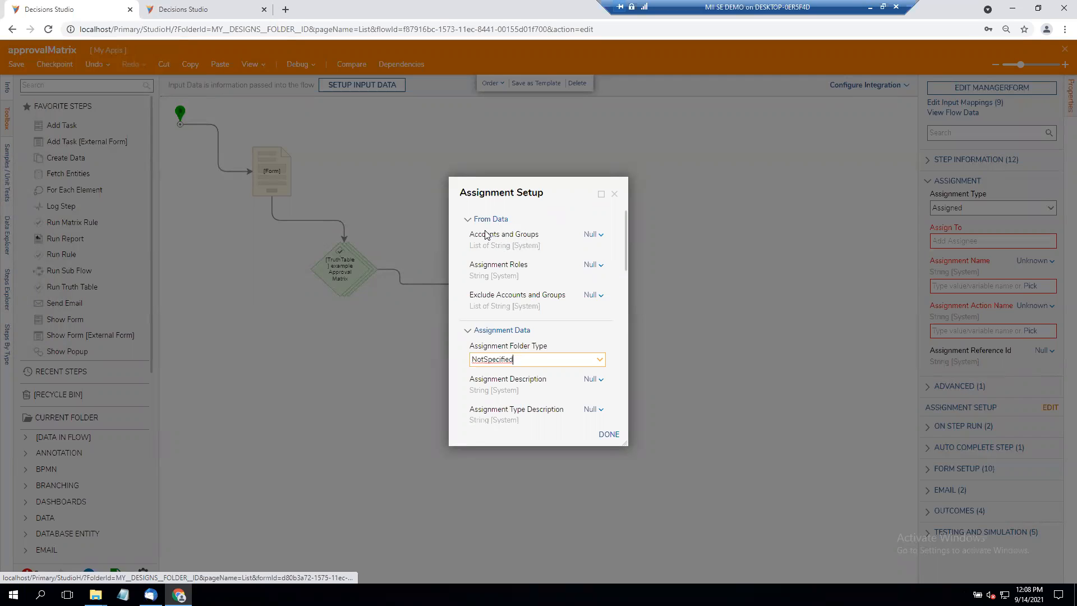
pyautogui.click(592, 235)
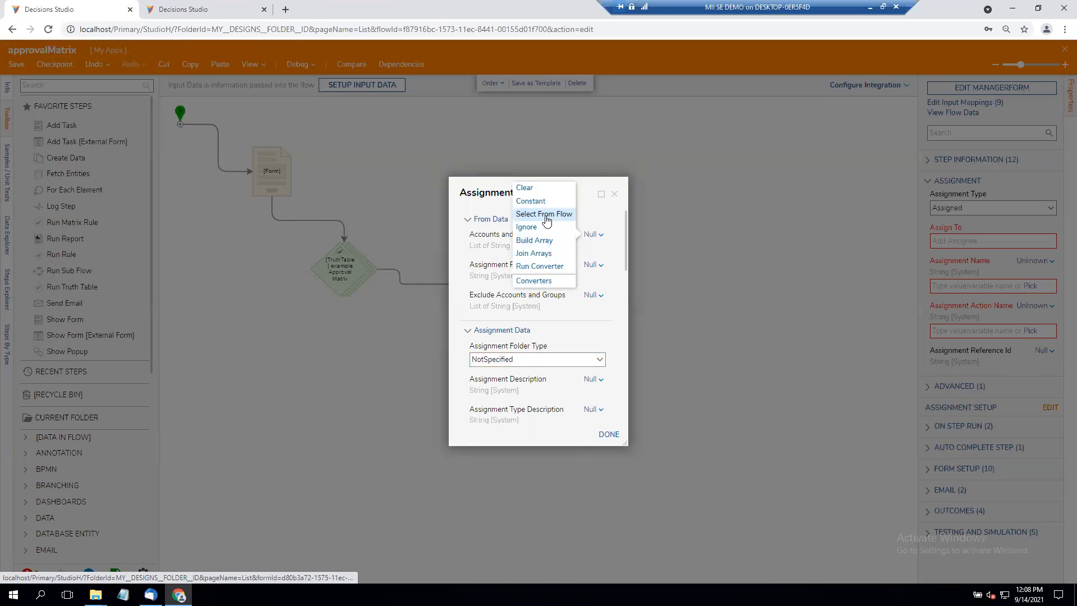
pyautogui.click(542, 240)
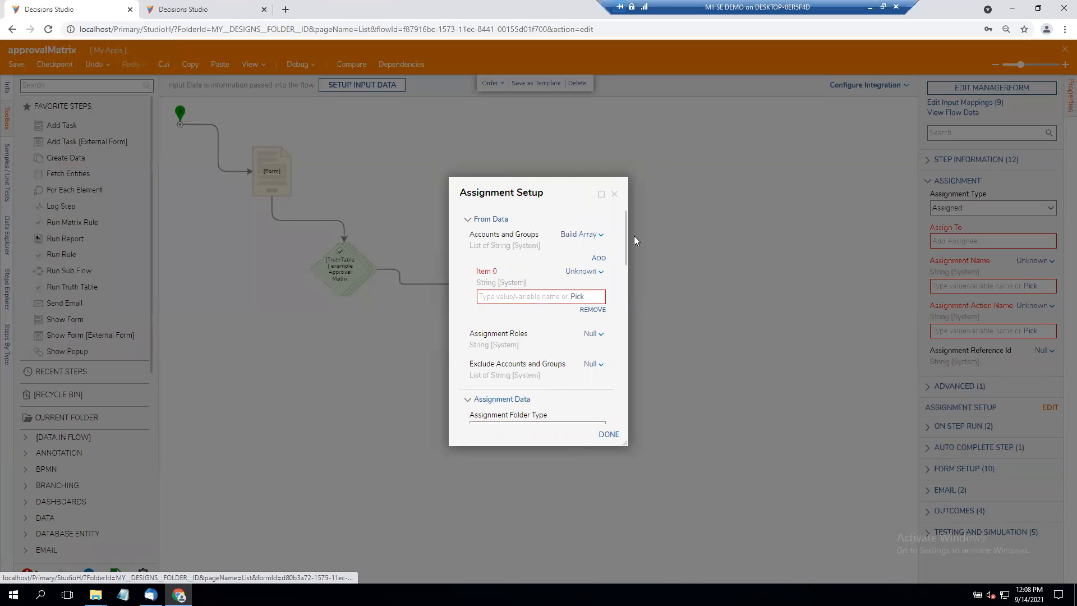
pyautogui.click(599, 272)
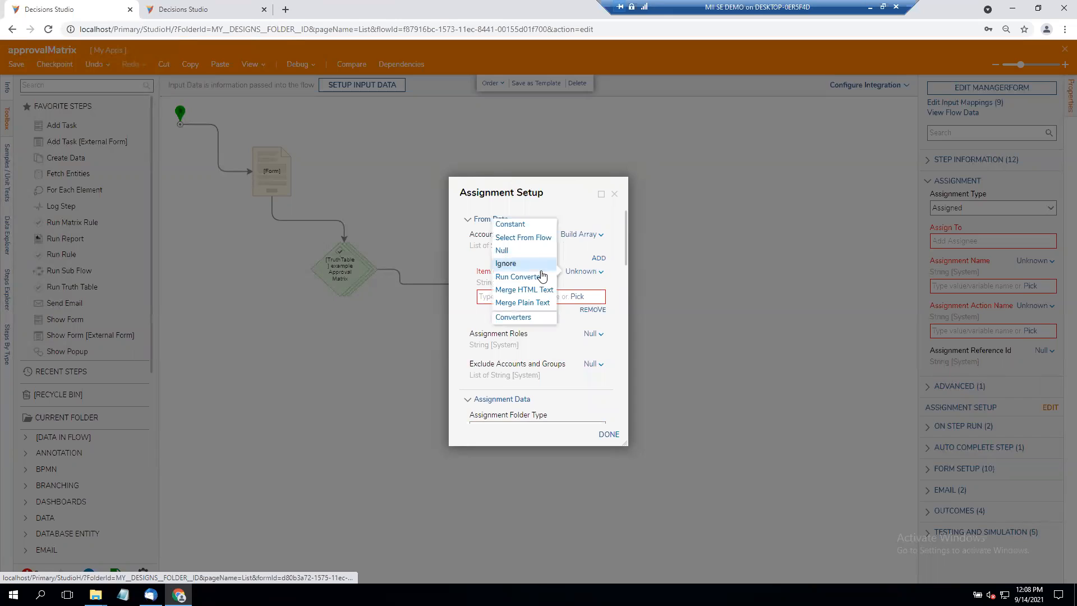
pyautogui.click(522, 238)
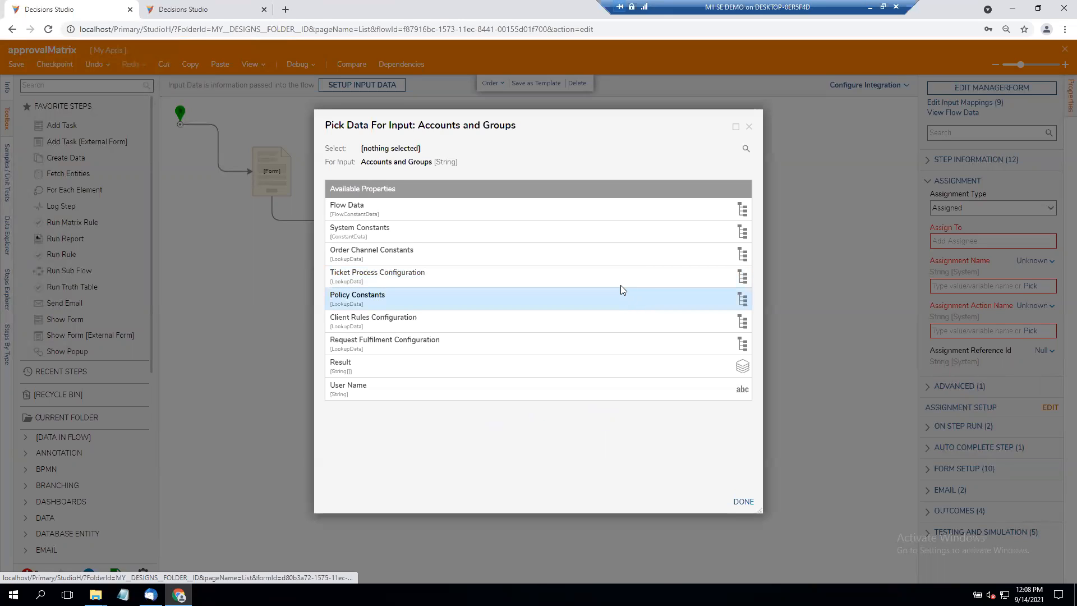
pyautogui.click(485, 370)
pyautogui.click(413, 292)
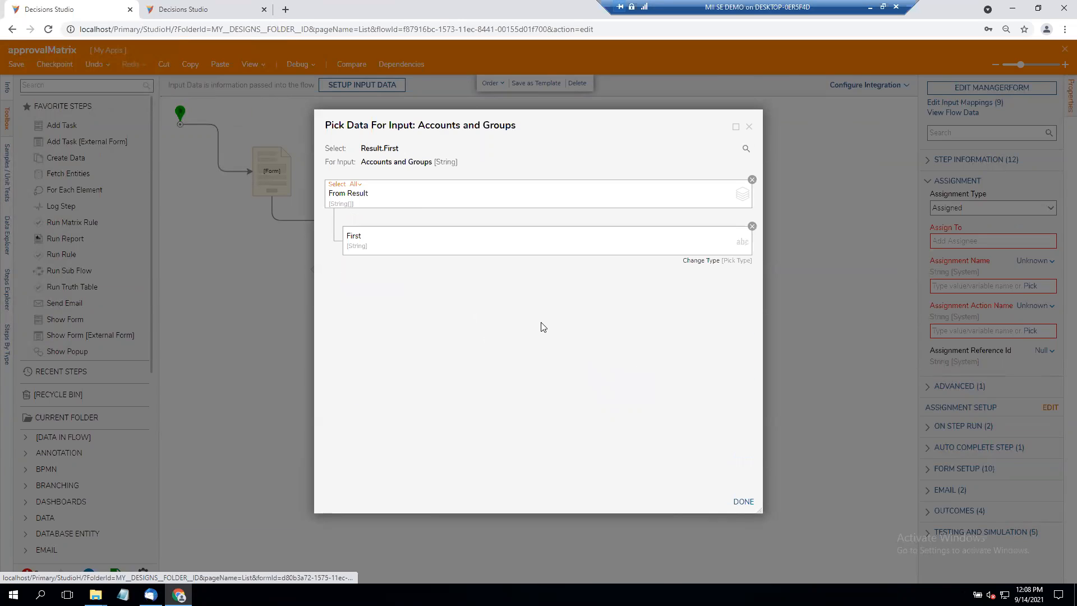
pyautogui.click(743, 501)
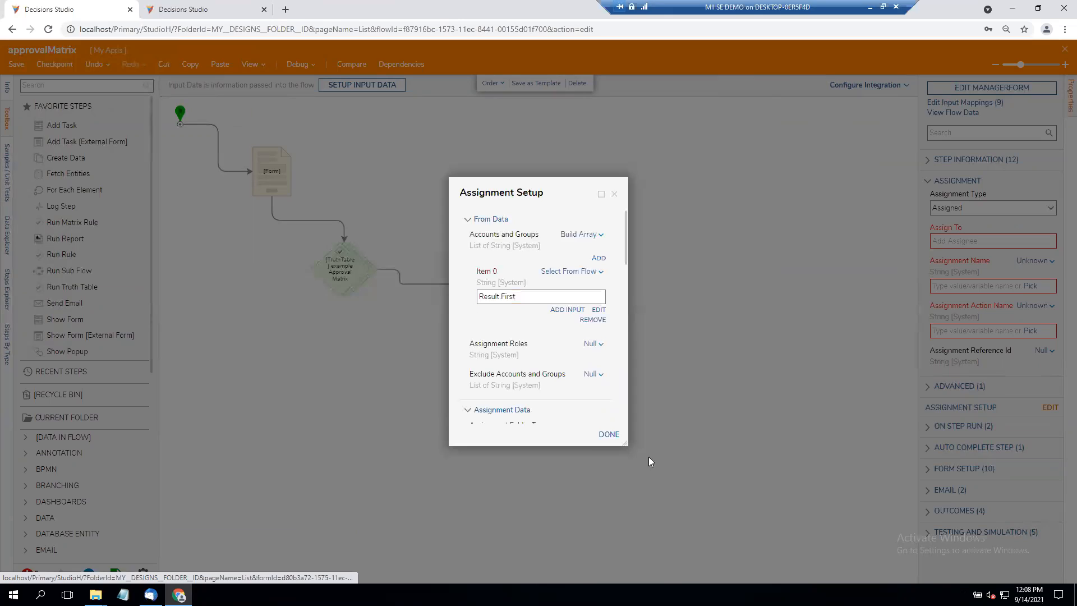
pyautogui.click(609, 435)
# - Set the ManagerForm step's assignment name to "Approval Form" and its assignment action name to "Review"
pyautogui.click(977, 286)
pyautogui.write('Approval Forn')
pyautogui.press('BackSpace')
pyautogui.write('m')
pyautogui.click(967, 330)
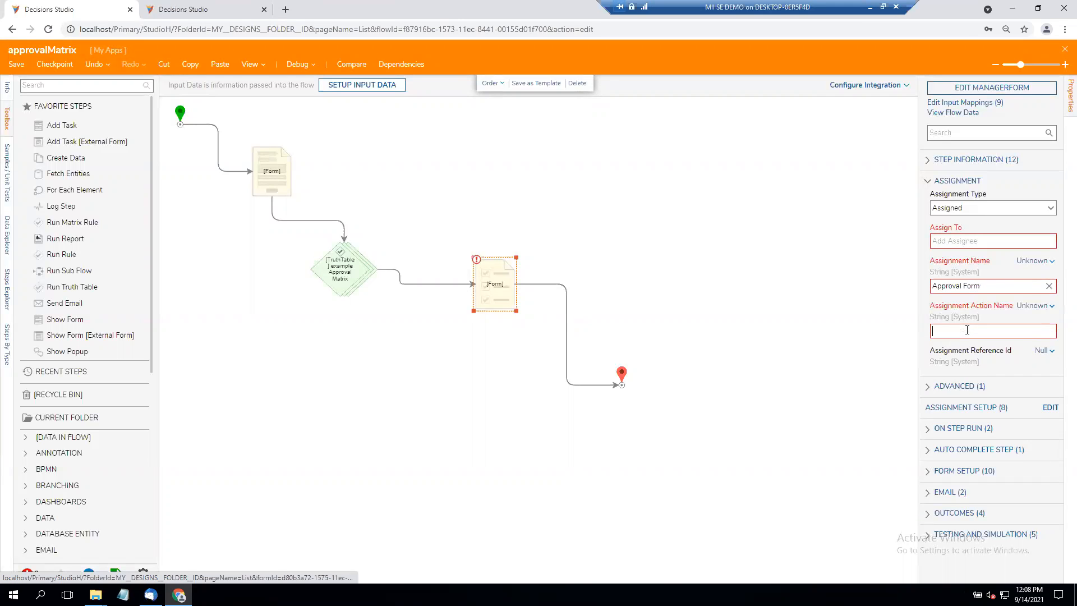
pyautogui.write('Review')
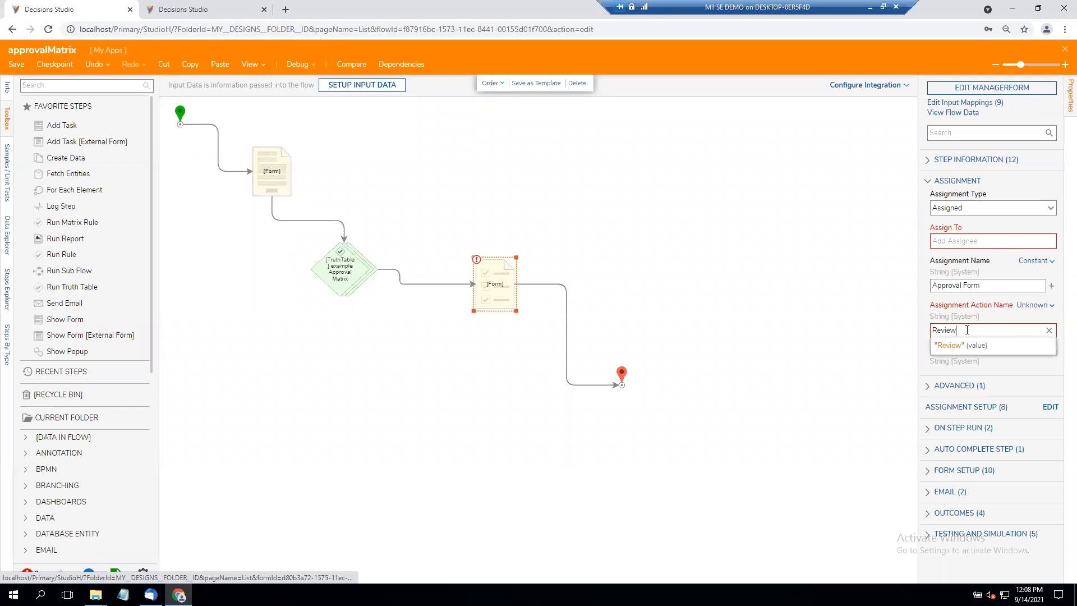
pyautogui.click(806, 280)
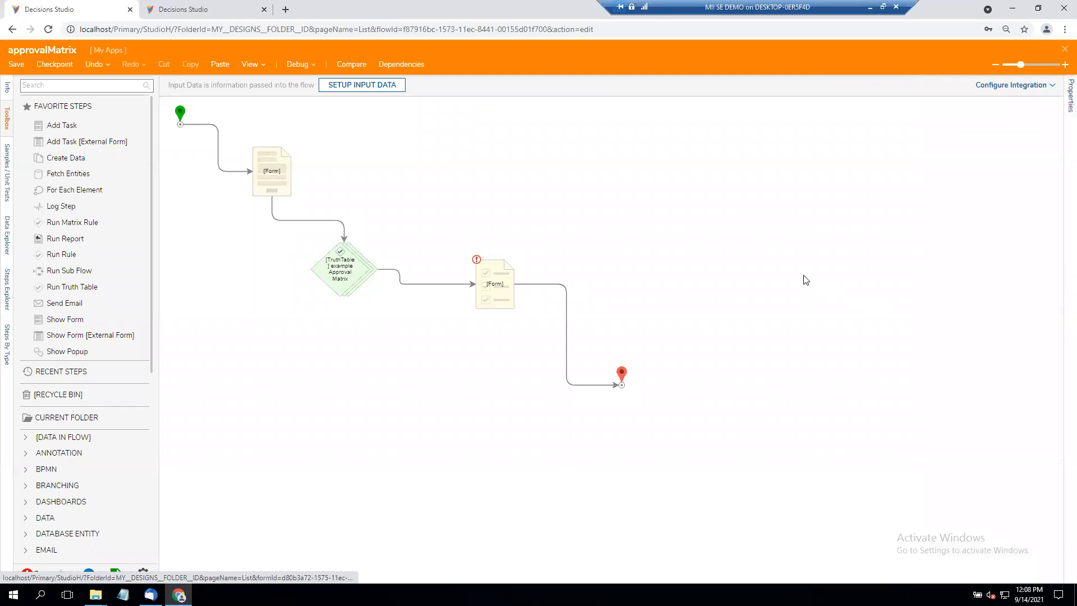
pyautogui.click(486, 289)
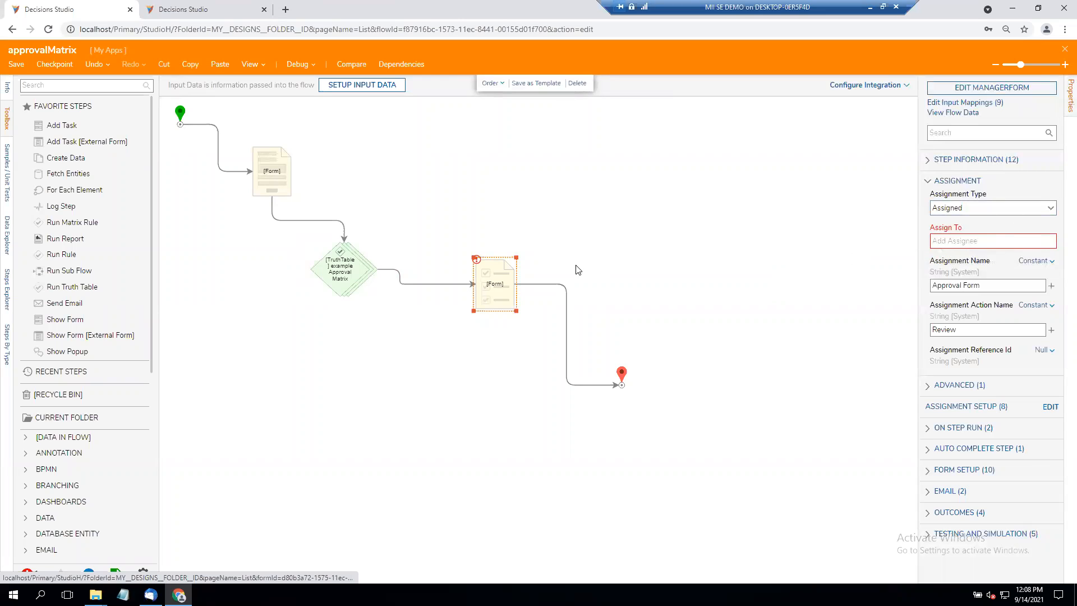
pyautogui.click(524, 259)
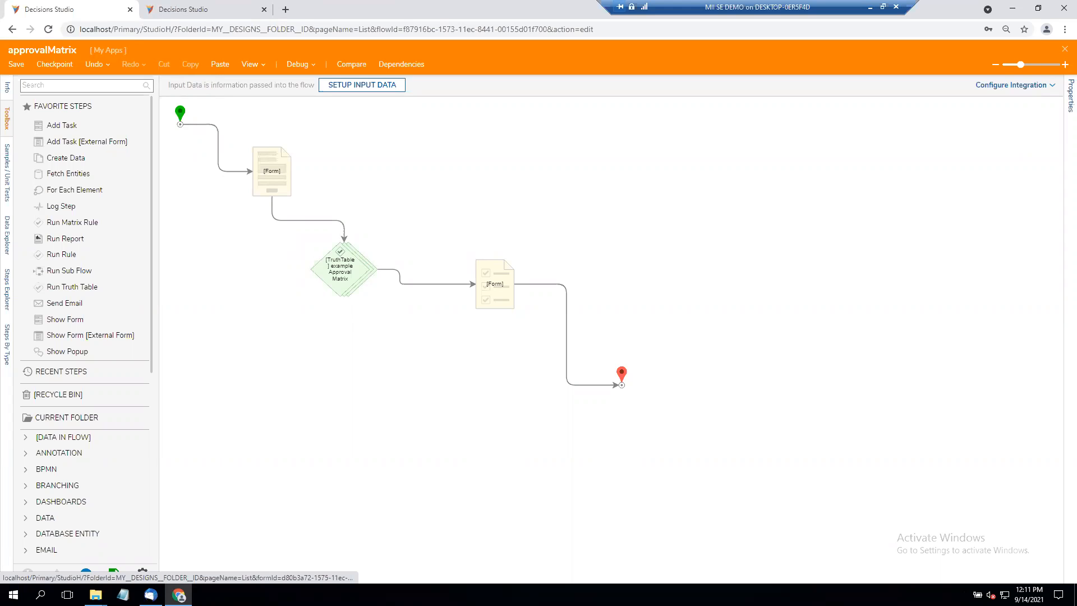
# - Search the toolbox for "place" and add a Placeholder Step to the flow above the truth table
pyautogui.moveTo(263, 197); pyautogui.dragTo(259, 199)
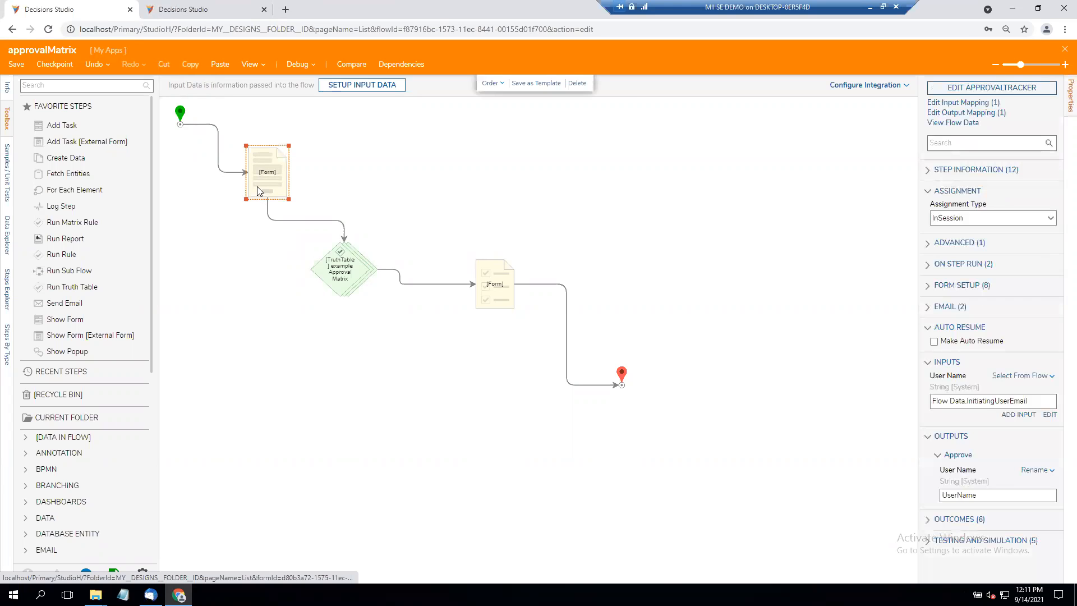
pyautogui.write('place holder')
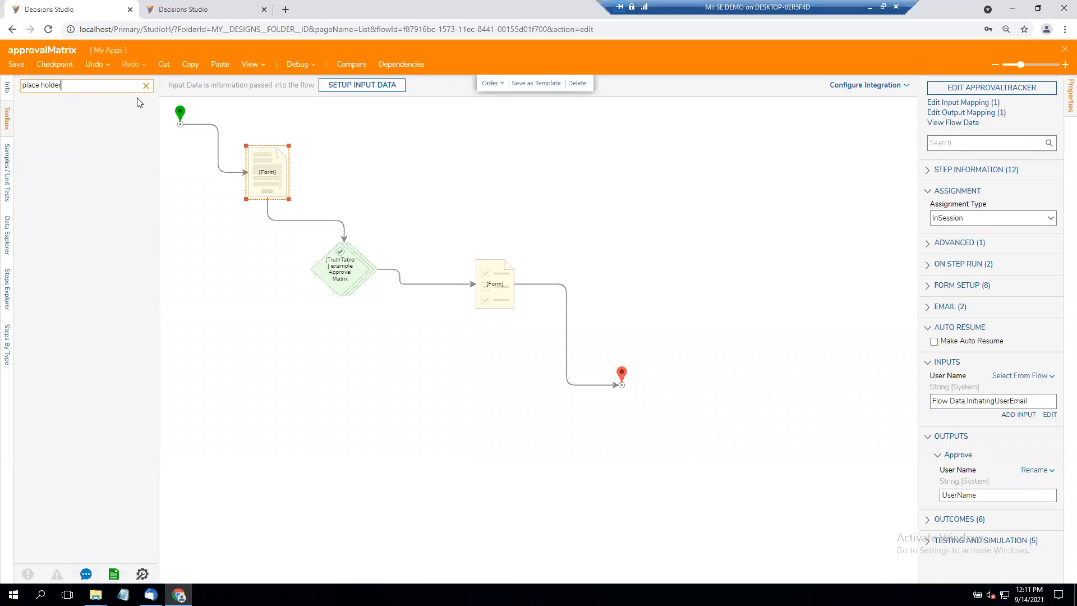
pyautogui.press('BackSpace')
pyautogui.press('BackSpace')
pyautogui.press('BackSpace')
pyautogui.press('BackSpace')
pyautogui.press('BackSpace')
pyautogui.press('BackSpace')
pyautogui.press('BackSpace')
pyautogui.write('e')
pyautogui.moveTo(104, 119); pyautogui.dragTo(323, 139)
# - Move the first form below the placeholder, detach it from the truth table, and link the placeholder's Done outcome back to the form
pyautogui.moveTo(276, 184); pyautogui.dragTo(259, 220)
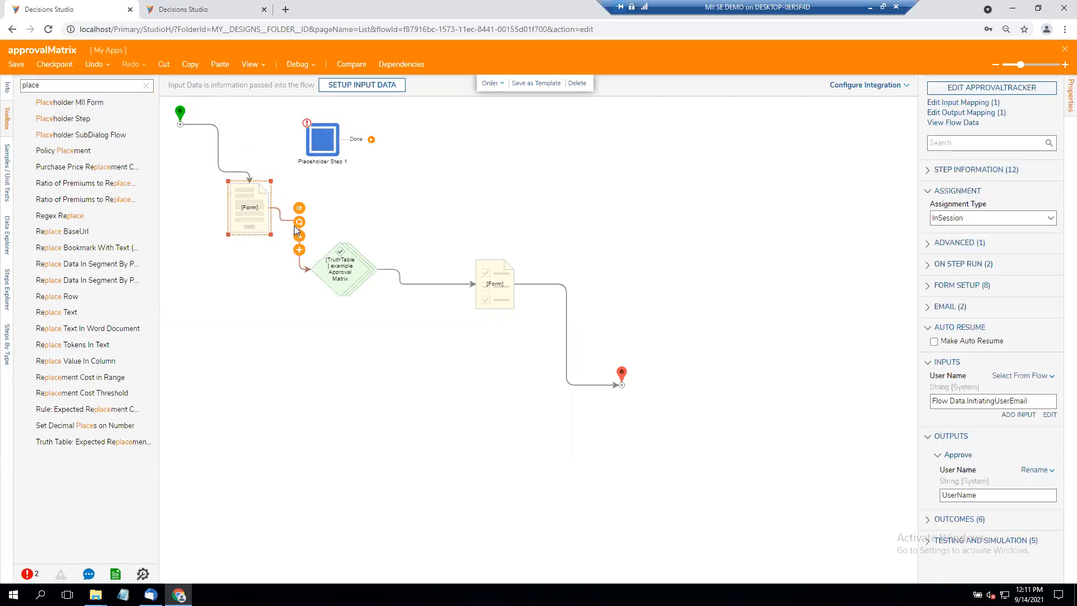
pyautogui.click(289, 221)
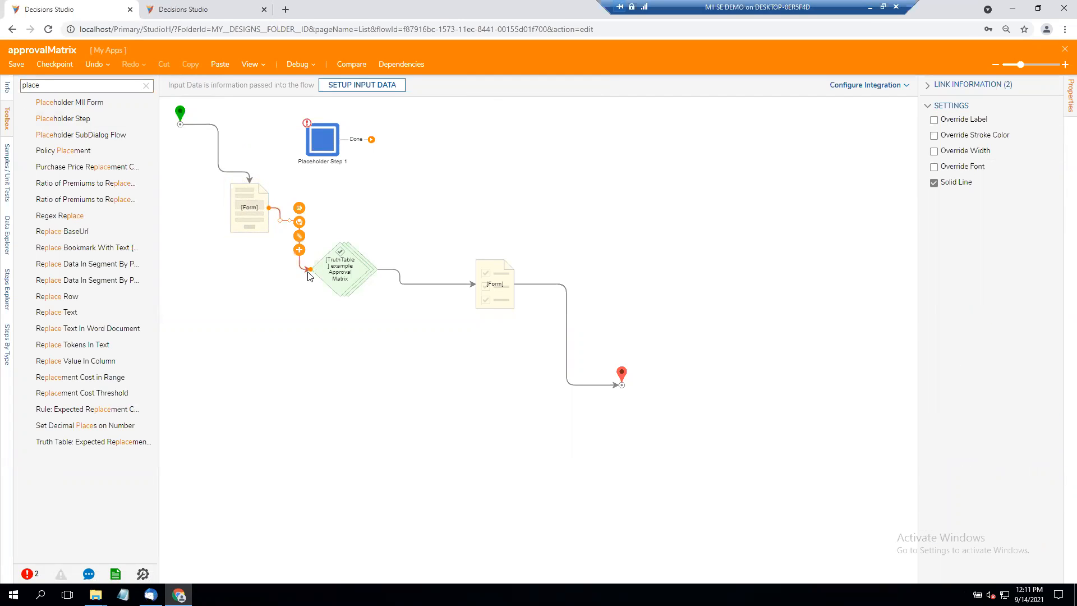
pyautogui.moveTo(311, 269); pyautogui.dragTo(255, 212)
# - Rename the ApprovalTracker form's button to "Save", save and close the form, and connect its Save outcome to the placeholder step
pyautogui.doubleClick(255, 211)
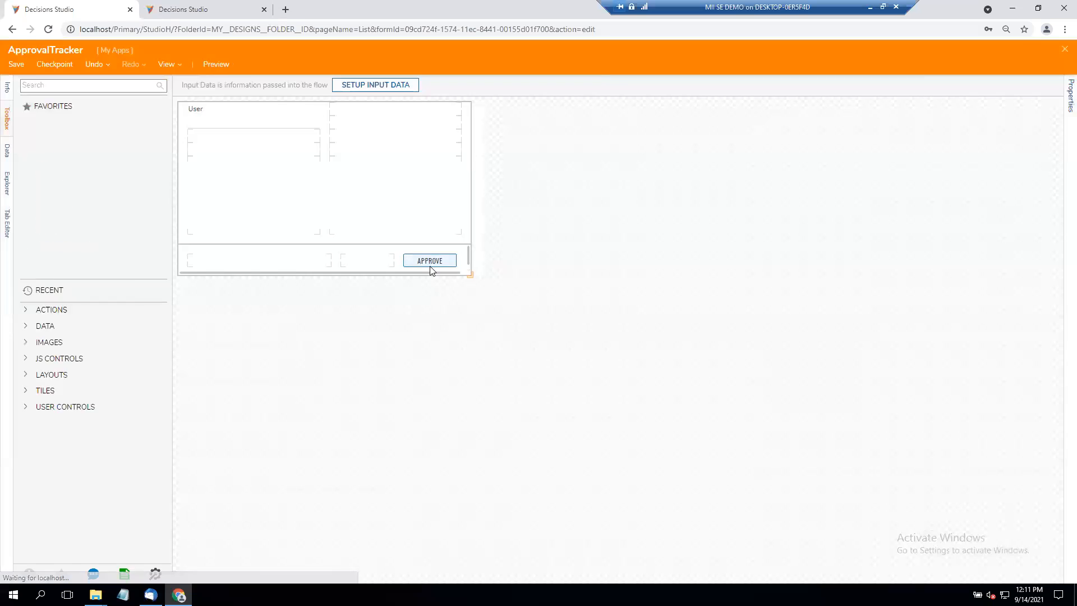
pyautogui.click(430, 261)
pyautogui.click(979, 193)
pyautogui.write('Save')
pyautogui.click(1064, 49)
pyautogui.click(622, 369)
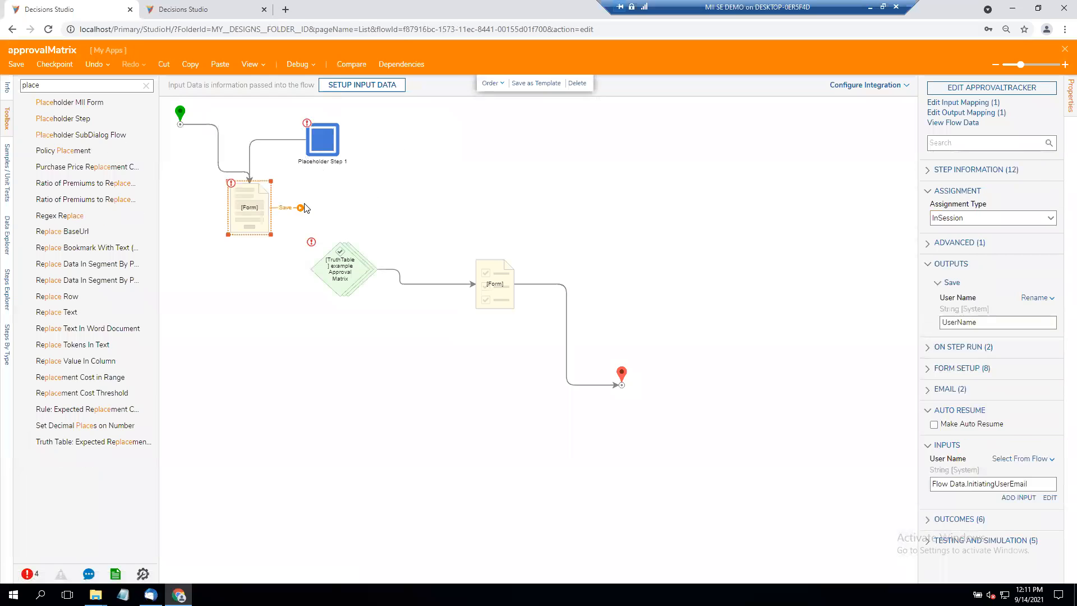
pyautogui.click(321, 144)
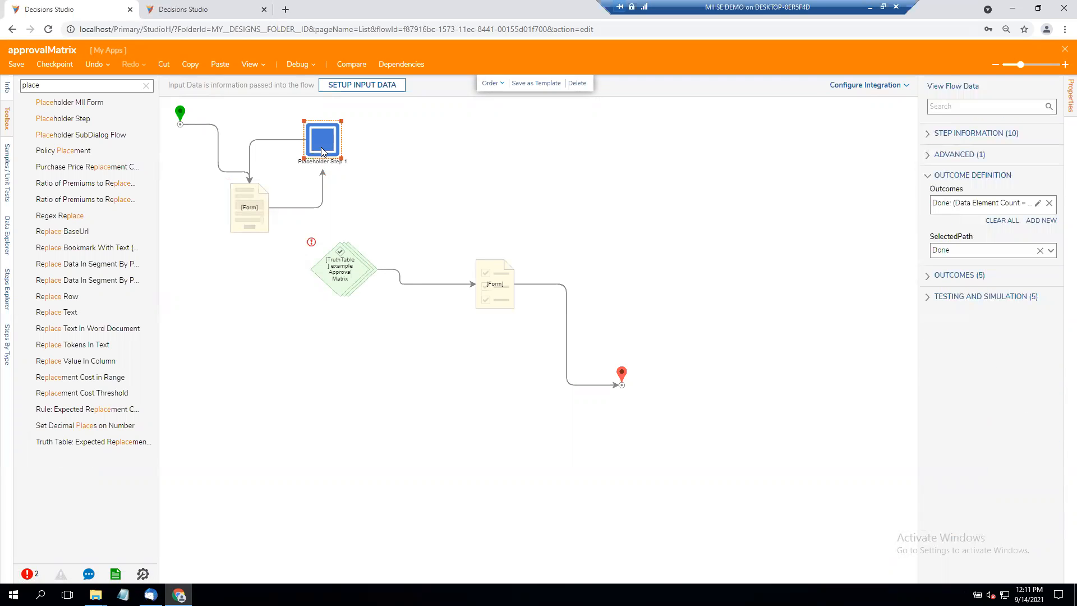
pyautogui.moveTo(306, 140)
# - Try the Assigned assignment type on the ApprovalTracker form step and return it to InSession
pyautogui.click(258, 207)
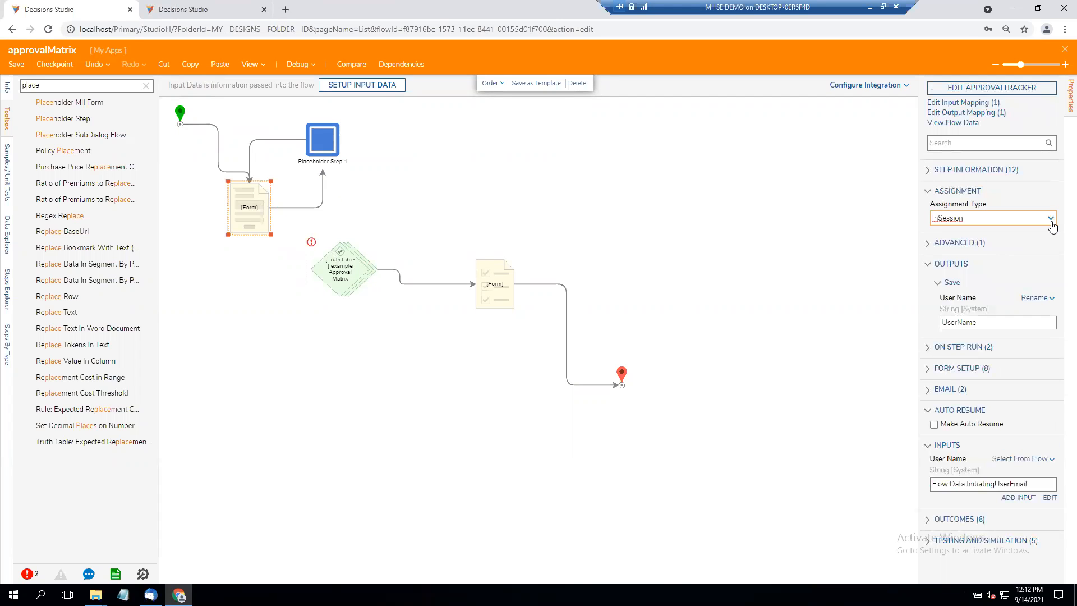
pyautogui.click(1048, 219)
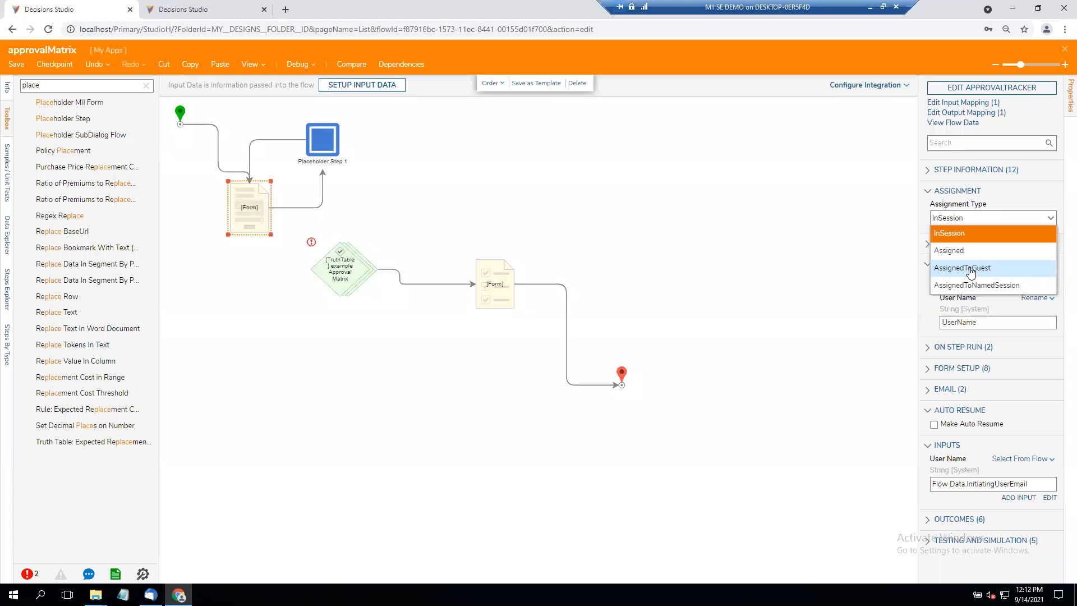
pyautogui.click(961, 250)
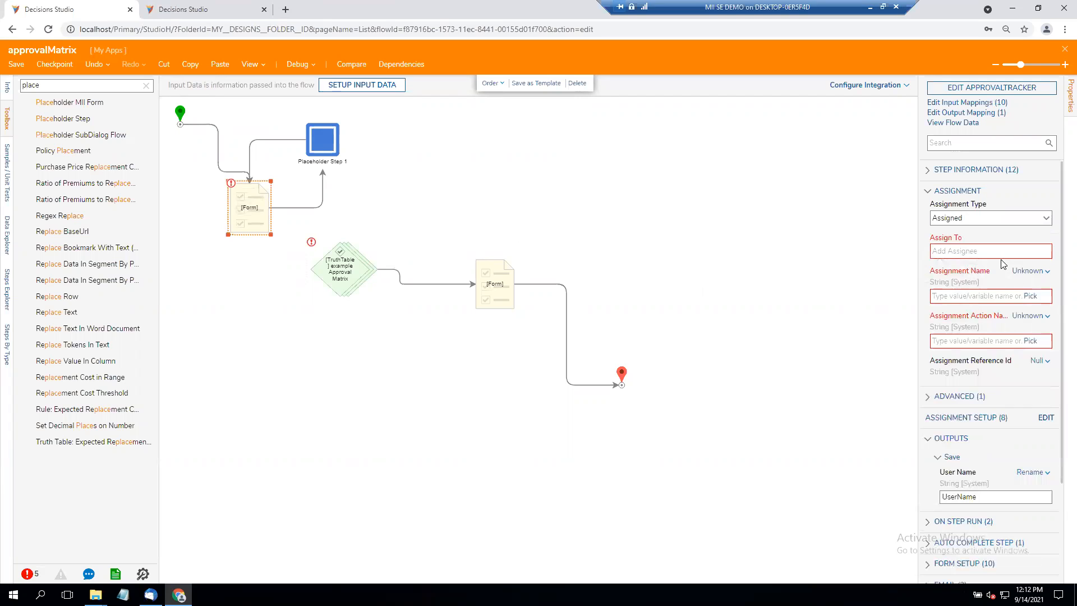
pyautogui.click(1045, 218)
pyautogui.click(954, 238)
pyautogui.click(713, 217)
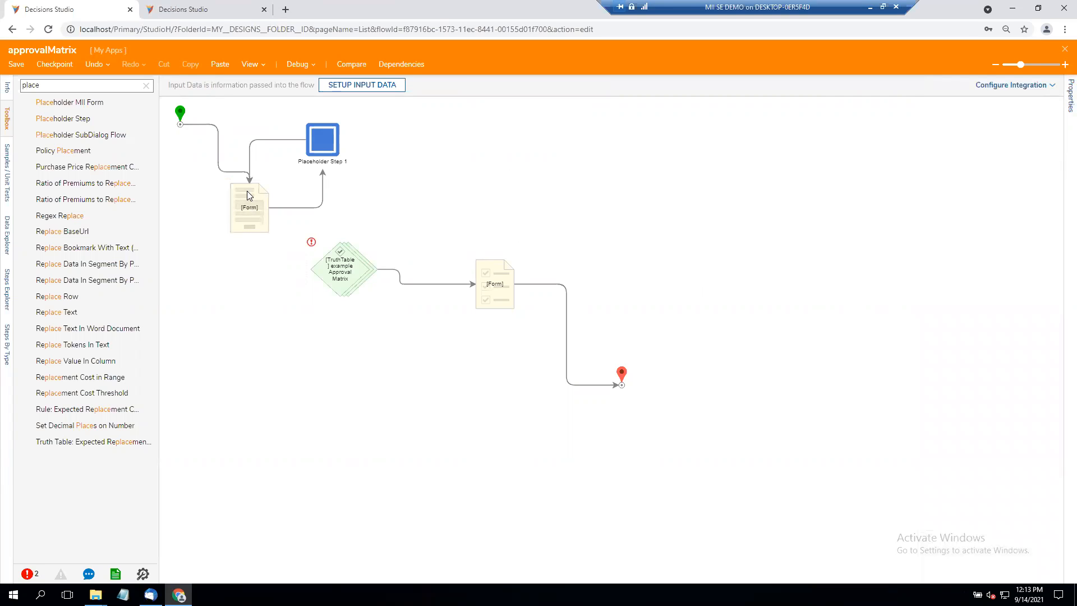
# - Run the approvalMatrix flow in the debugger to test the first form
pyautogui.click(297, 64)
pyautogui.click(554, 247)
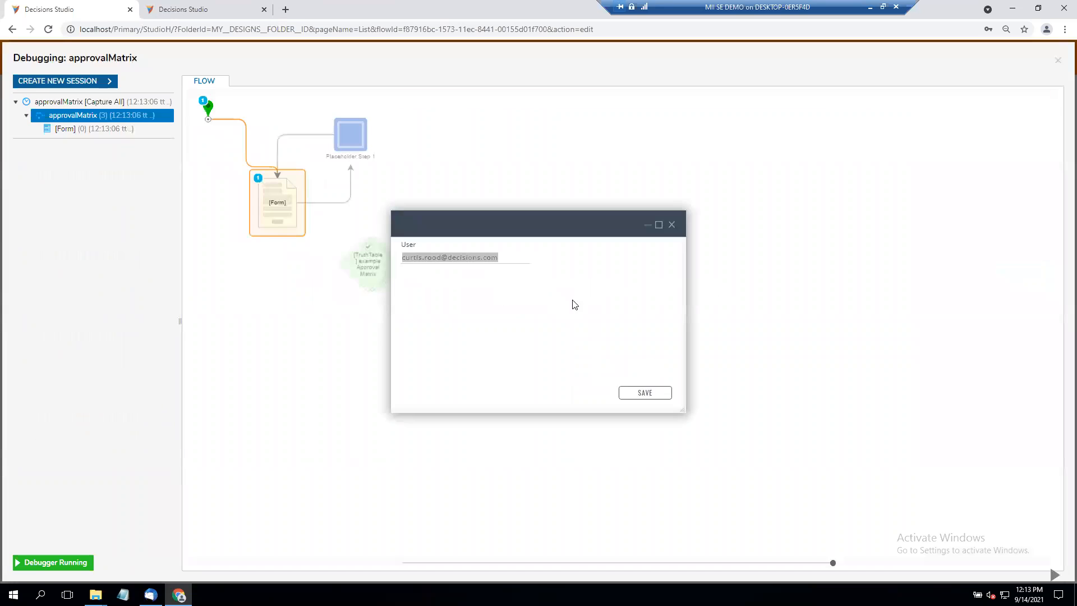
# - Save the form in the debugger run, close the reopened form, and exit the debugger
pyautogui.click(645, 393)
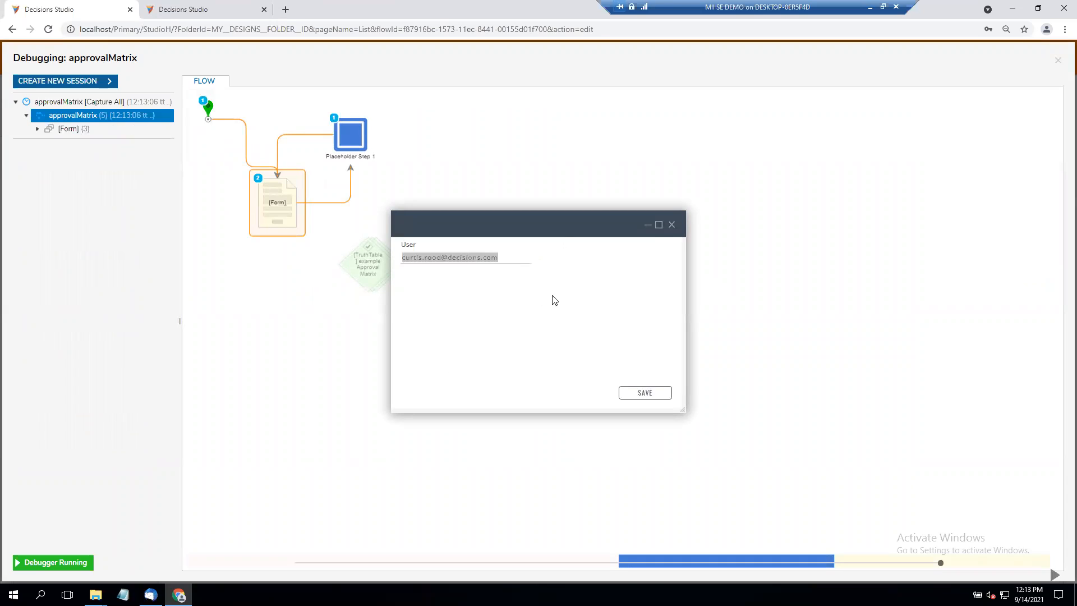
pyautogui.click(673, 227)
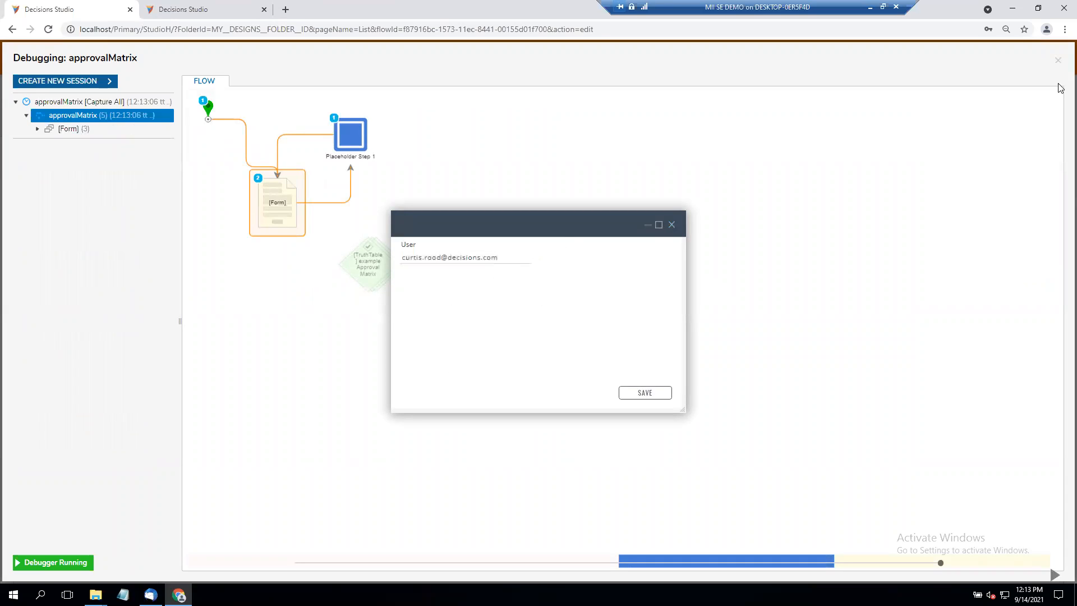
pyautogui.click(671, 225)
pyautogui.click(1059, 63)
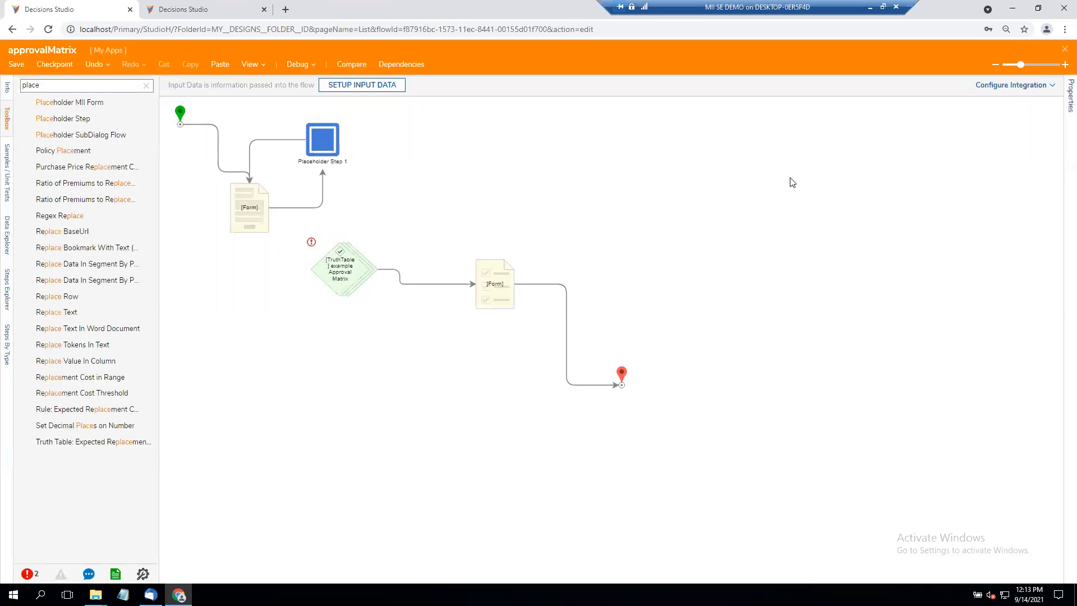
# - Clear the toolbox search and look through the step categories, including the Integration group
pyautogui.moveTo(272, 207)
pyautogui.click(94, 85)
pyautogui.hotkey('ctrl', 'a')
pyautogui.press('BackSpace')
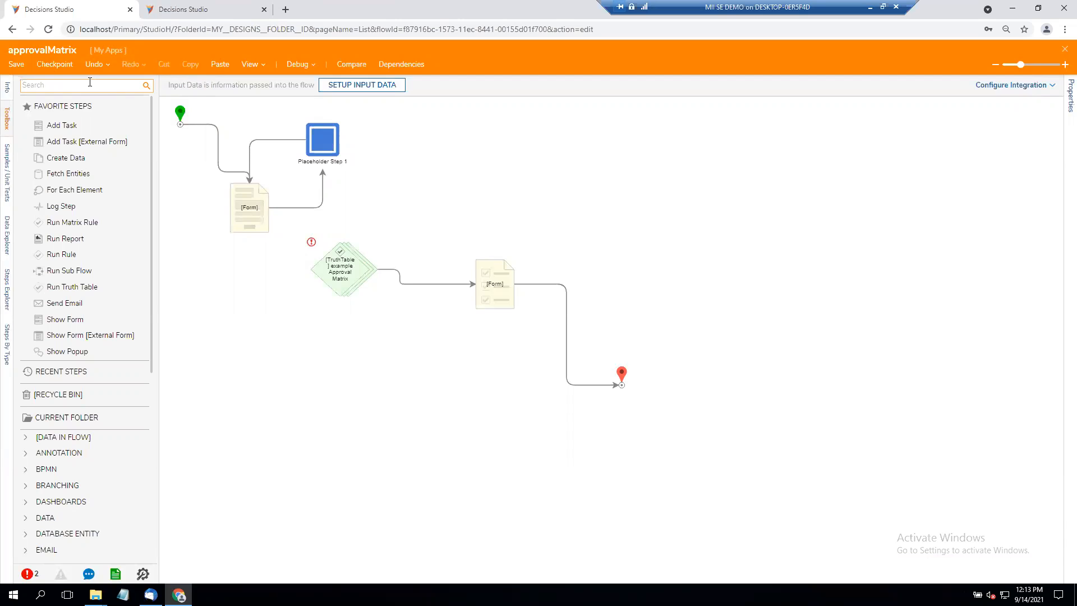
pyautogui.click(68, 475)
pyautogui.scroll(-4, 68, 476)
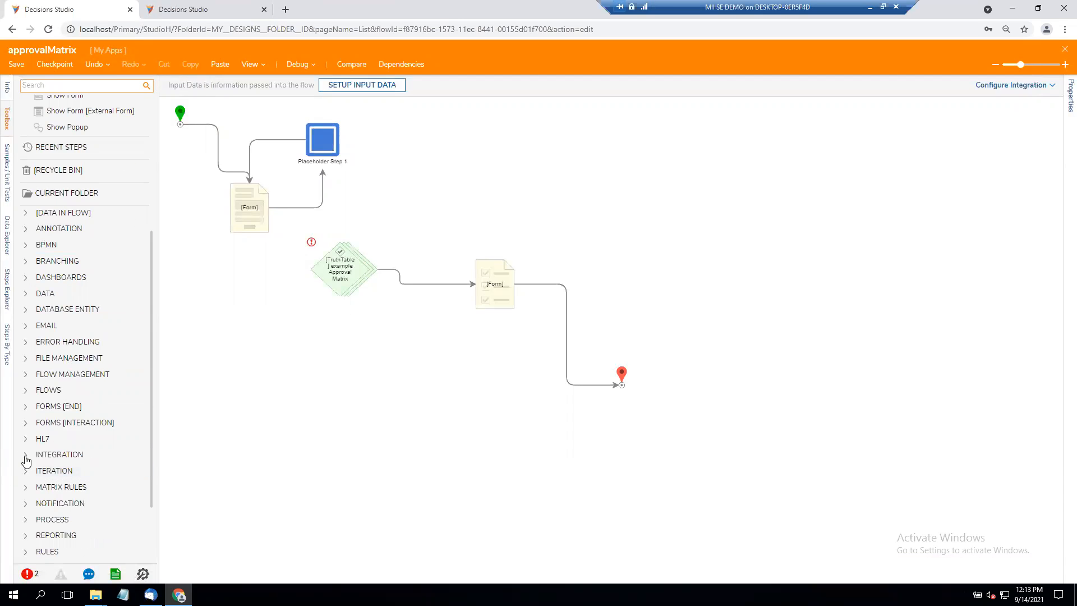
pyautogui.click(25, 454)
pyautogui.click(54, 457)
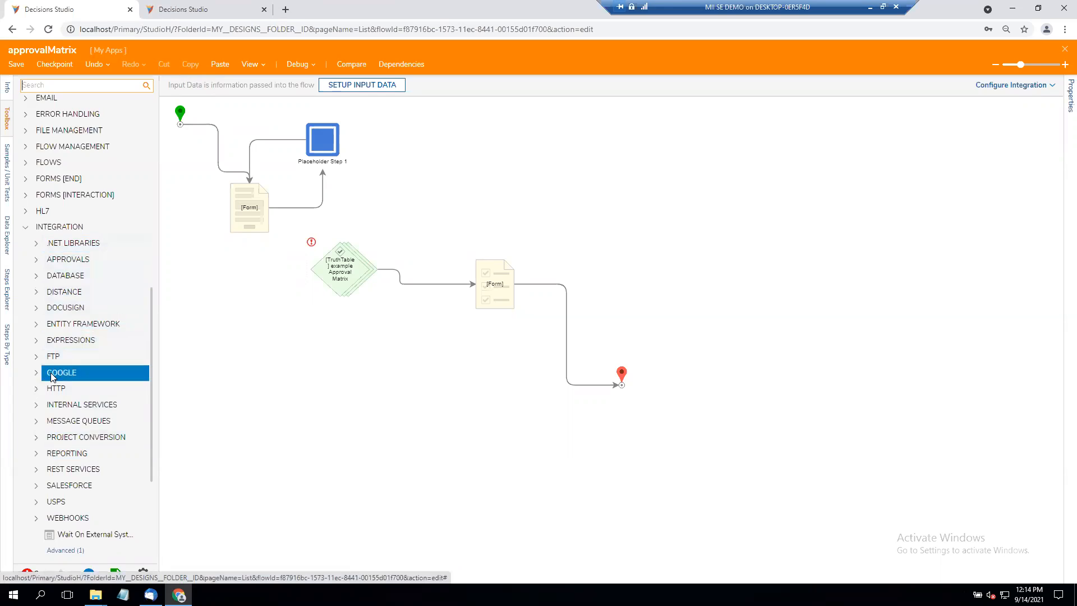
pyautogui.scroll(1, 50, 373)
pyautogui.scroll(1, 50, 377)
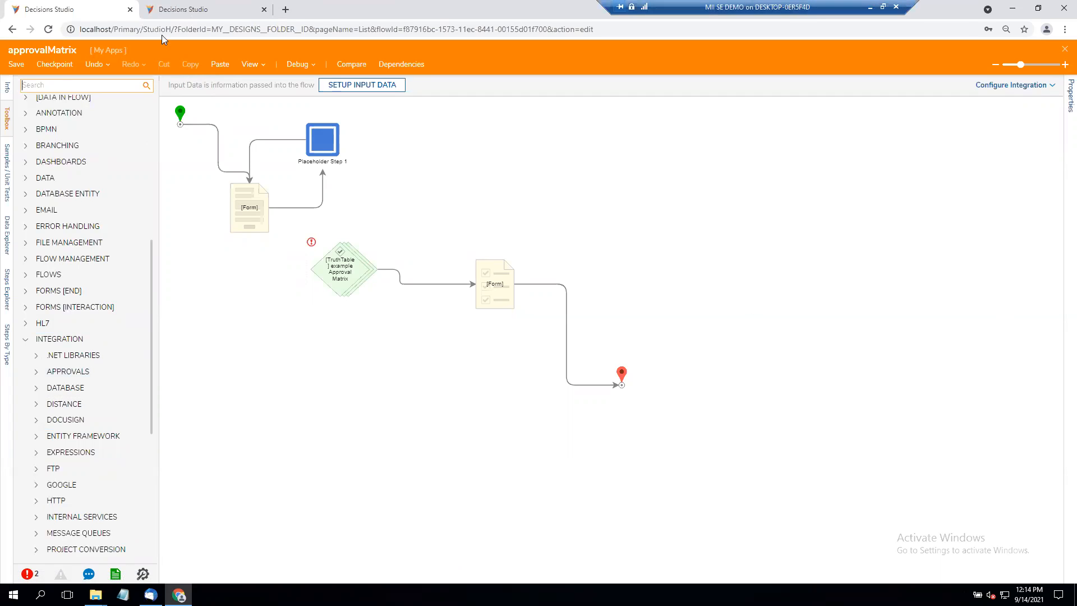
# - Insert an End Form Session step between the first form and the placeholder, with the constant message "Thank you for saving"
pyautogui.write('end form')
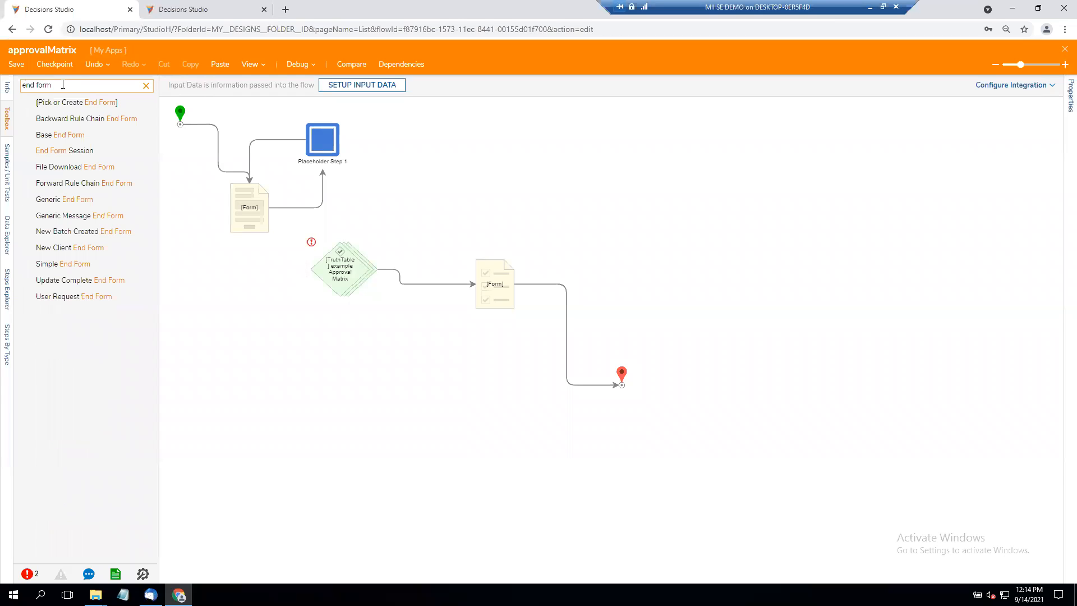
pyautogui.moveTo(74, 149); pyautogui.dragTo(322, 214)
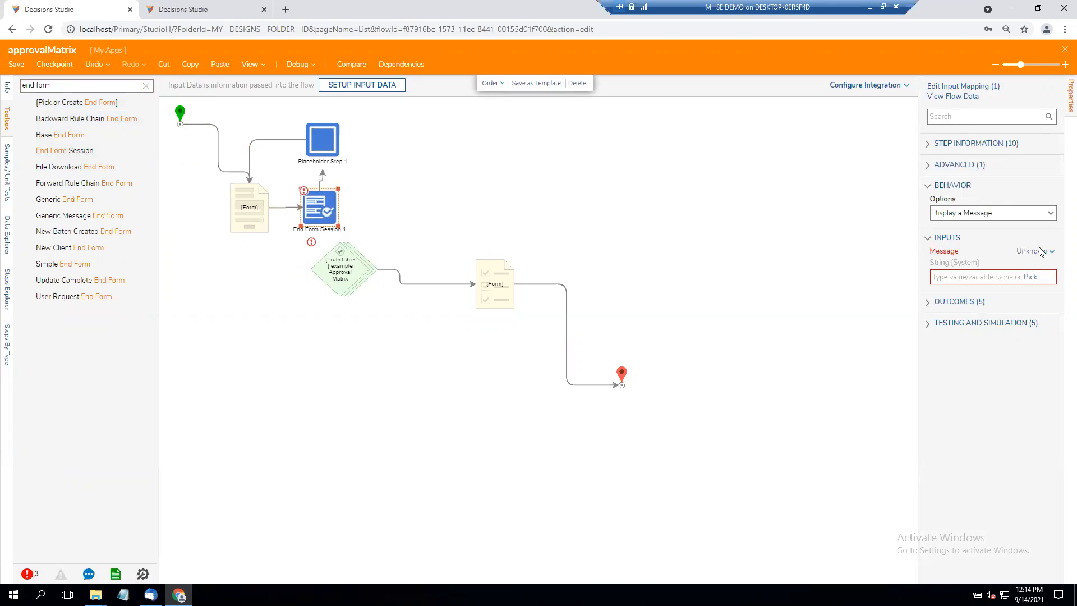
pyautogui.click(1020, 253)
pyautogui.click(960, 225)
pyautogui.click(964, 275)
pyautogui.write('TahnkTh')
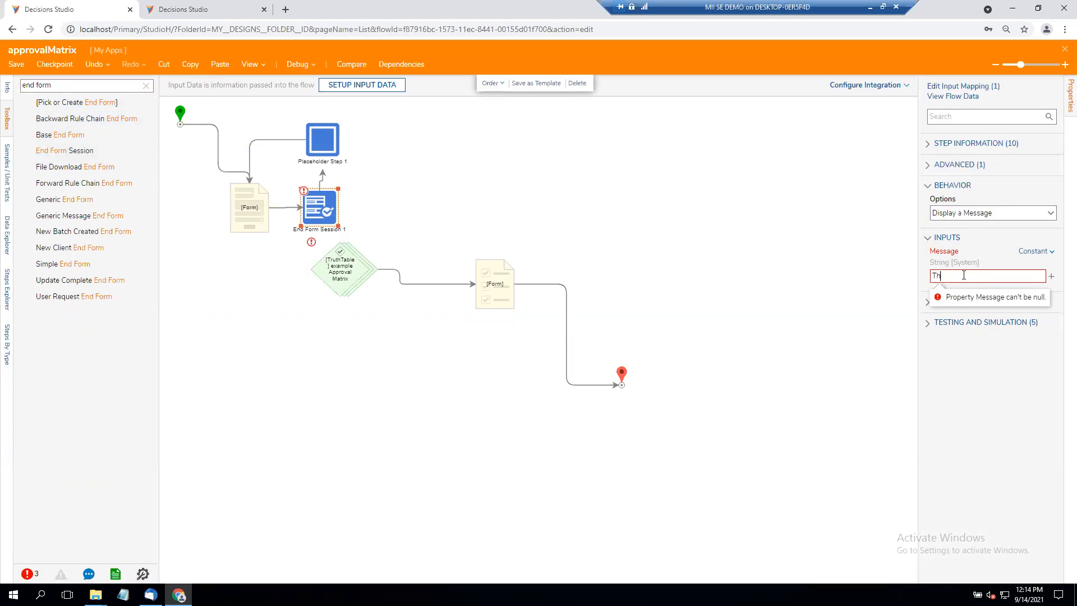
pyautogui.write('ank you for saving')
pyautogui.click(543, 221)
# - Set the first form step's assignment type to Assigned and assign it to the demo user's account
pyautogui.click(258, 219)
pyautogui.click(1050, 224)
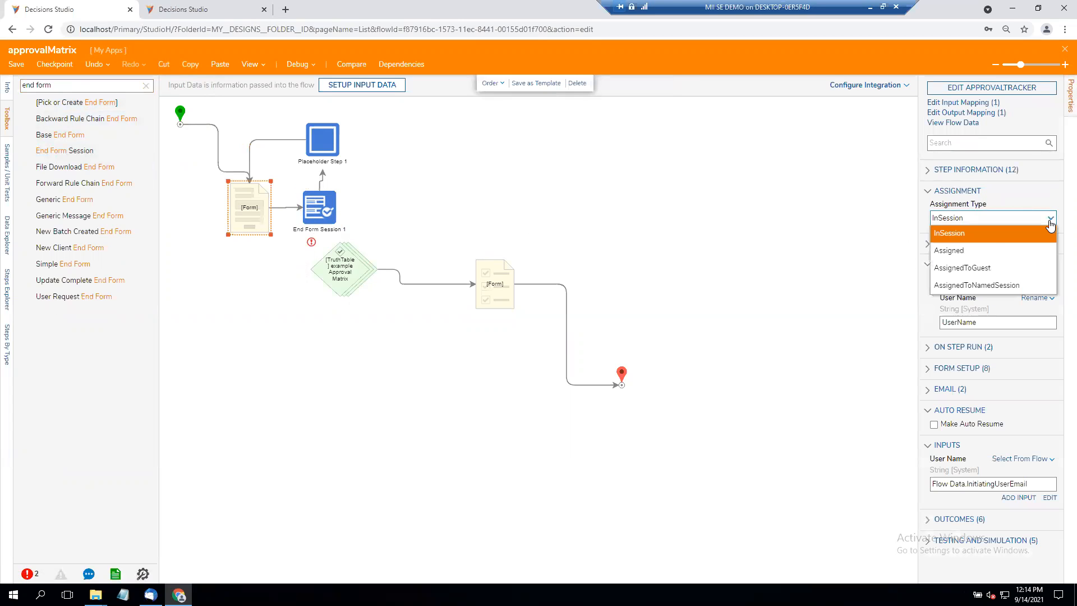
pyautogui.click(990, 250)
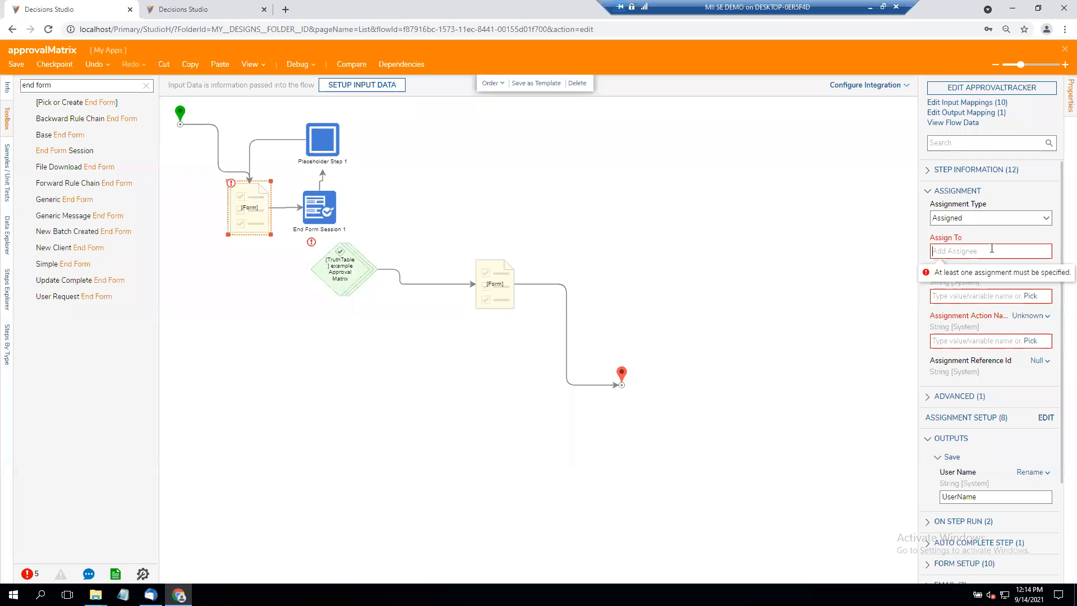
pyautogui.write('curtis')
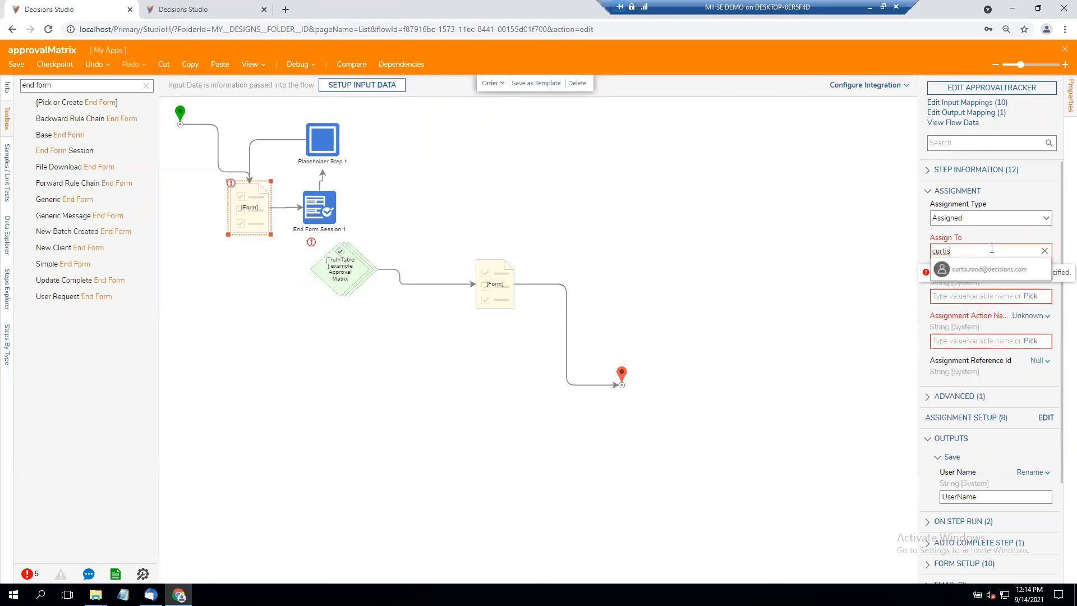
pyautogui.click(970, 270)
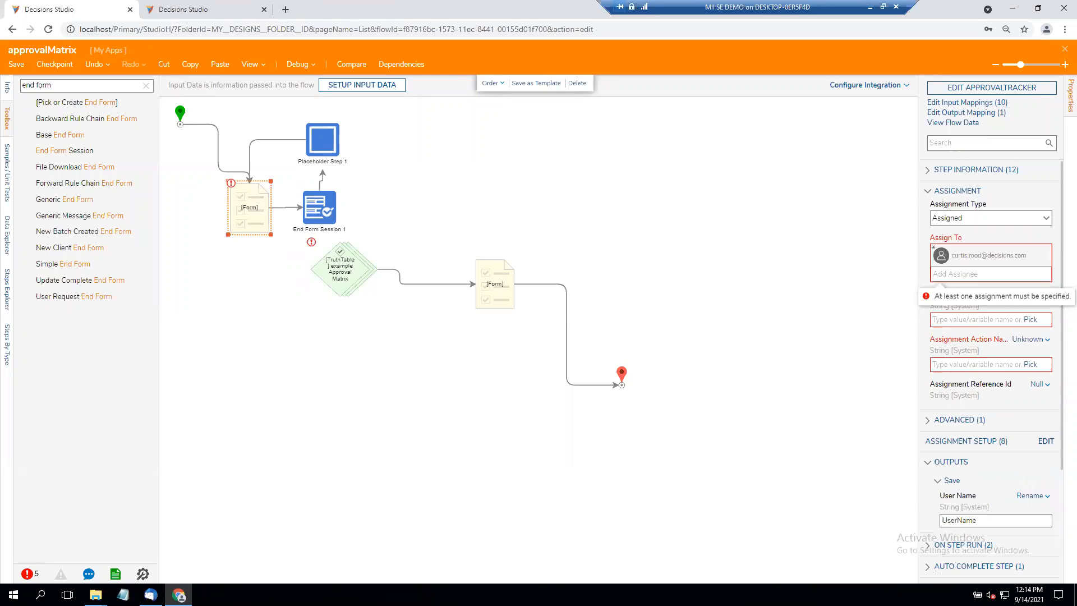
# - Set the form step's assignment name to "Assignment" and its assignment action name to "Review Please"
pyautogui.click(983, 316)
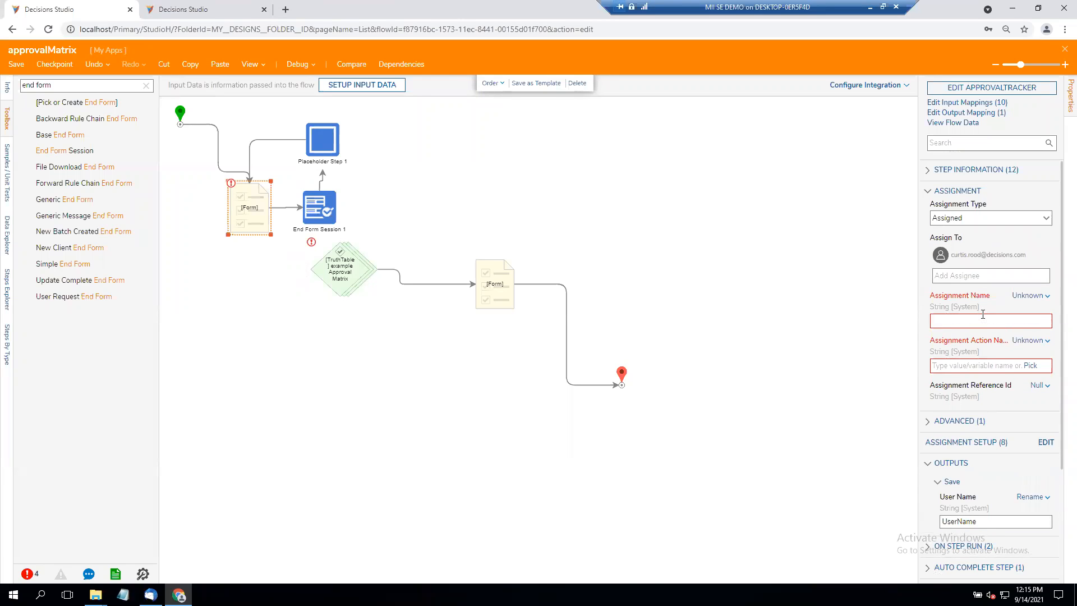
pyautogui.write('Assignment')
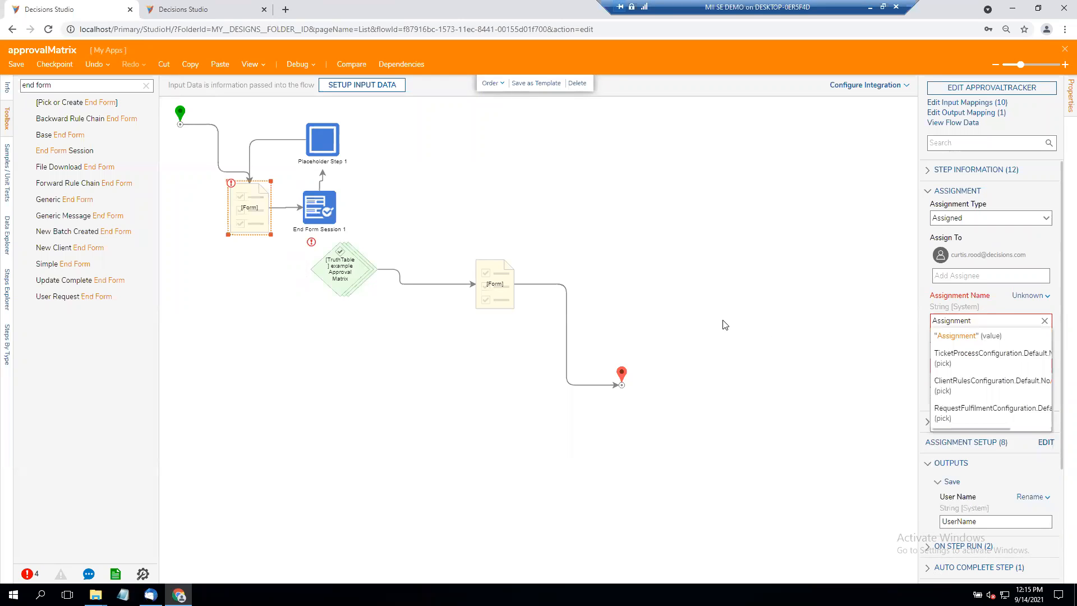
pyautogui.press('Return')
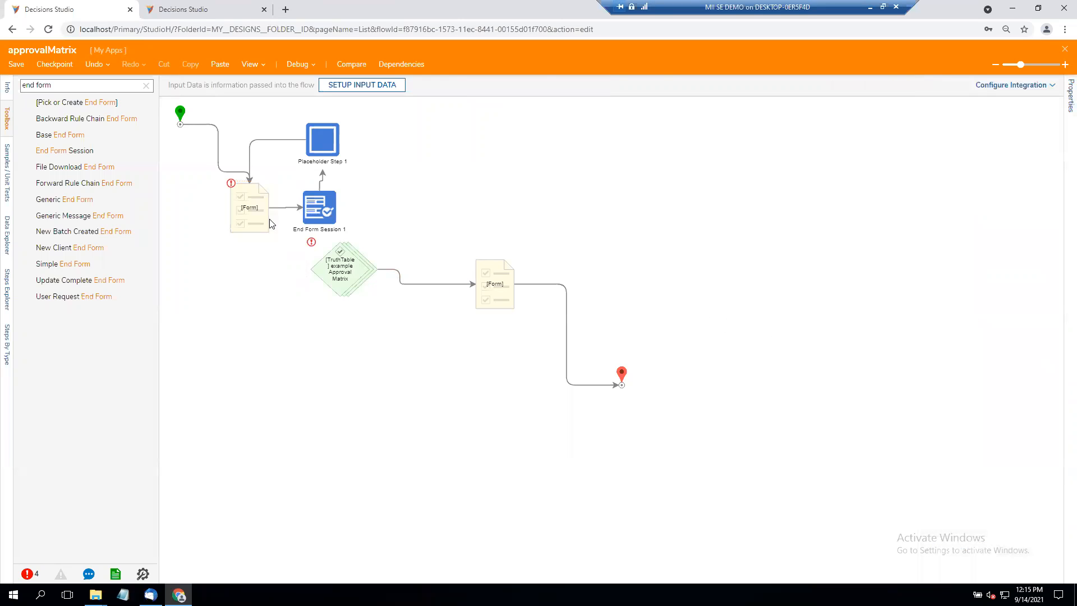
pyautogui.click(947, 366)
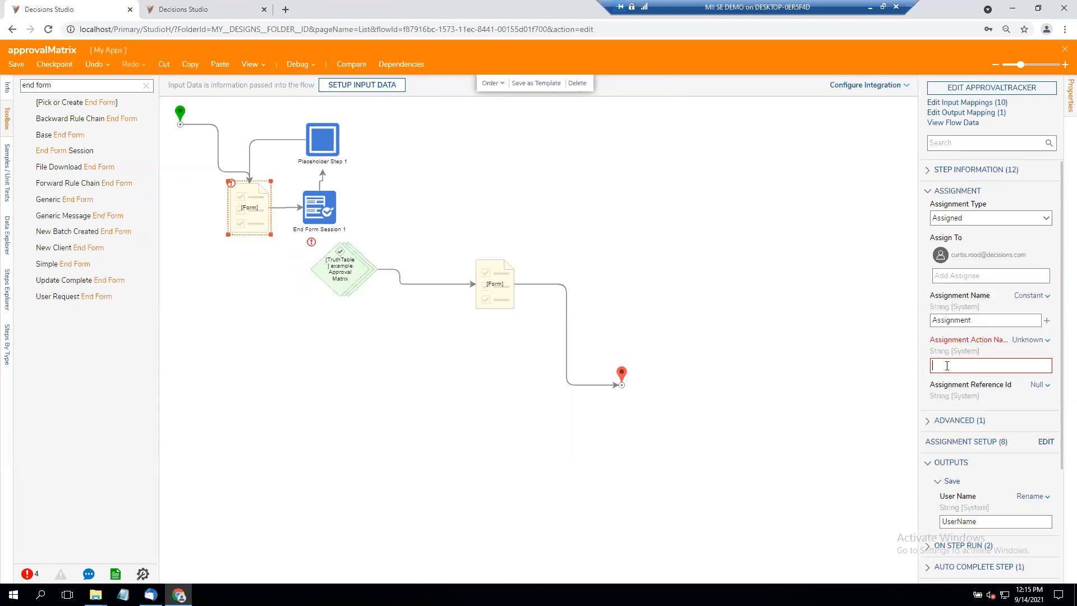
pyautogui.write('Review Peleas')
pyautogui.press('BackSpace')
pyautogui.write('lease')
pyautogui.click(810, 254)
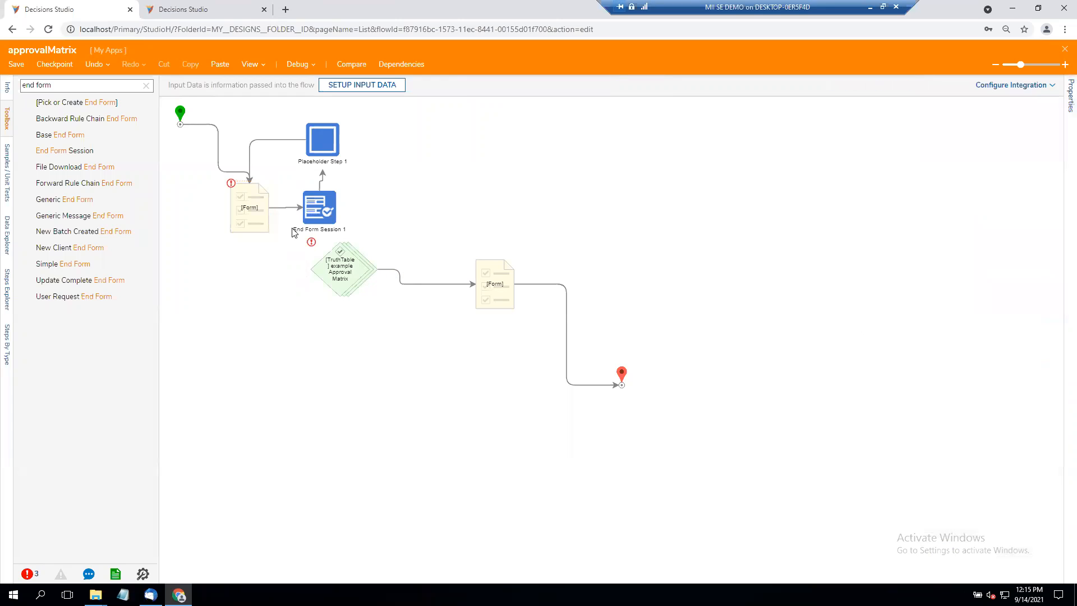
# - Reattach the start step's link to the left side of the first form step
pyautogui.click(241, 220)
pyautogui.moveTo(249, 179); pyautogui.dragTo(244, 205)
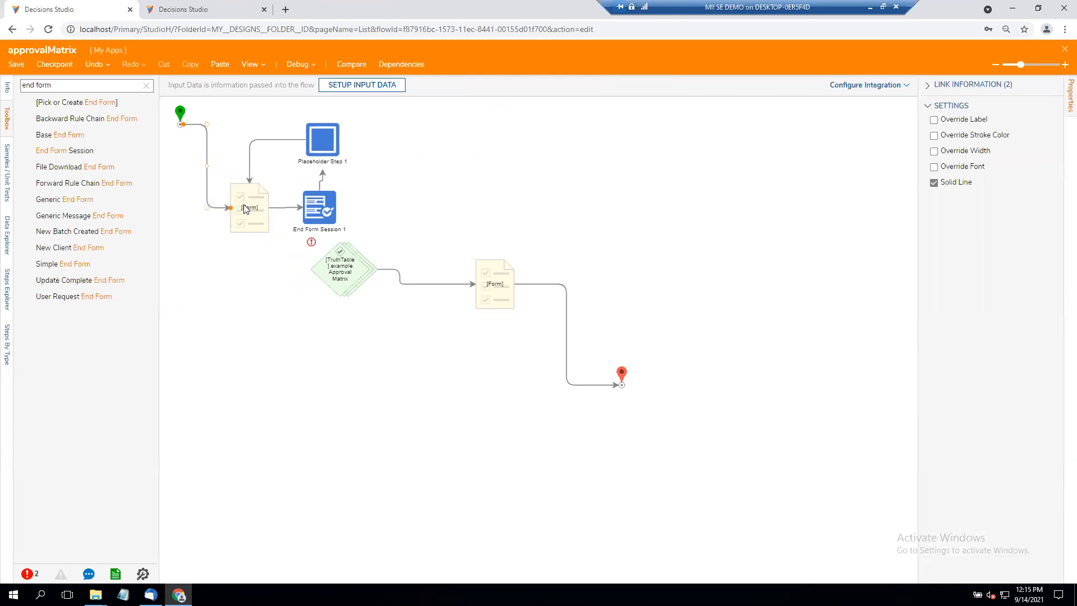
pyautogui.click(589, 160)
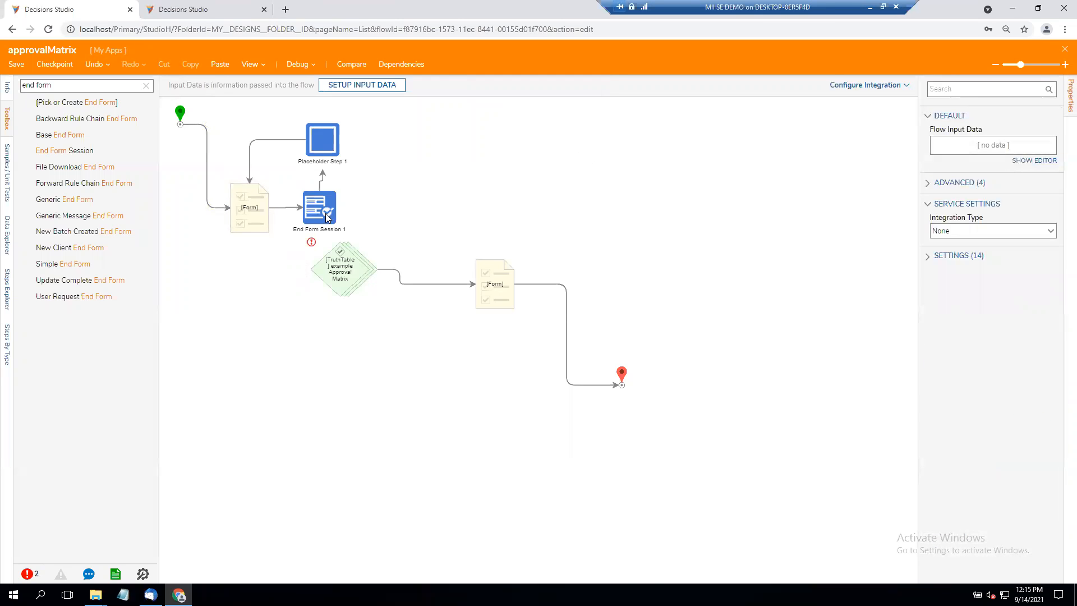
# - Check the Inbox task list in the other Decisions Studio browser session, then return to the flow designer
pyautogui.click(196, 10)
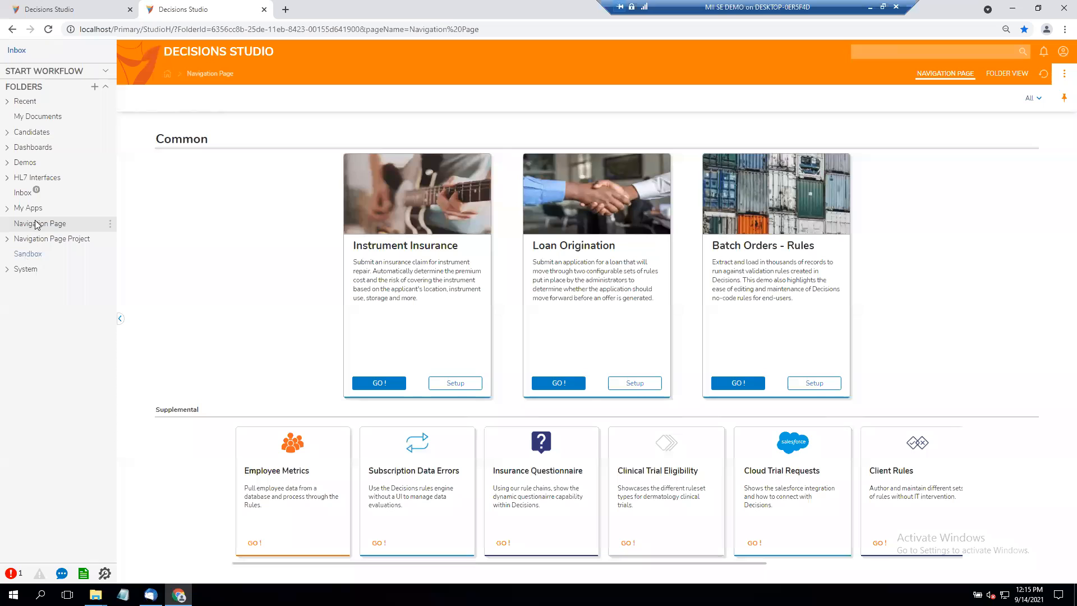
pyautogui.click(34, 192)
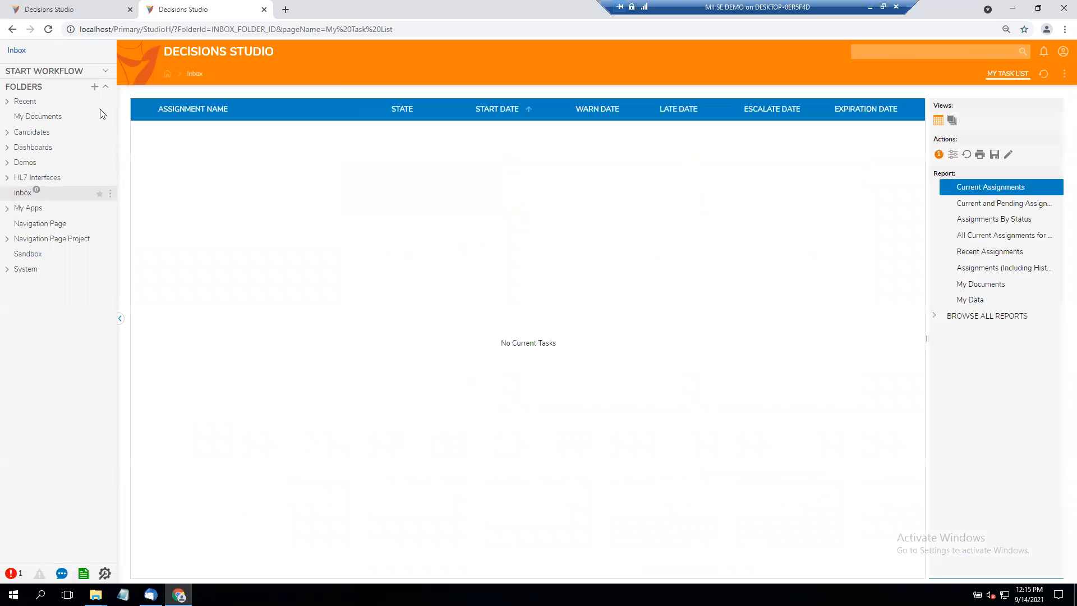
pyautogui.click(81, 12)
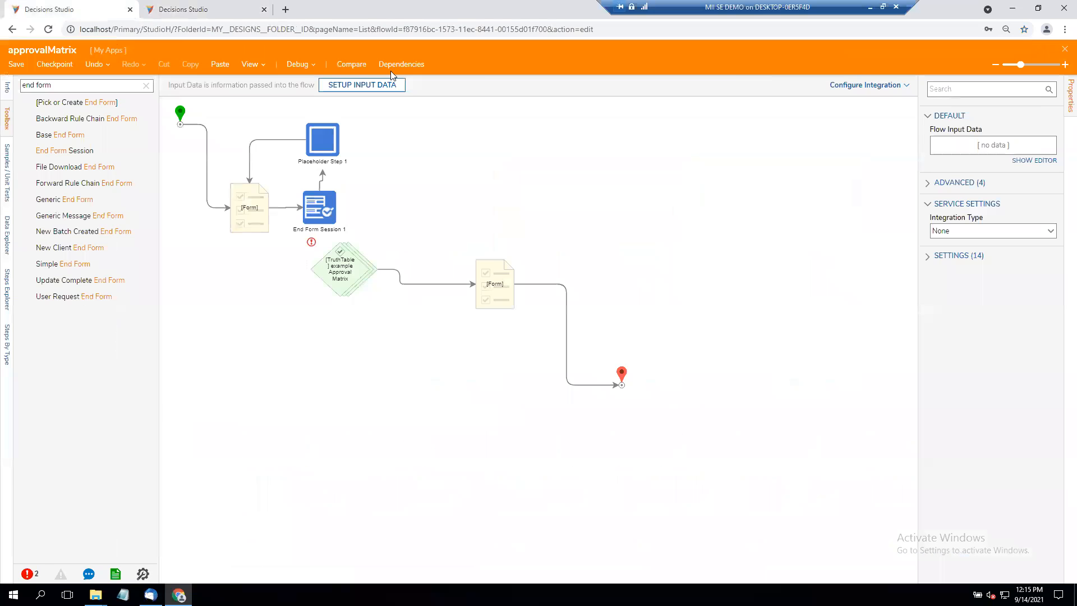
# - Start debugging the approvalMatrix flow and dismiss the form window without saving it
pyautogui.click(296, 64)
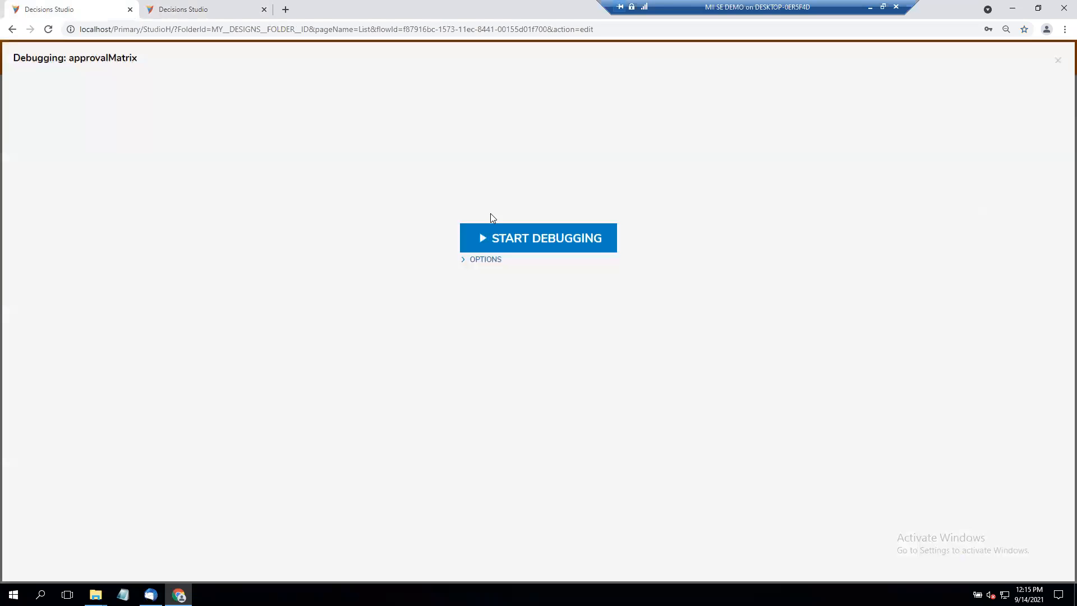
pyautogui.click(501, 232)
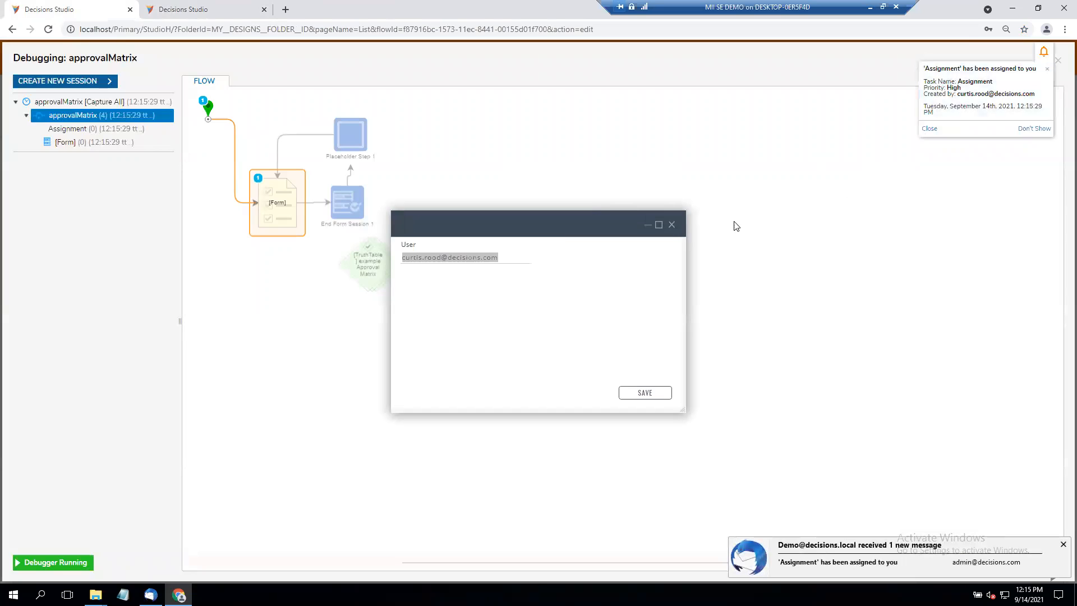
pyautogui.click(675, 227)
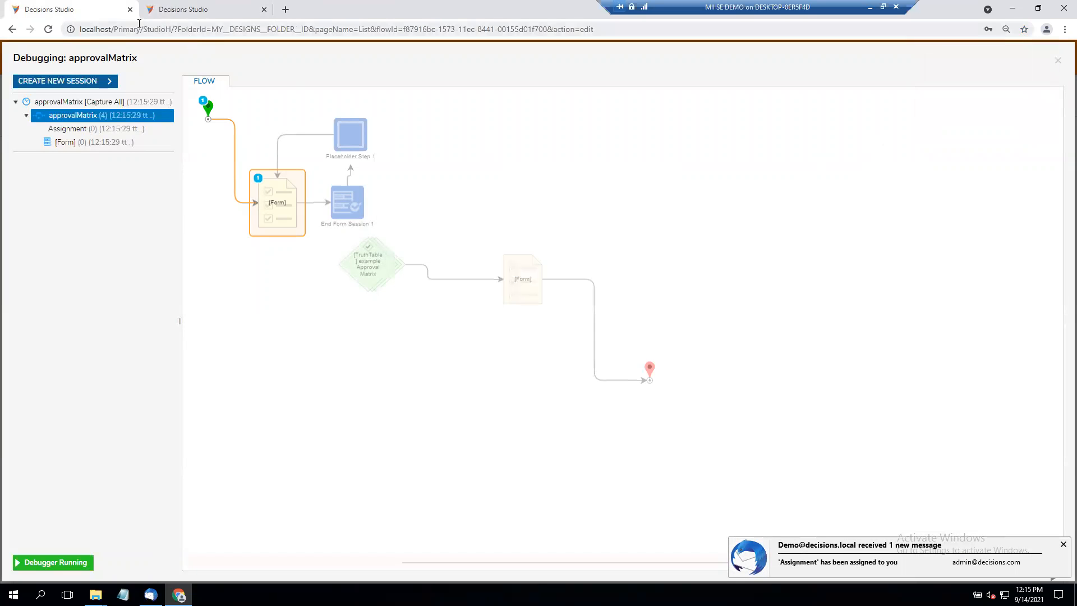
# - Refresh the Inbox in the other browser session, open the Assignment task, and save its form
pyautogui.click(191, 14)
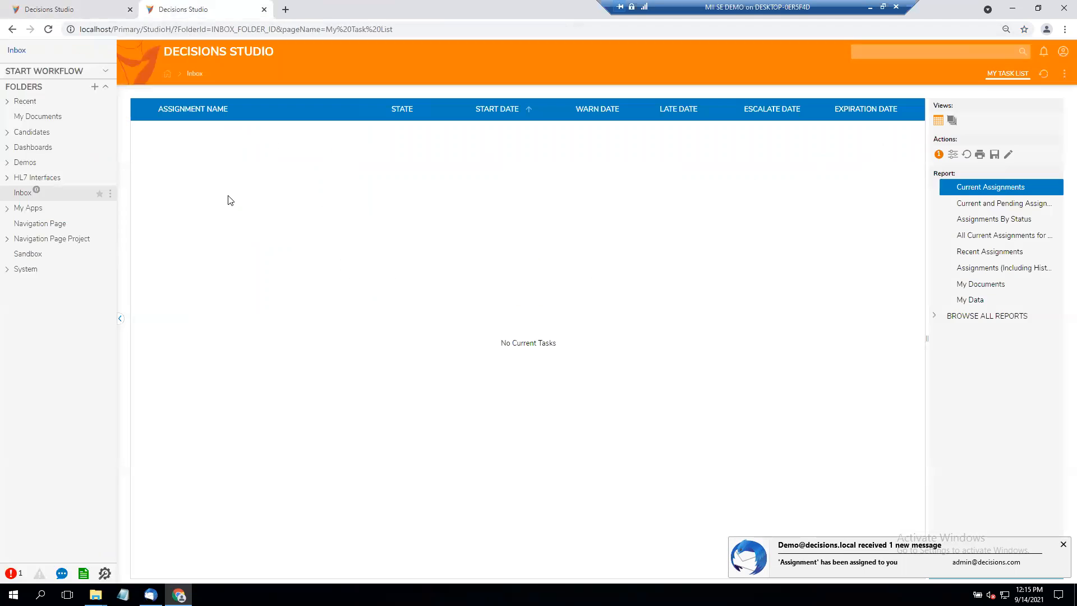
pyautogui.click(48, 30)
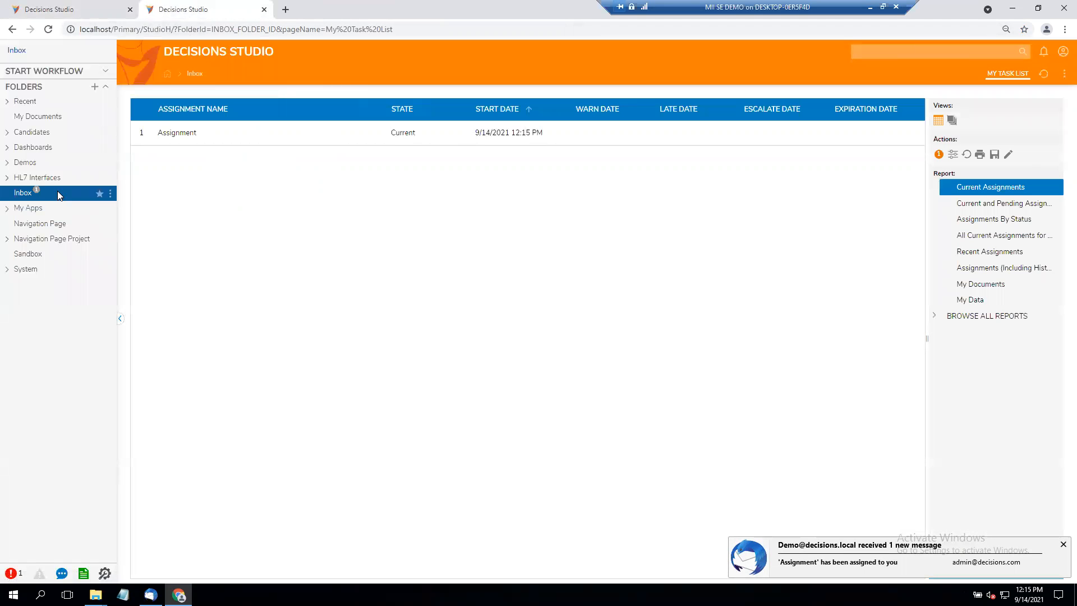
pyautogui.click(190, 134)
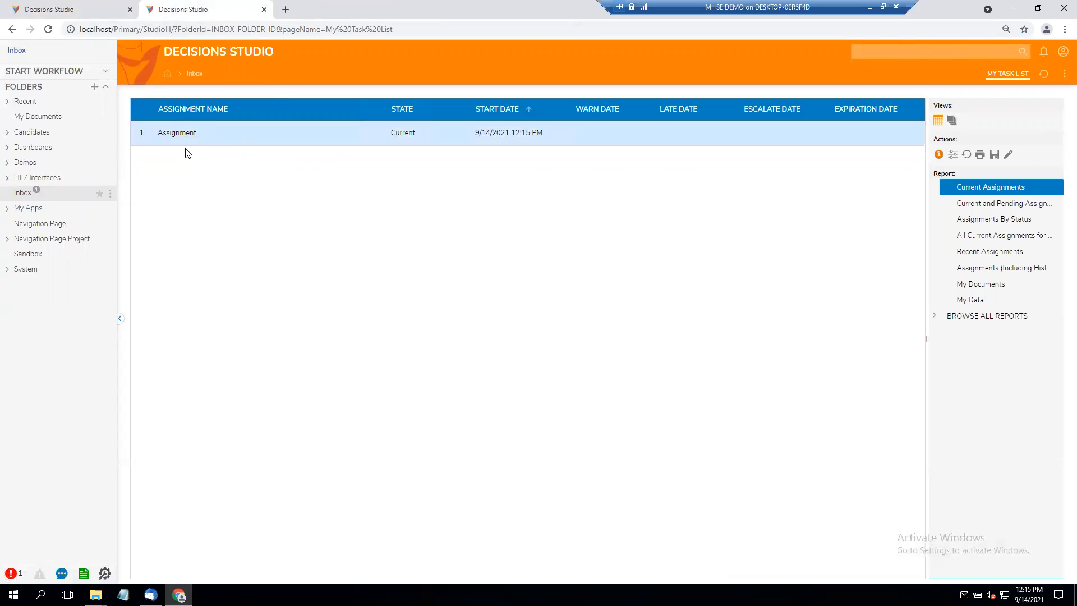
pyautogui.click(356, 110)
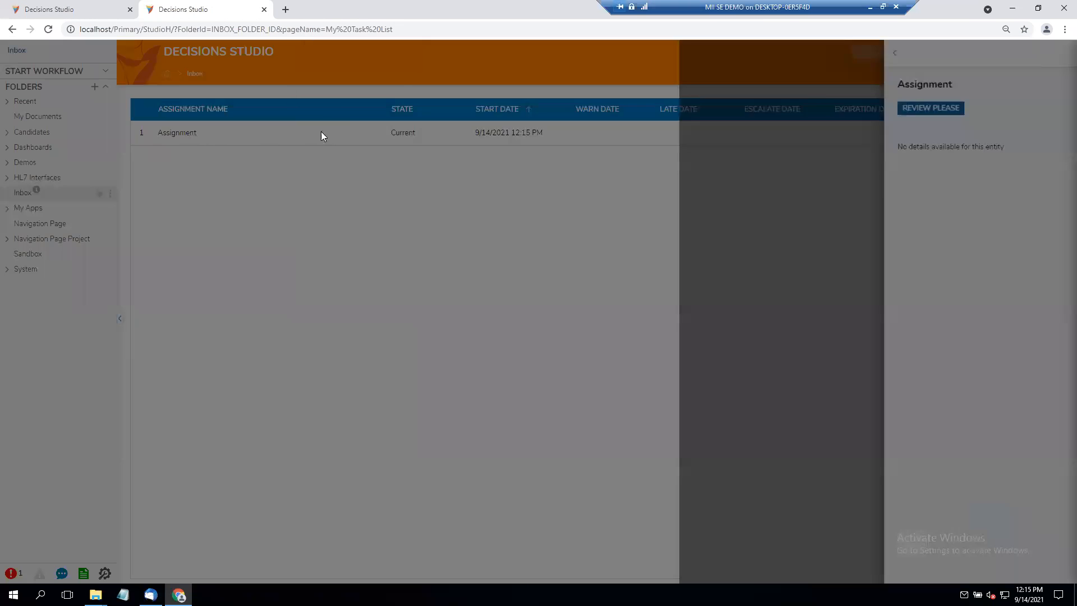
pyautogui.click(561, 233)
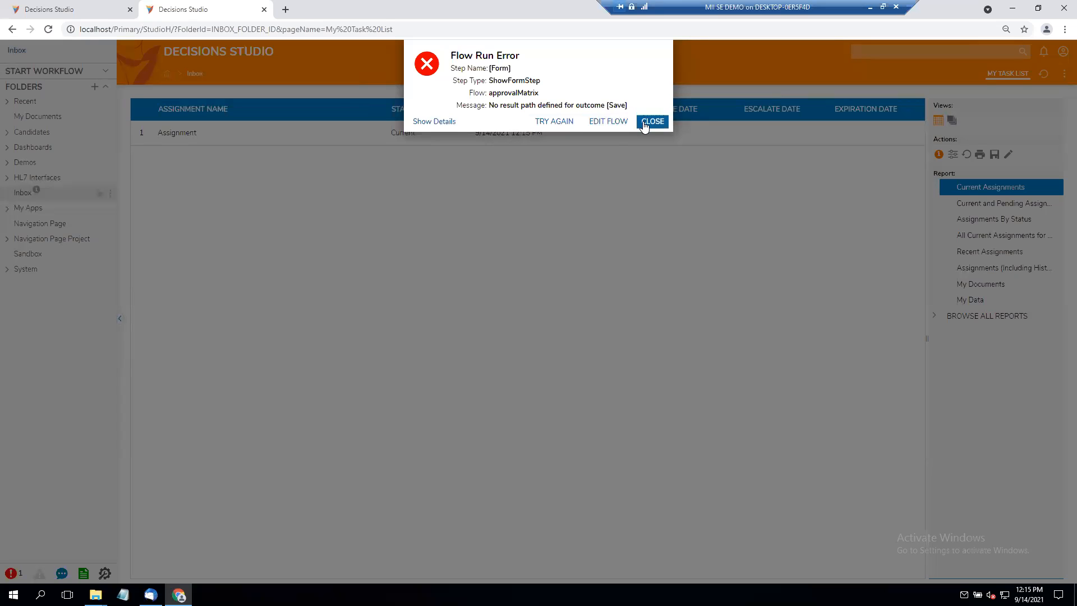
# - Return to the flow designer session, close the debugger, and move the End Form Session step slightly farther from the first form step
pyautogui.click(56, 9)
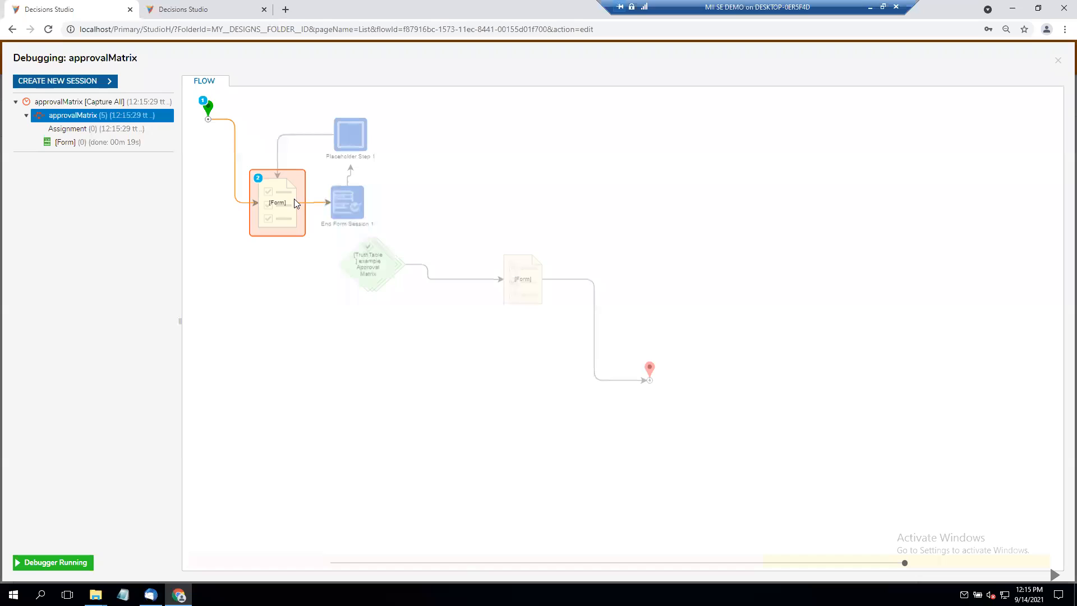
pyautogui.click(1058, 61)
pyautogui.click(260, 216)
pyautogui.moveTo(338, 219); pyautogui.dragTo(368, 219)
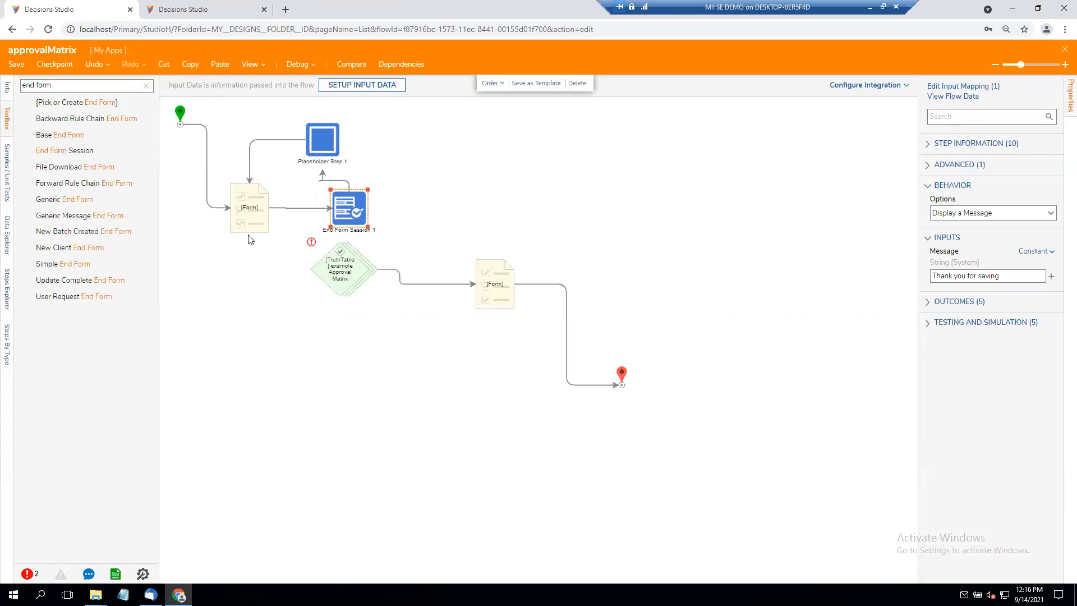
# - Examine the link information between the first form and End Form Session, and the properties of the truth table and first form steps
pyautogui.click(297, 208)
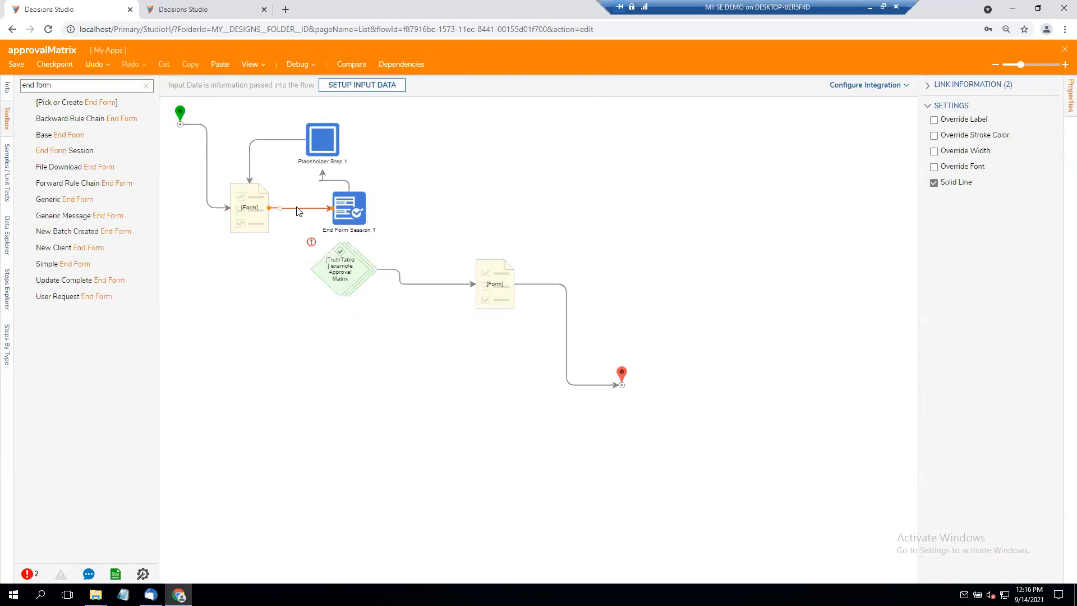
pyautogui.click(926, 86)
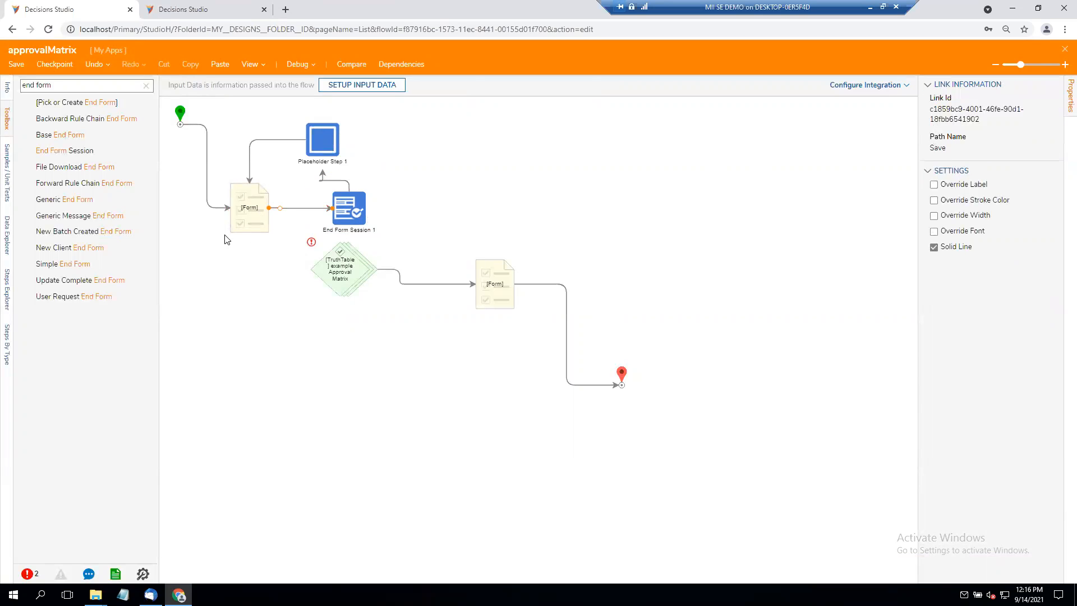
pyautogui.click(248, 219)
pyautogui.click(337, 266)
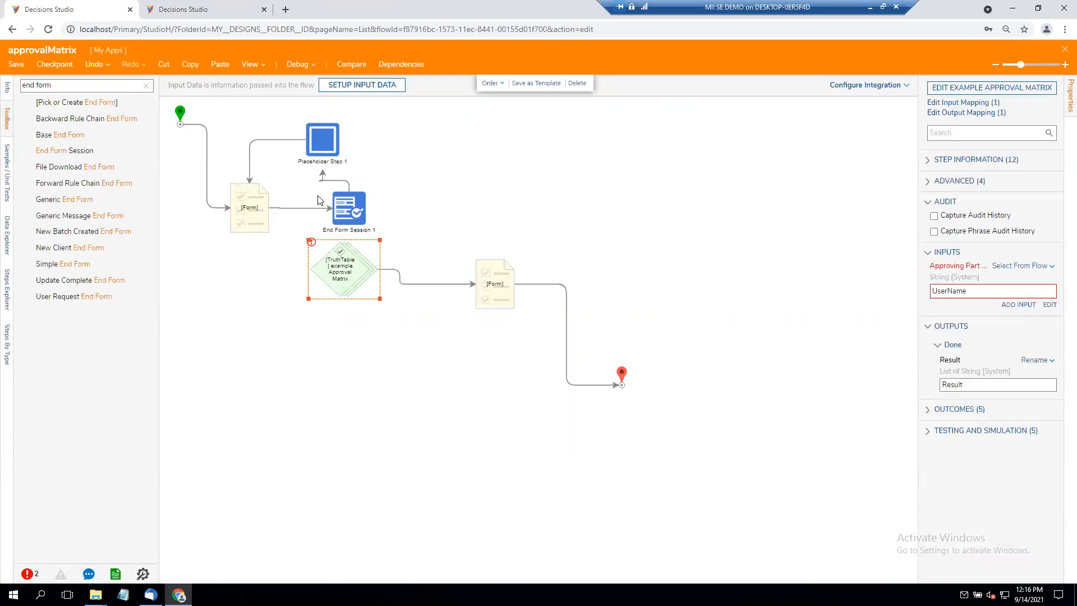
pyautogui.click(262, 216)
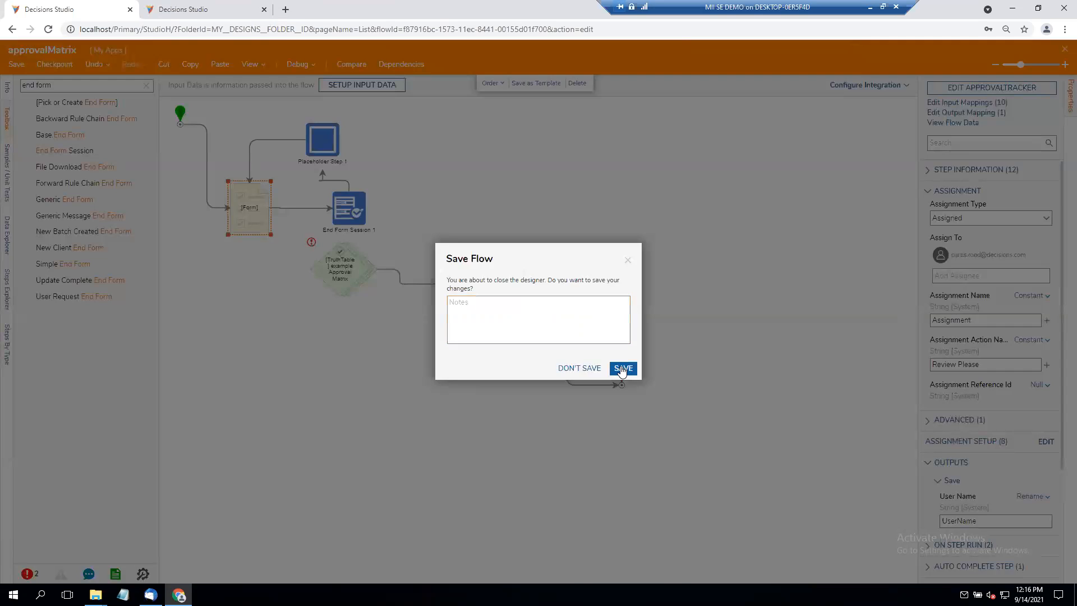
# - Save and close the approvalMatrix flow, reopen it, and open the first form step's ApprovalTracker form for editing
pyautogui.click(623, 369)
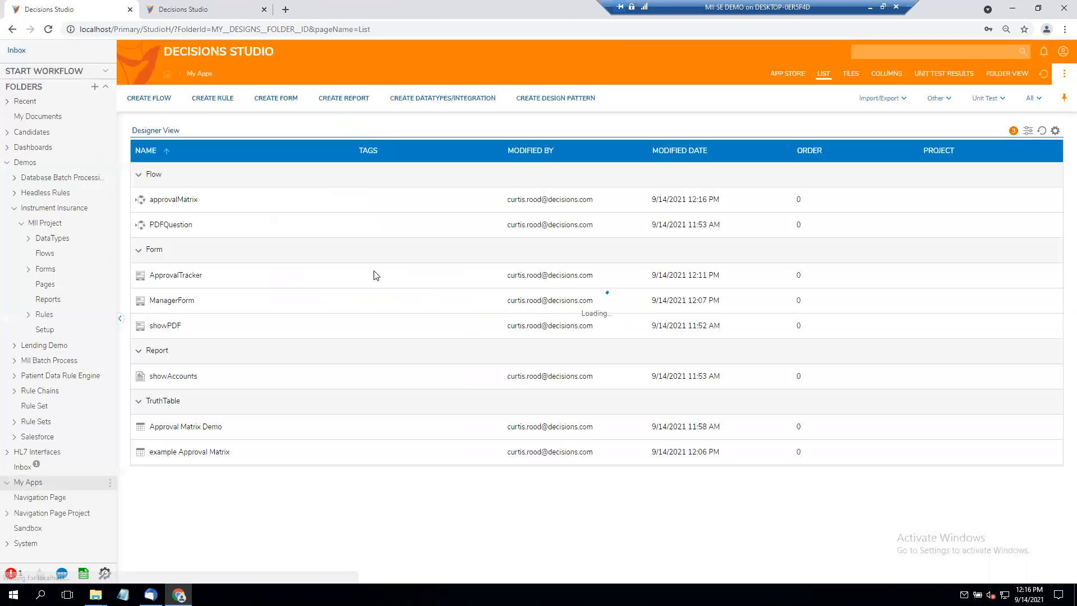
pyautogui.doubleClick(168, 200)
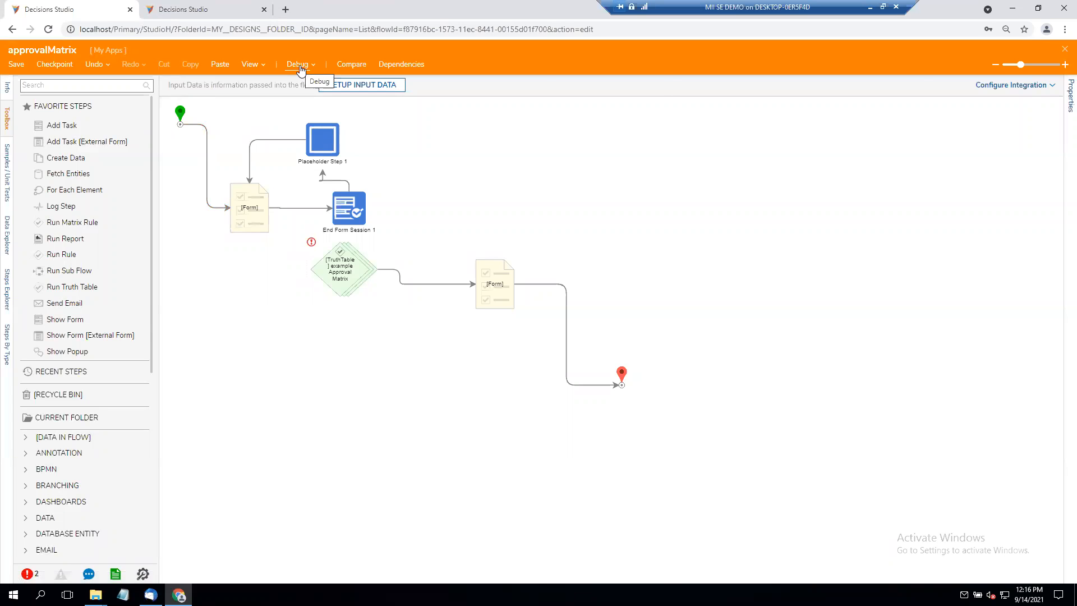
pyautogui.click(251, 225)
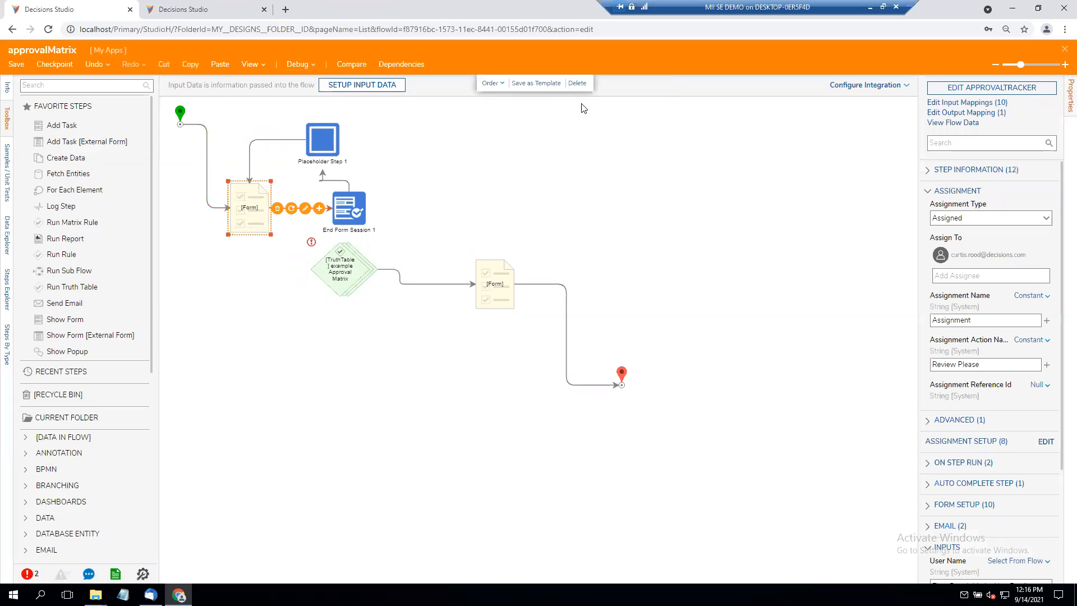
pyautogui.click(948, 89)
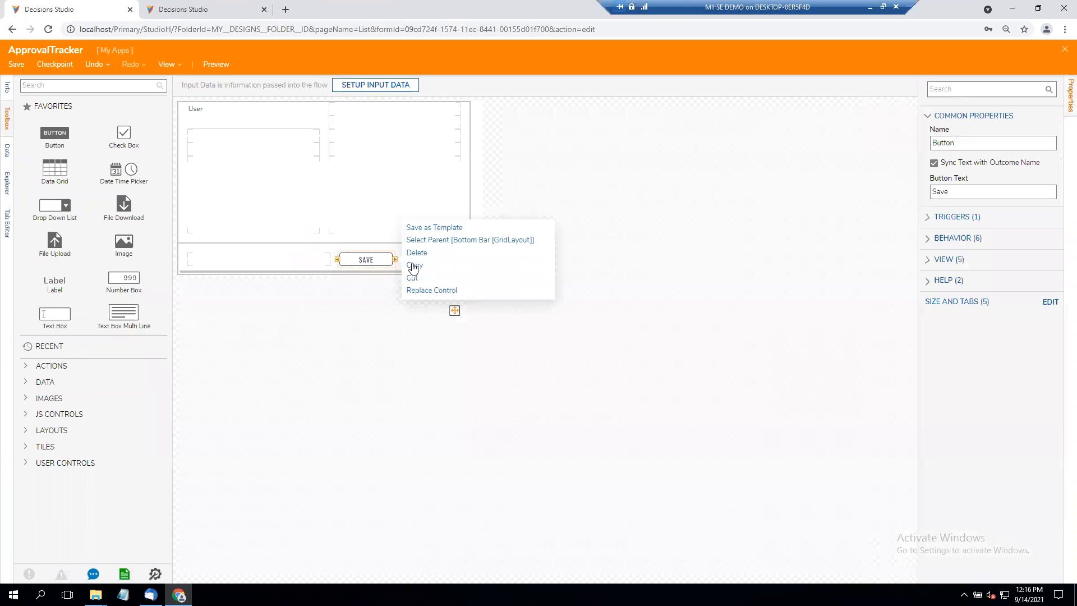
# - Add a copy of the Save button beside the original, label it Finish, and save and close the ApprovalTracker form
pyautogui.click(558, 190)
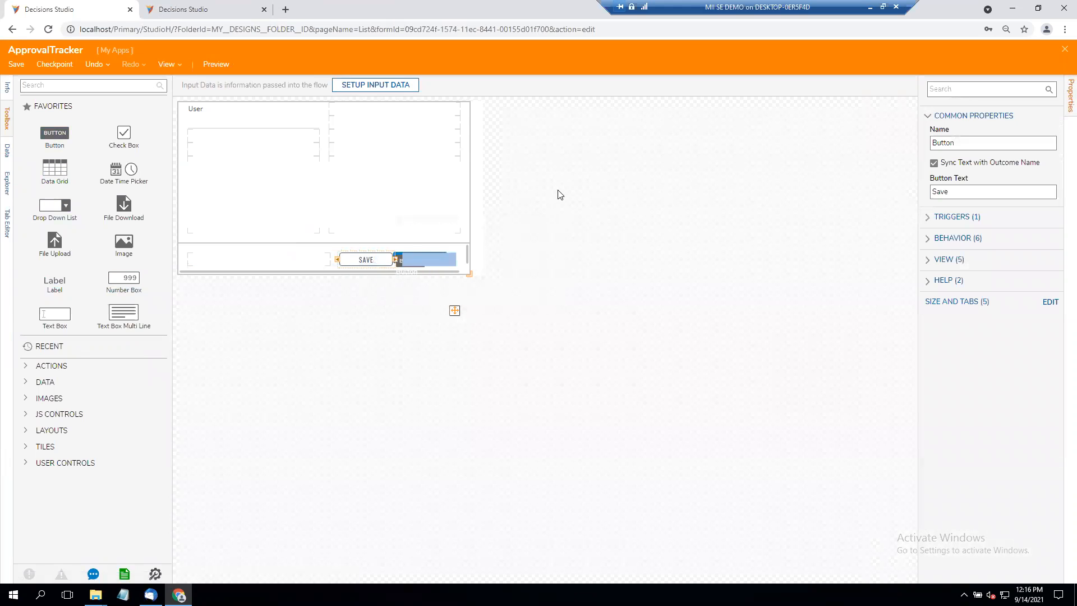
pyautogui.write('Finish')
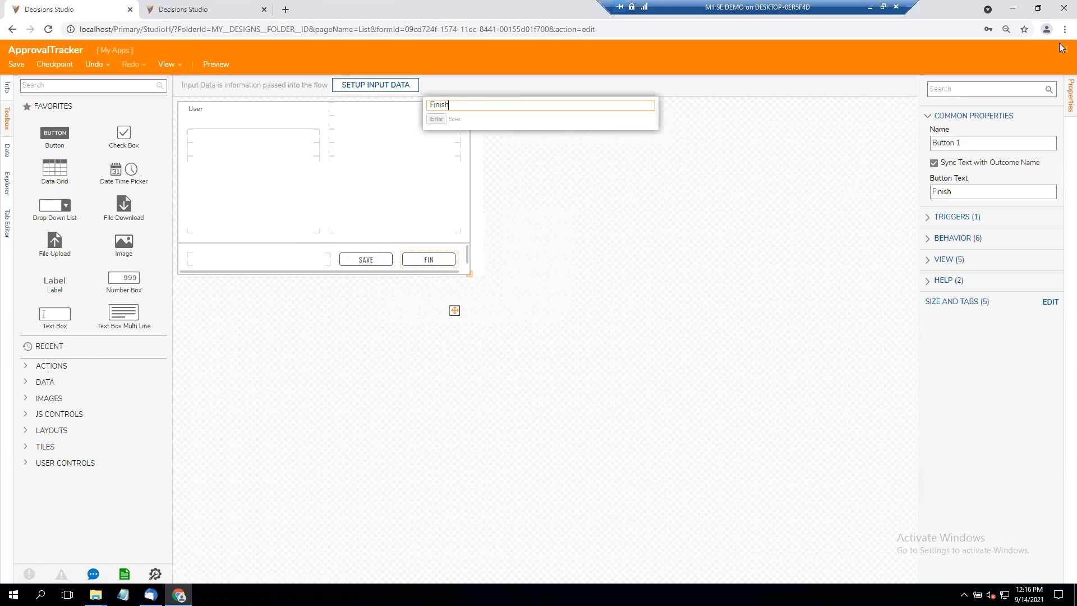
pyautogui.press('Return')
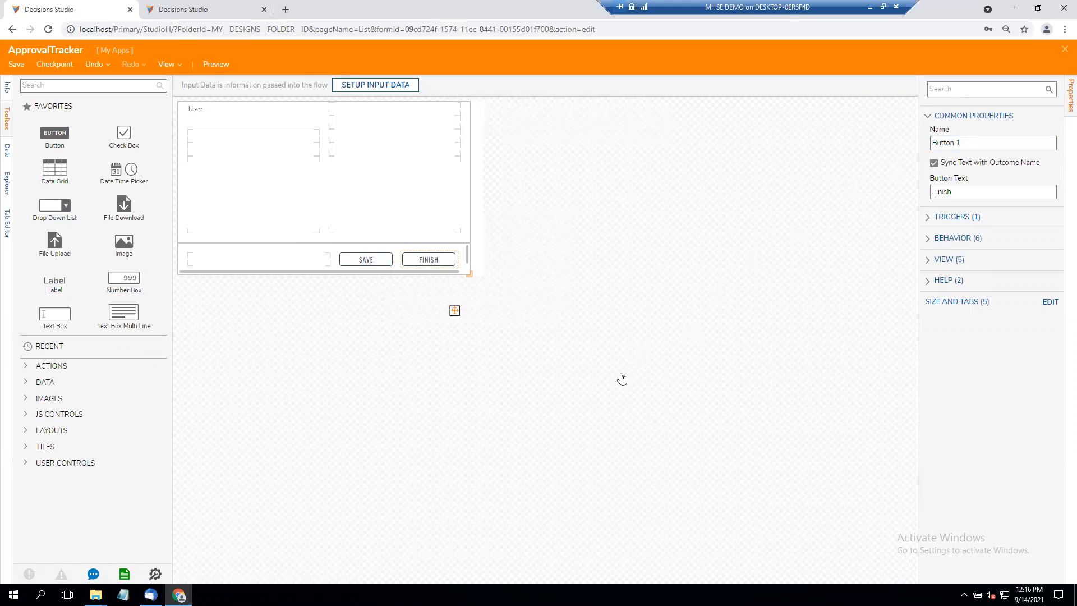
pyautogui.click(629, 369)
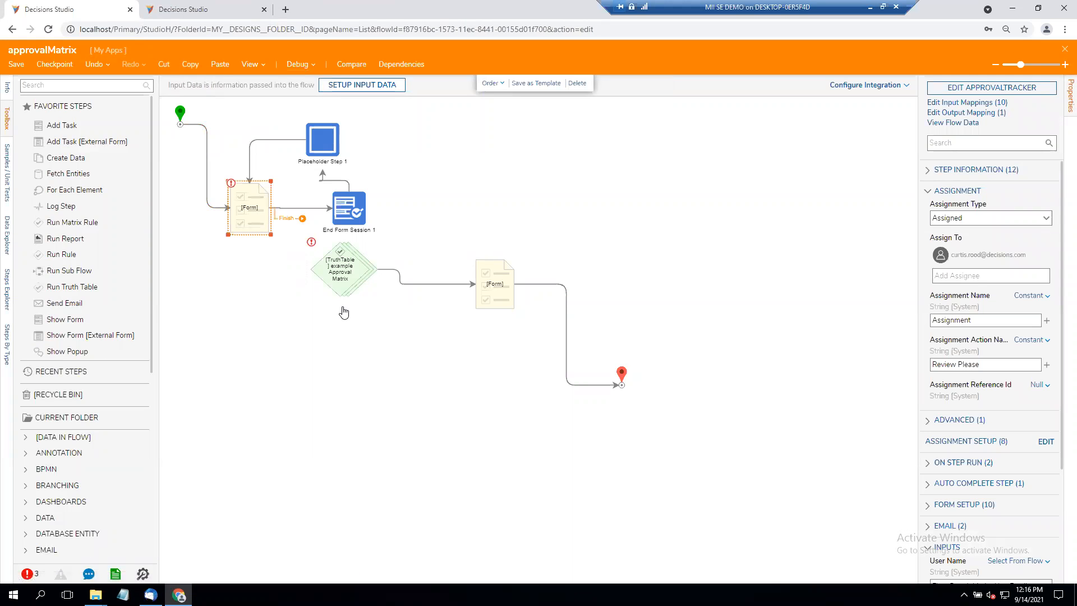
# - Link the first form step's Finish outcome to the end step, starting from the bottom side of the form step
pyautogui.moveTo(302, 219); pyautogui.dragTo(621, 385)
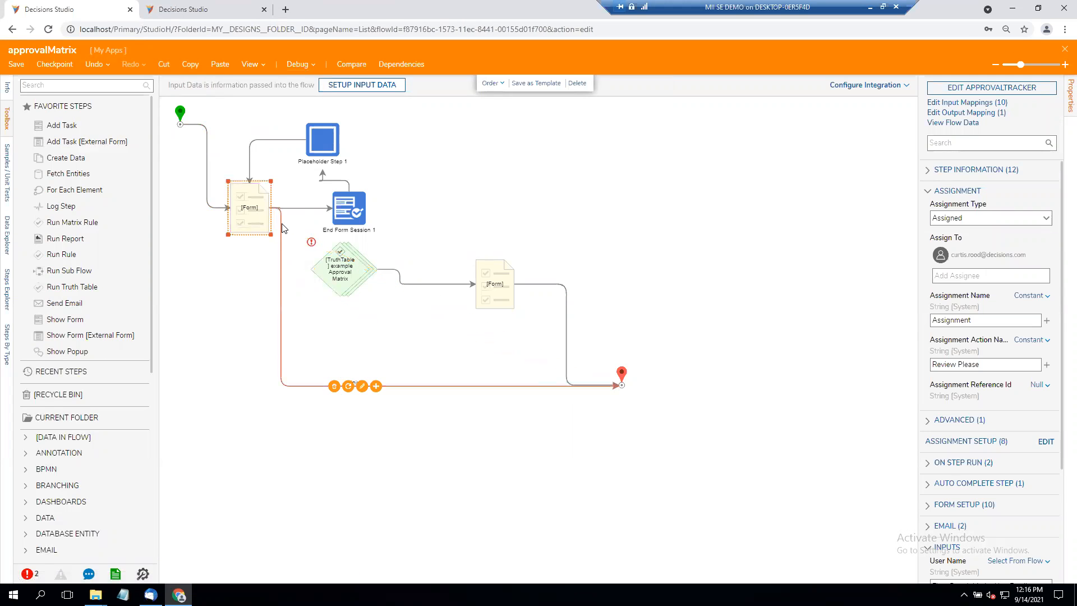
pyautogui.moveTo(269, 208); pyautogui.dragTo(252, 233)
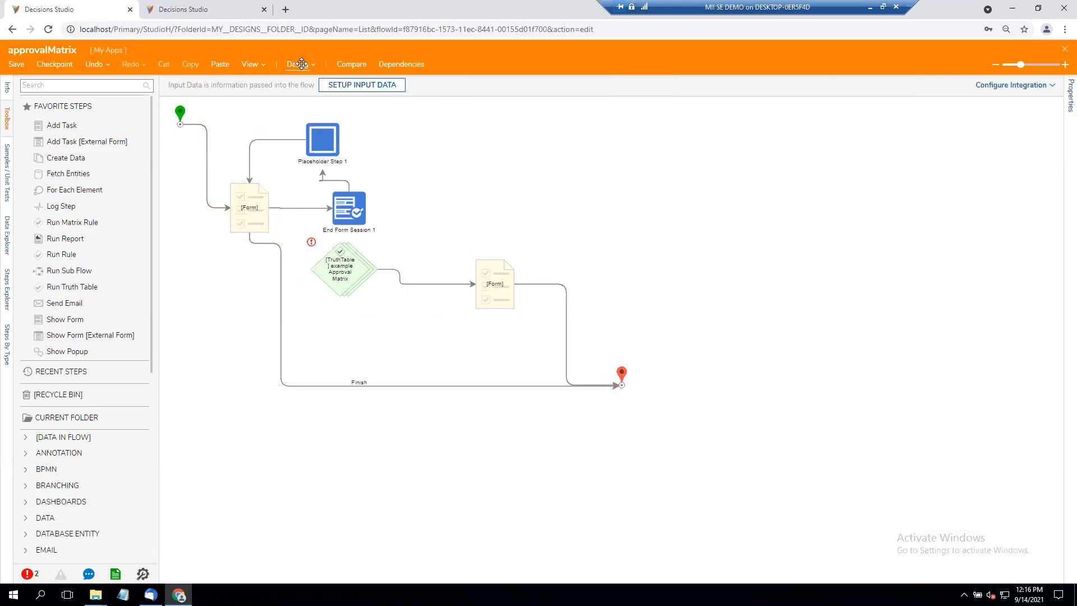
# - Start a debug run of the updated approvalMatrix flow and close the form window without saving or finishing it
pyautogui.click(299, 65)
pyautogui.click(594, 247)
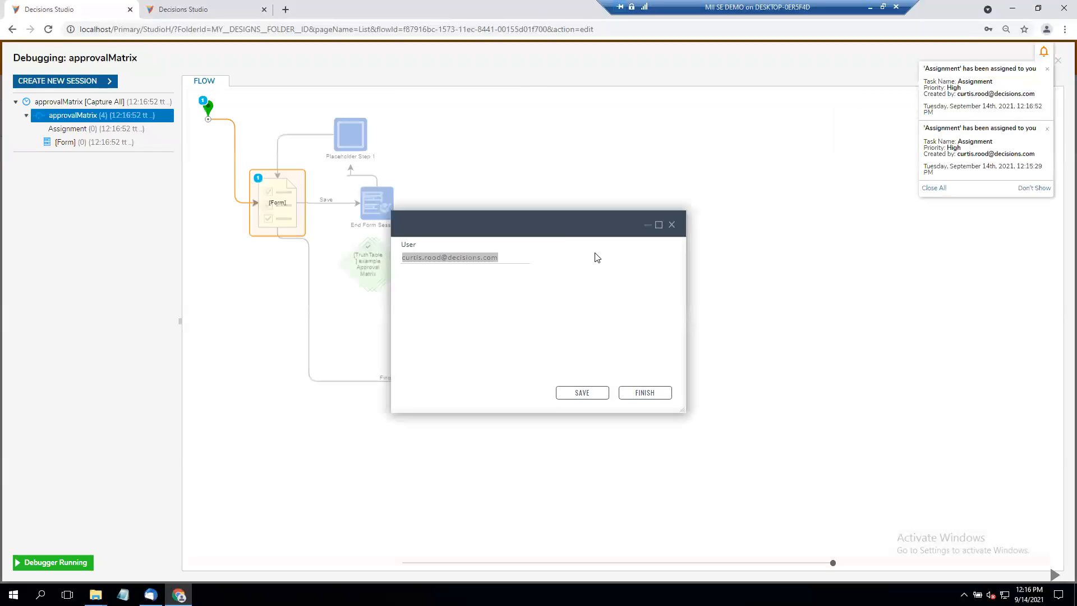
pyautogui.click(672, 224)
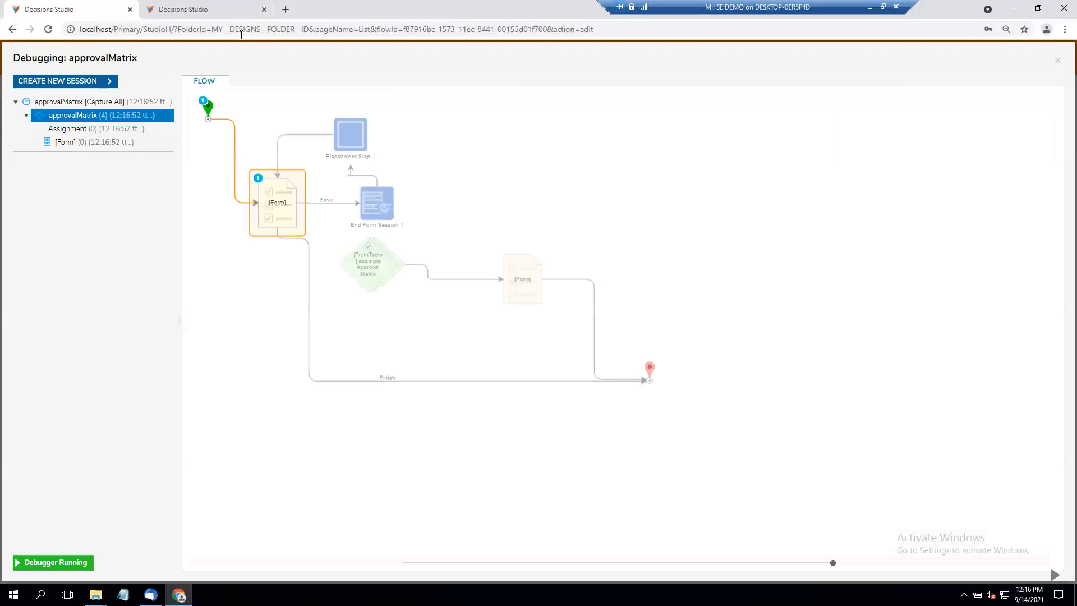
# - Refresh the Inbox in the other browser session and sort the assignments by start date, newest first
pyautogui.click(215, 11)
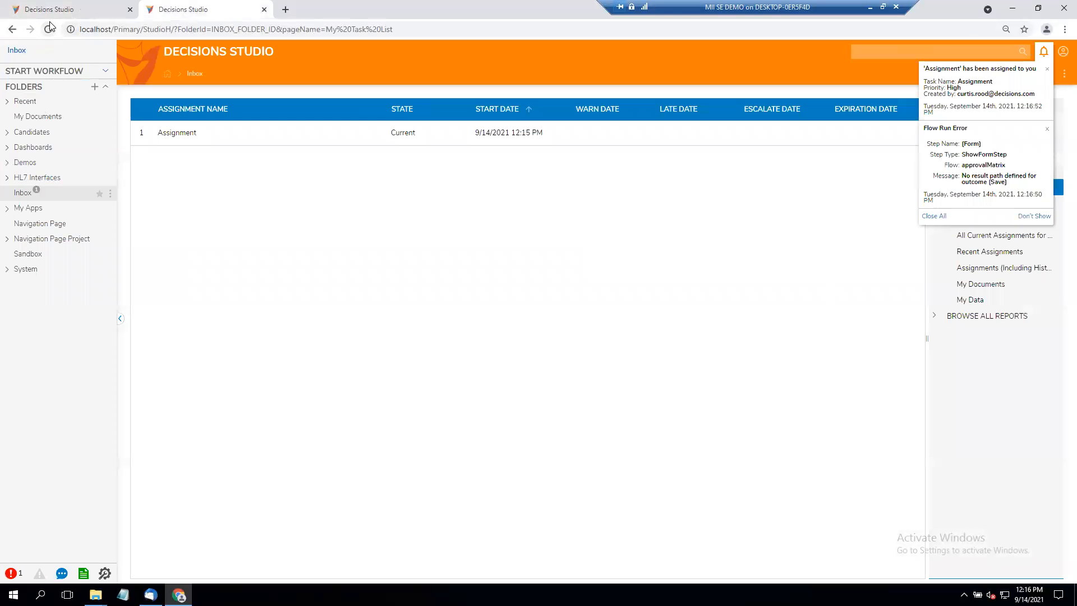
pyautogui.click(50, 30)
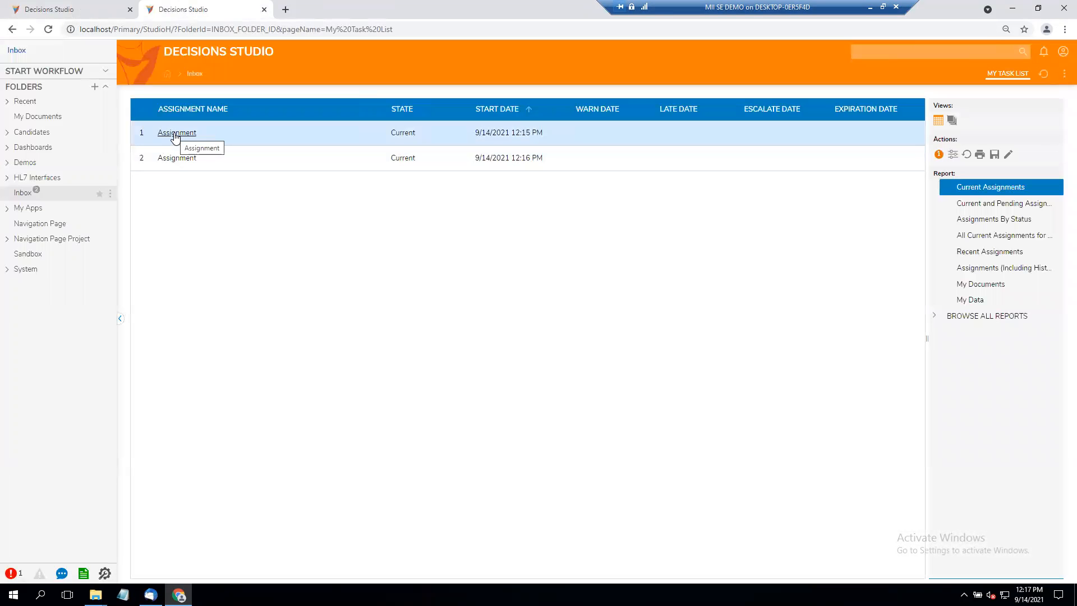
pyautogui.click(528, 110)
# - Open the newest Assignment, save its form, decline to fill in the reassigned form, and return to the task list
pyautogui.click(174, 133)
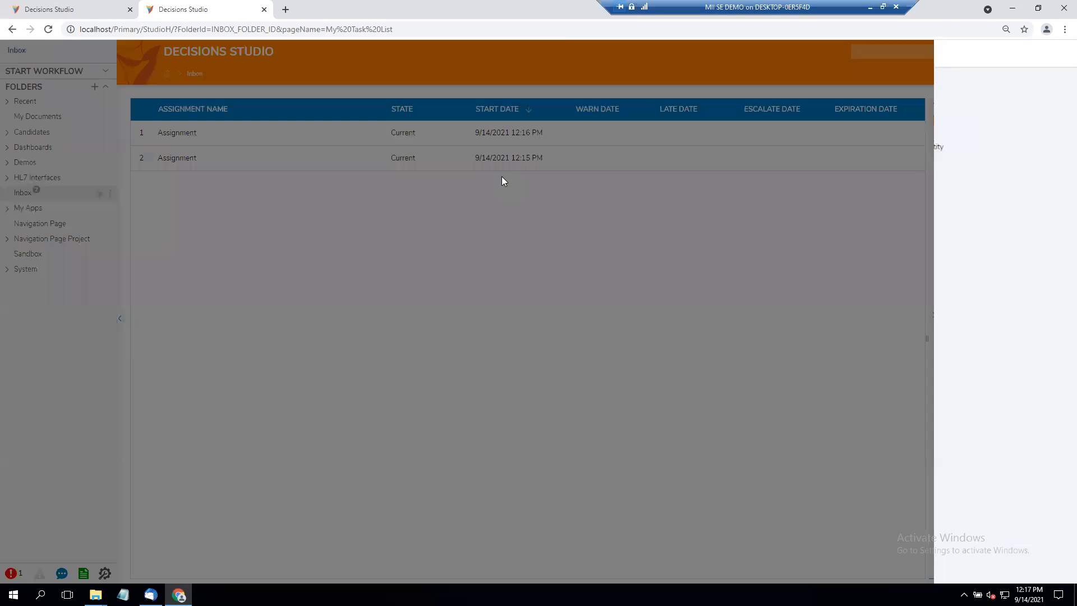
pyautogui.click(371, 110)
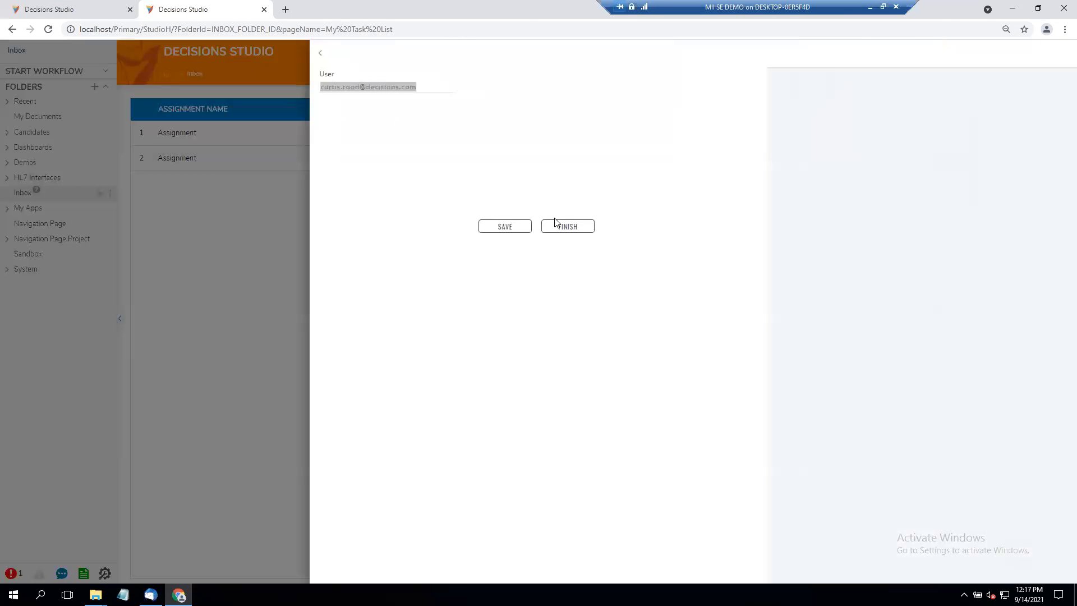
pyautogui.click(503, 229)
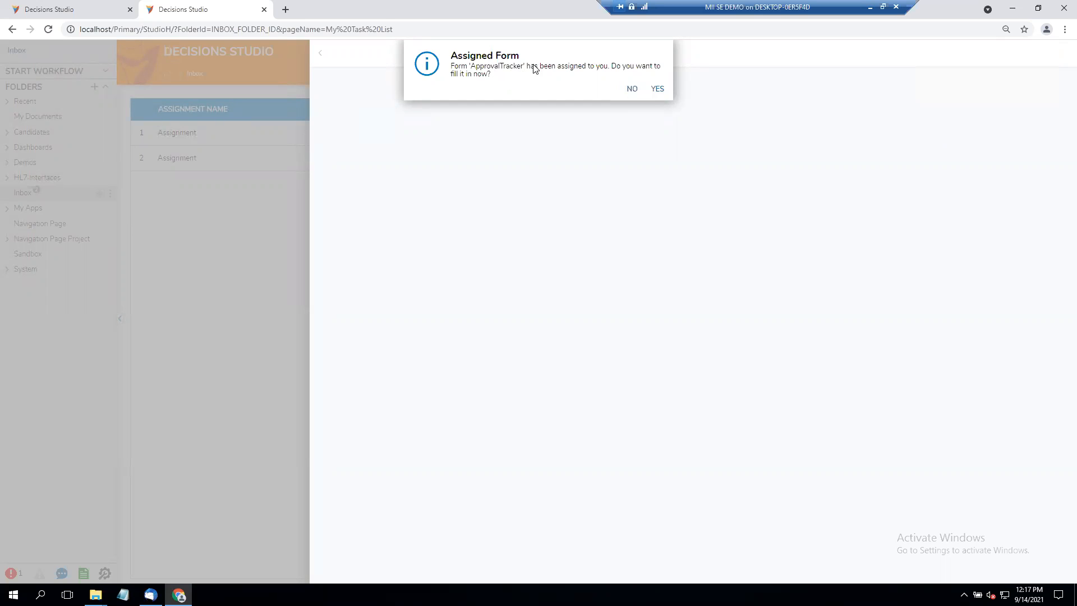
pyautogui.click(632, 90)
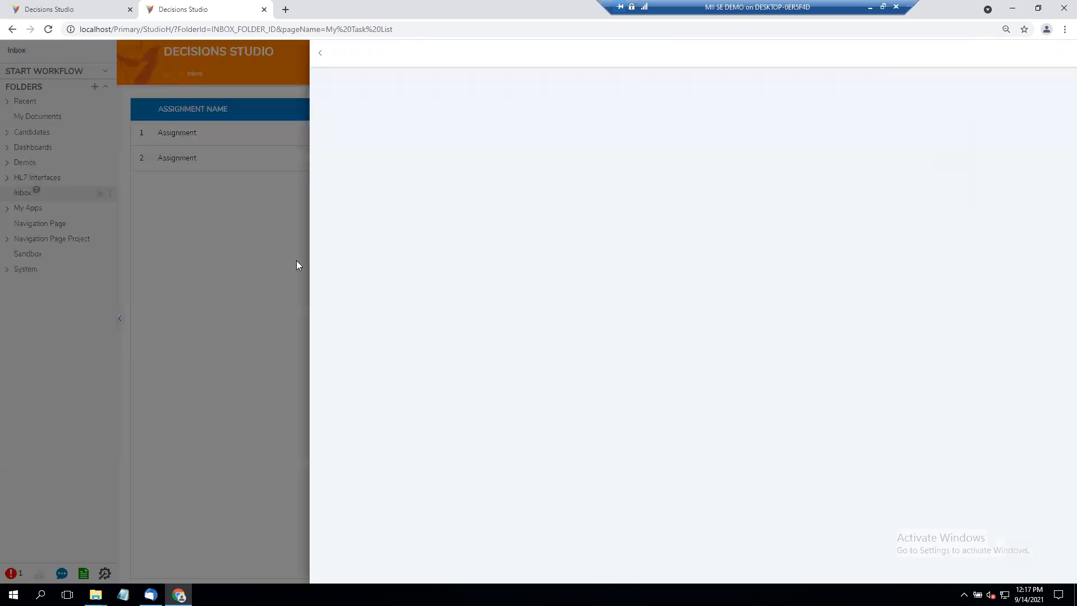
pyautogui.click(320, 53)
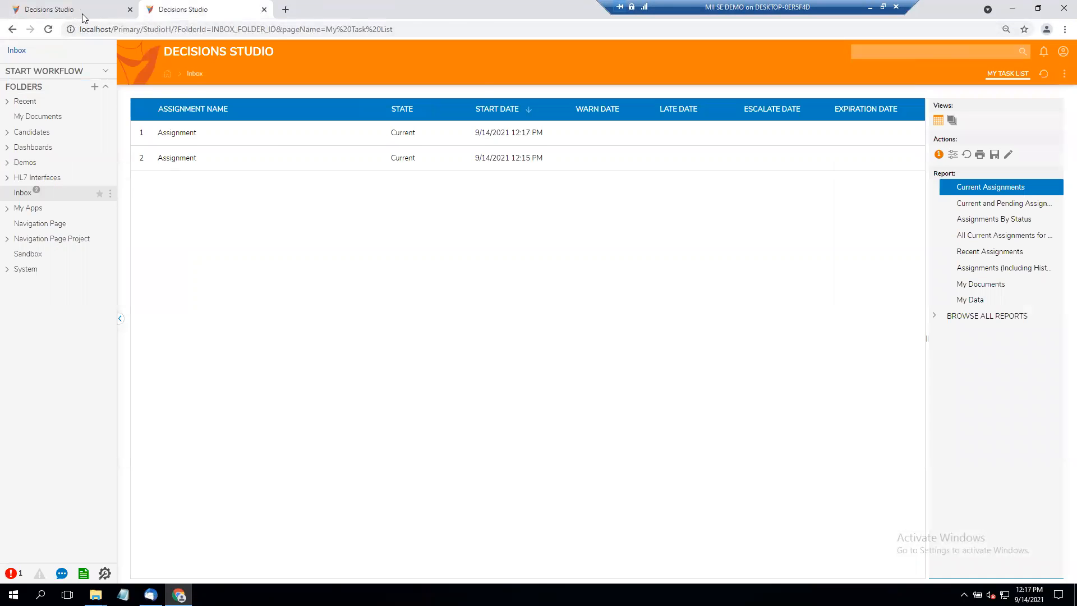
# - Review the End Form Session step's executions in the flow designer session's debug run, then close the debugger
pyautogui.click(82, 13)
pyautogui.click(672, 226)
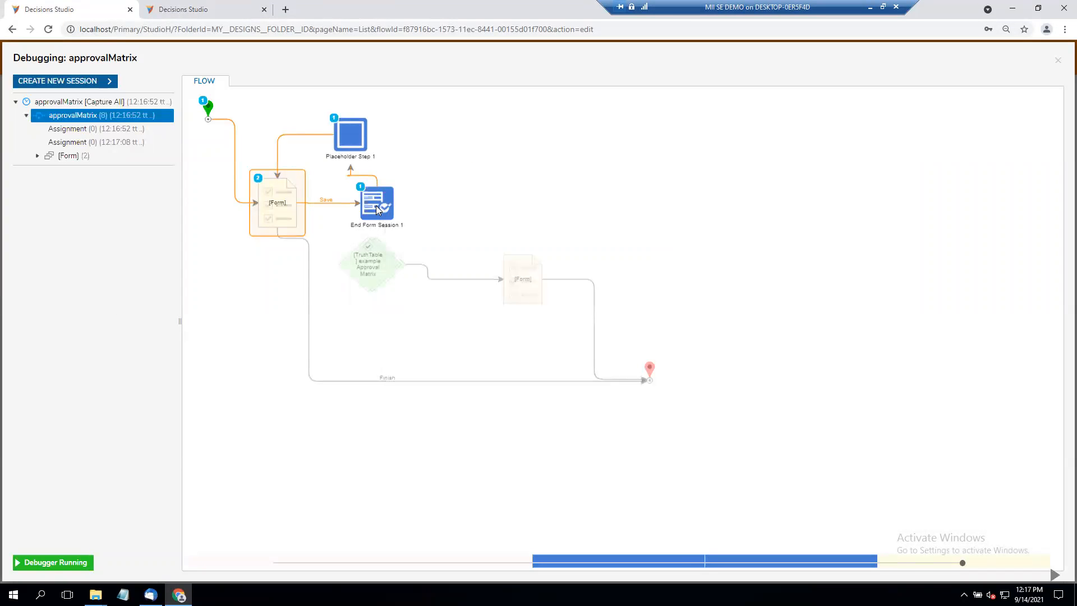
pyautogui.moveTo(381, 197)
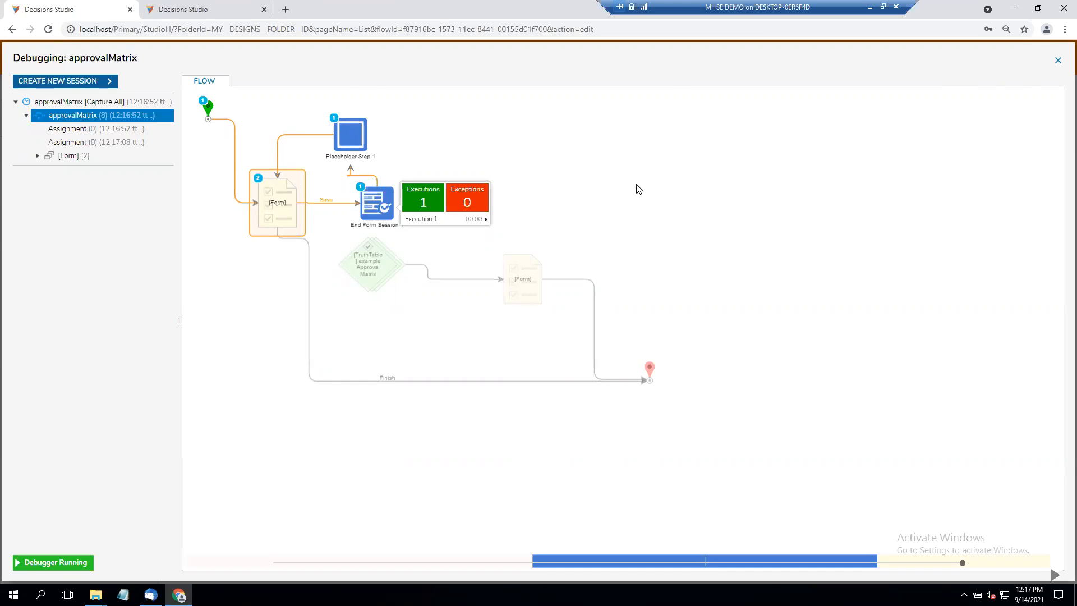
pyautogui.press('Escape')
# - Set the End Form Session step's behavior to Close Dialog/Window
pyautogui.click(239, 227)
pyautogui.click(346, 219)
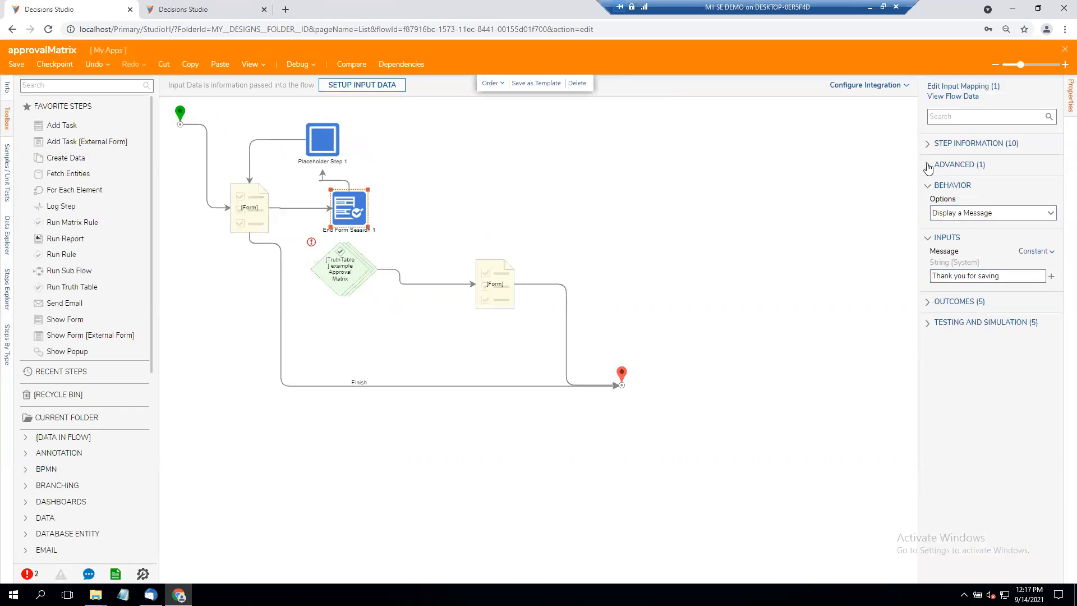
pyautogui.click(1050, 215)
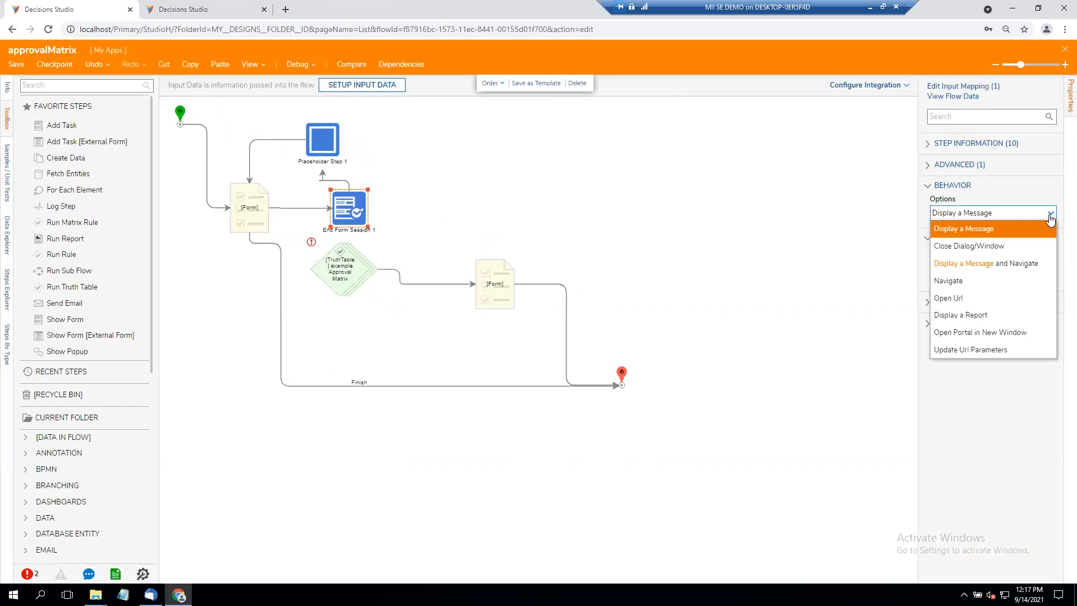
pyautogui.click(997, 247)
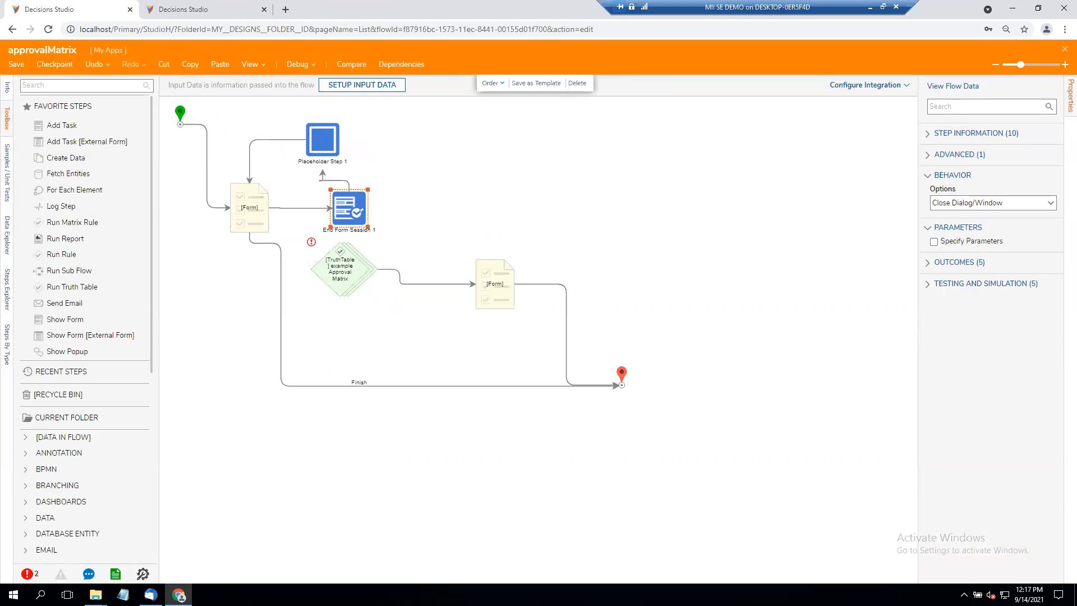
# - Set the first form's Show Assigned Form option to Never in its assignment setup and save the flow
pyautogui.click(269, 231)
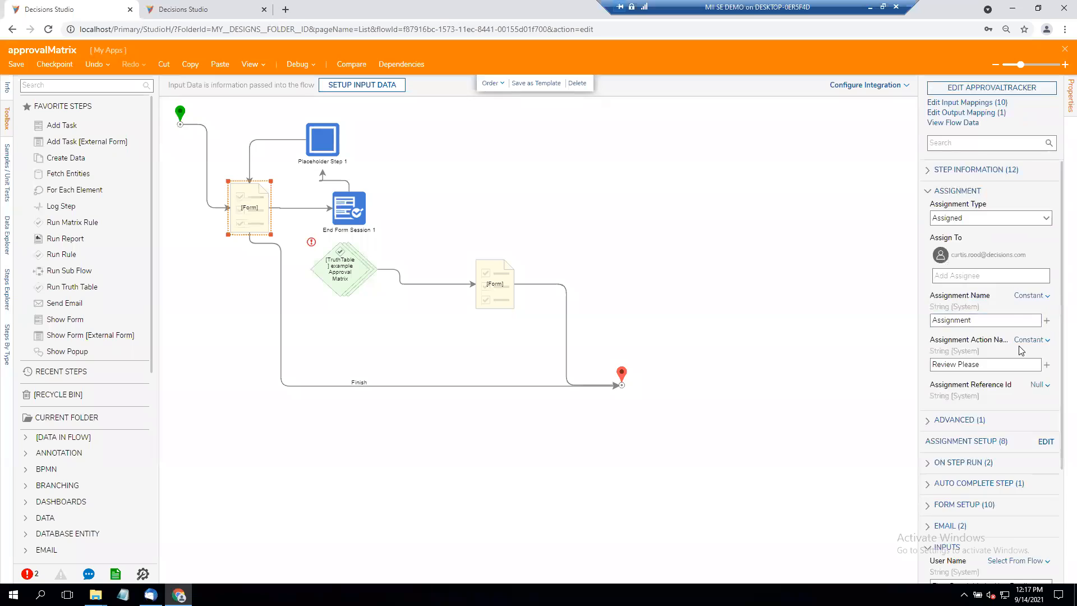
pyautogui.click(928, 269)
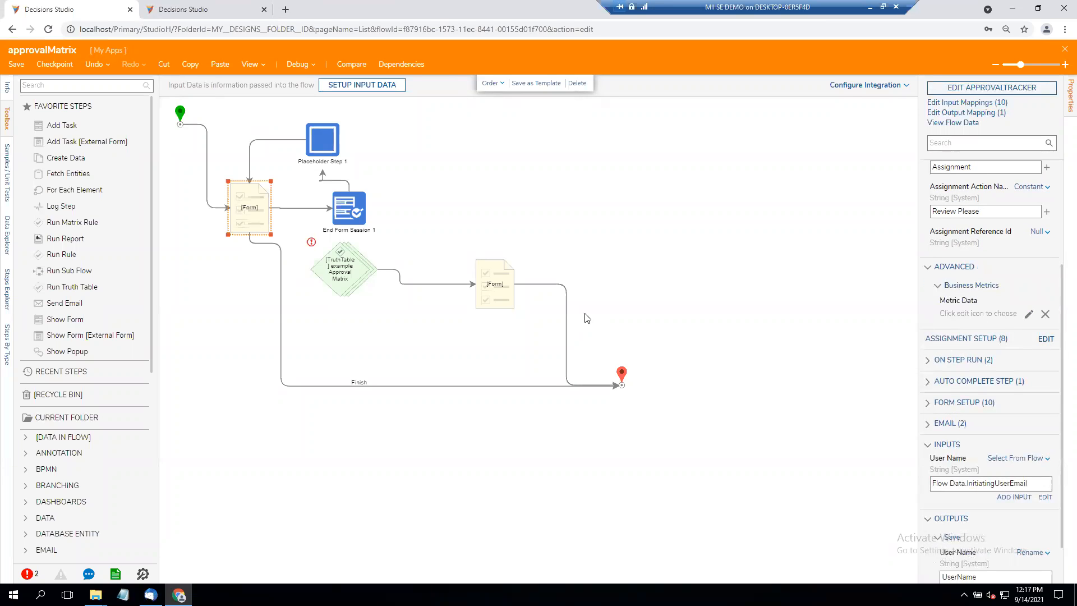
pyautogui.scroll(-5, 576, 327)
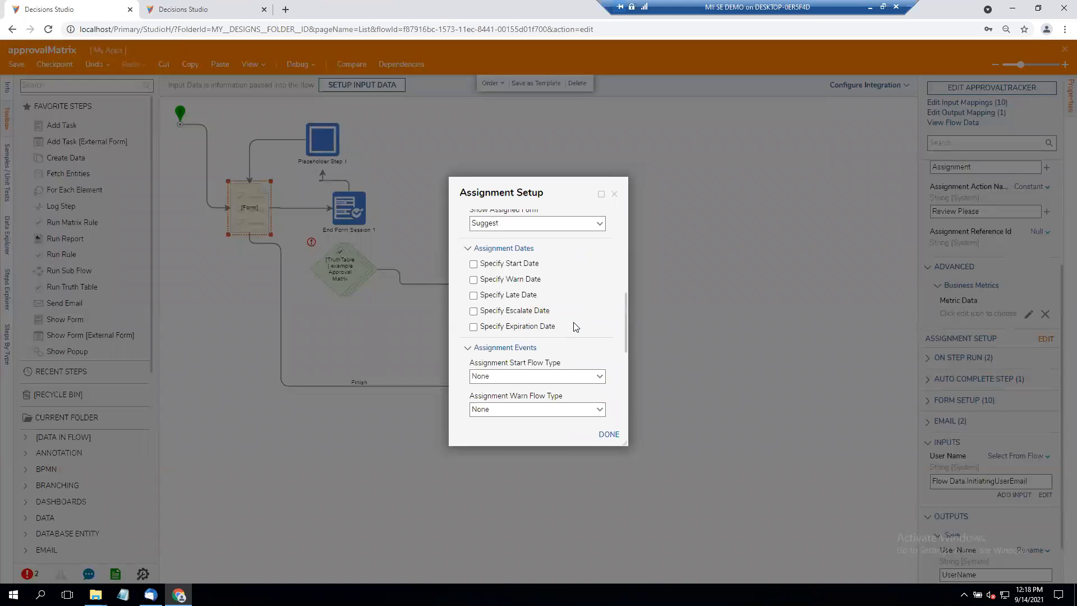
pyautogui.scroll(1, 576, 327)
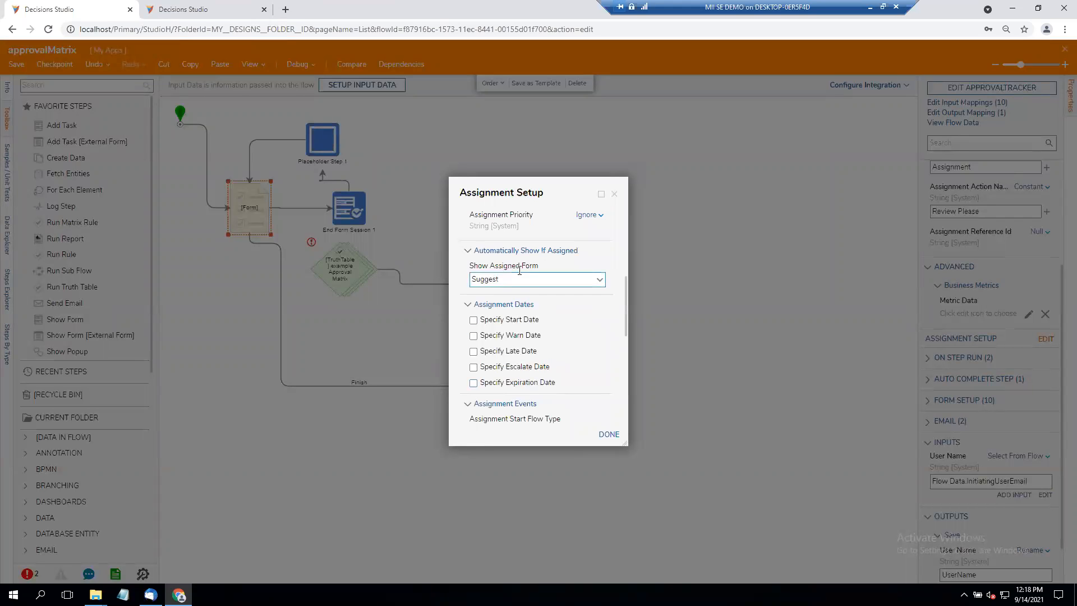
pyautogui.click(599, 280)
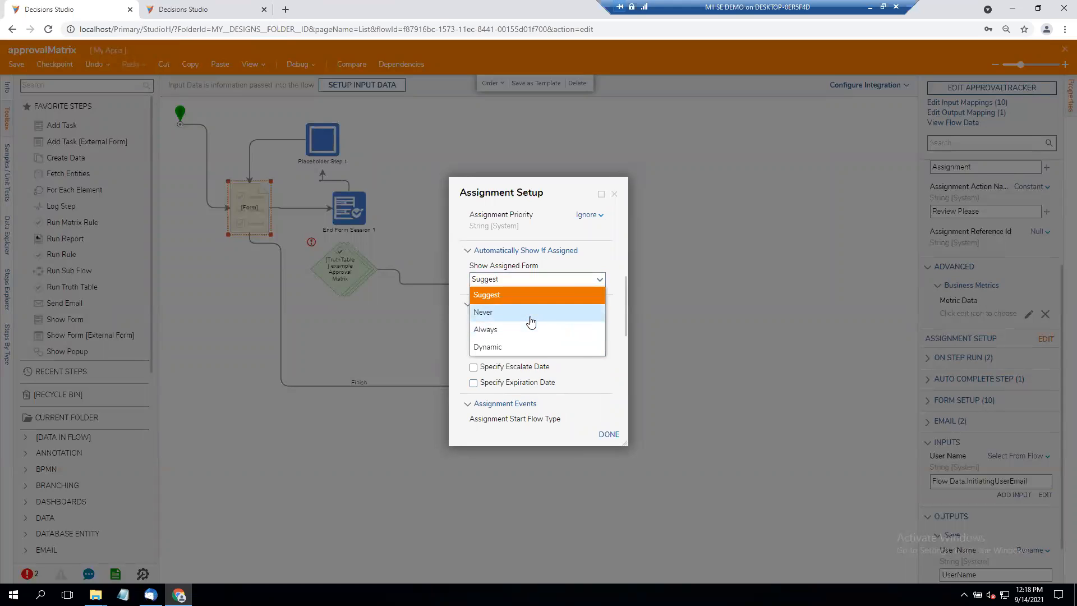
pyautogui.click(532, 313)
pyautogui.click(610, 435)
pyautogui.click(804, 274)
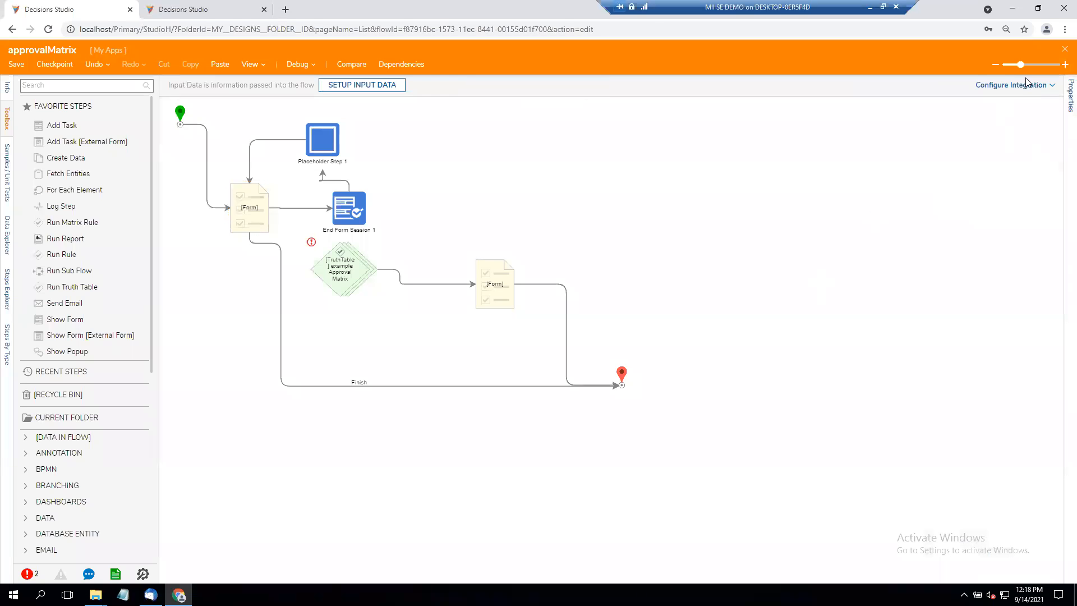
pyautogui.click(19, 66)
# - Change the first form step's assignment type to AssignedToGuest
pyautogui.click(622, 368)
pyautogui.click(267, 217)
pyautogui.click(1043, 216)
pyautogui.click(979, 268)
pyautogui.click(678, 201)
pyautogui.click(233, 211)
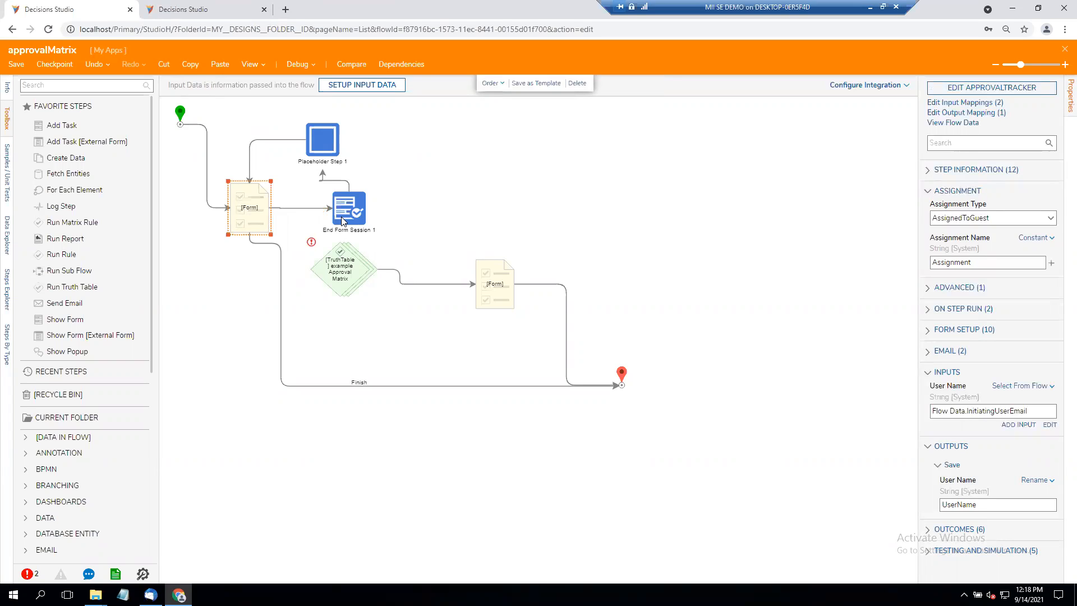
# - Examine the behavior options available for the End Form Session step
pyautogui.click(343, 221)
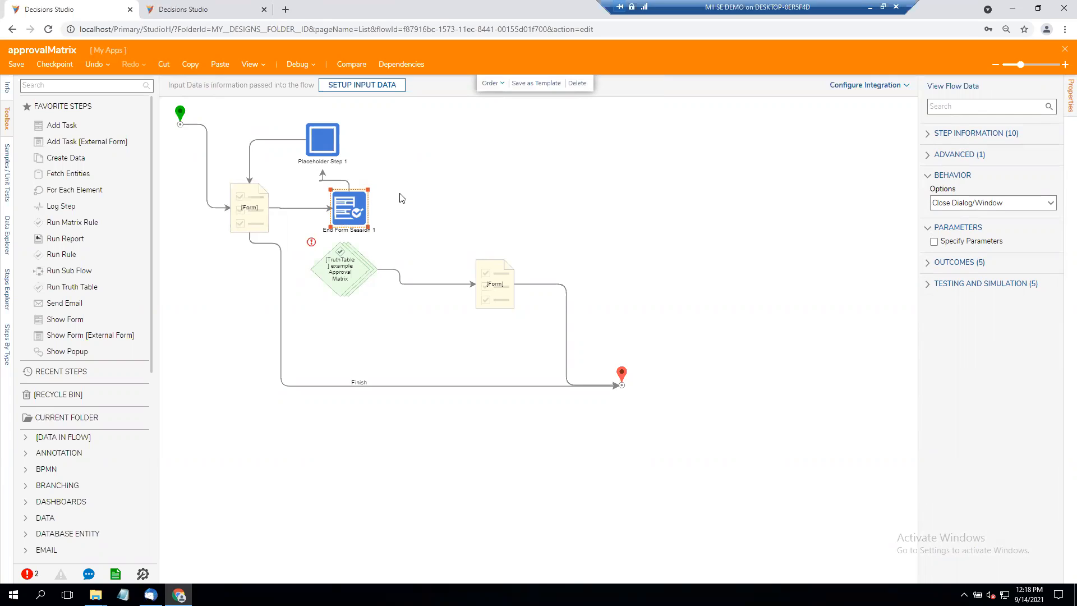
pyautogui.click(1052, 205)
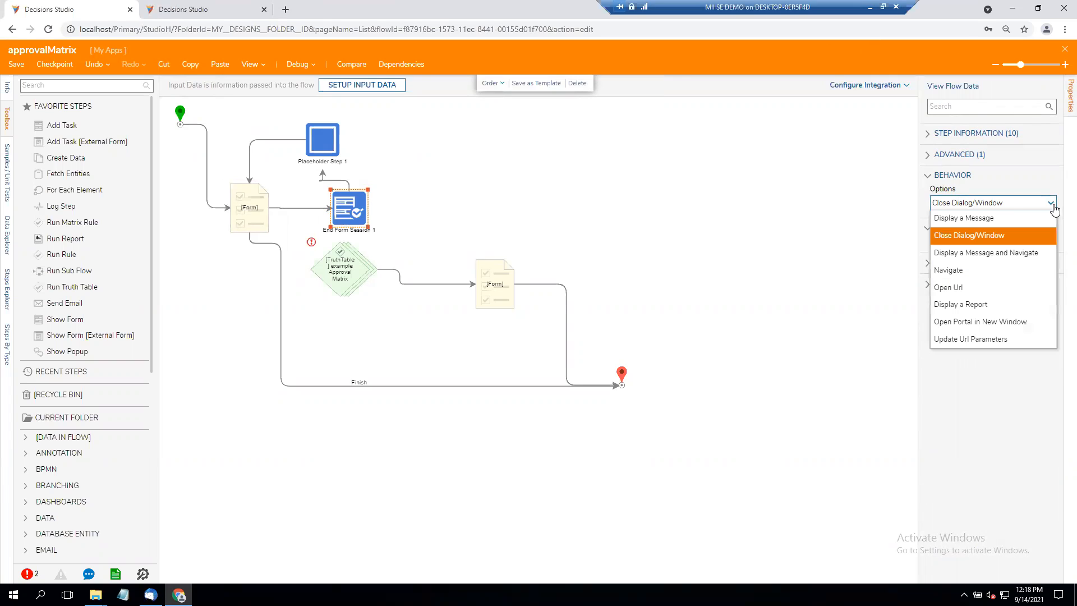
pyautogui.click(852, 211)
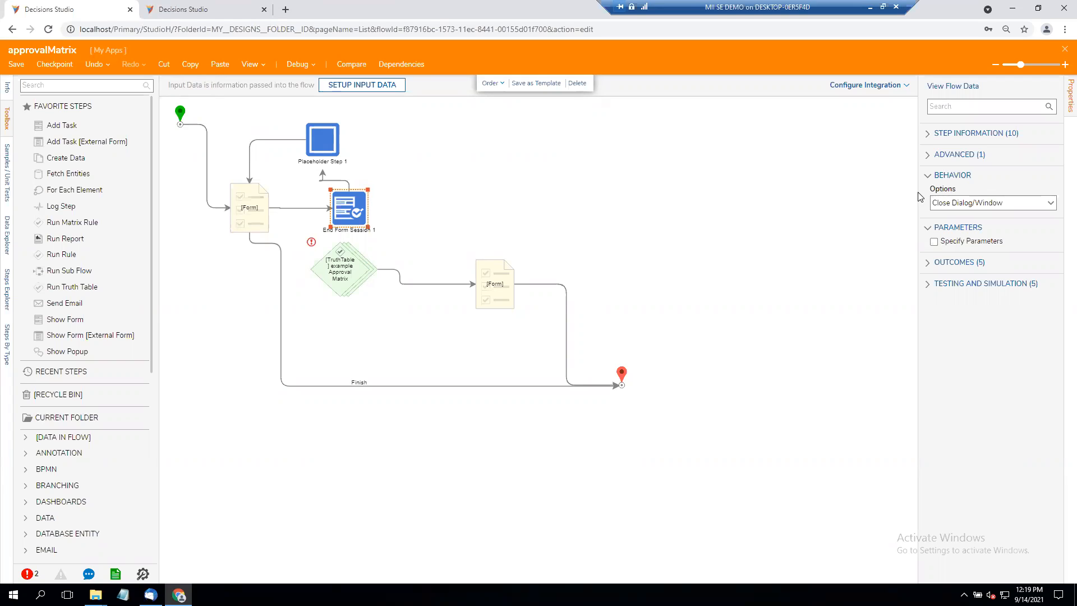
# - Move the placeholder step directly above the End Form Session step and the truth table step next to the second form
pyautogui.click(319, 141)
pyautogui.moveTo(338, 142); pyautogui.dragTo(356, 142)
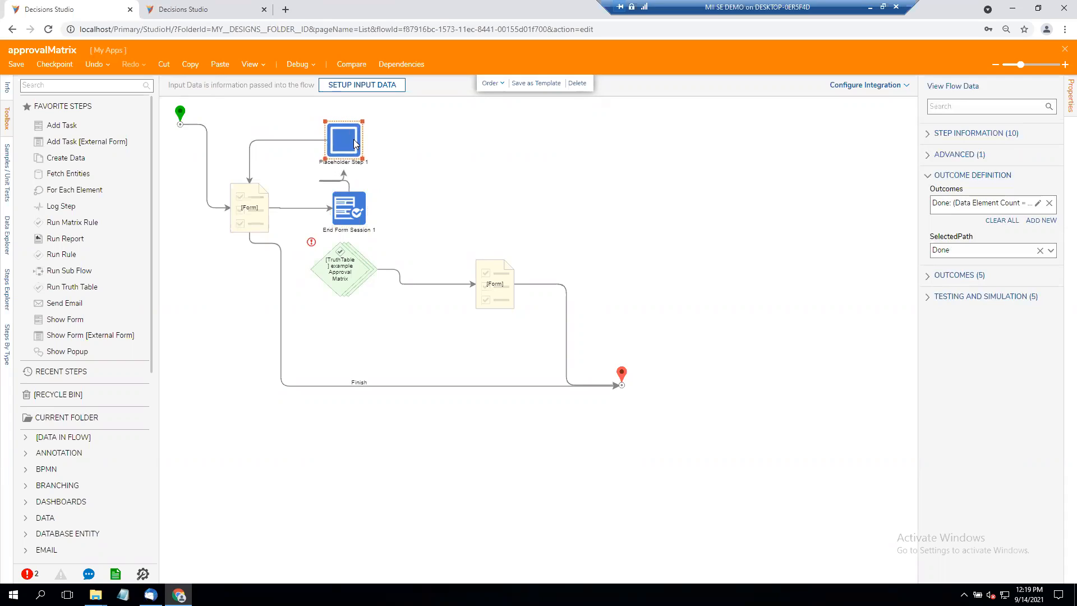
pyautogui.click(445, 181)
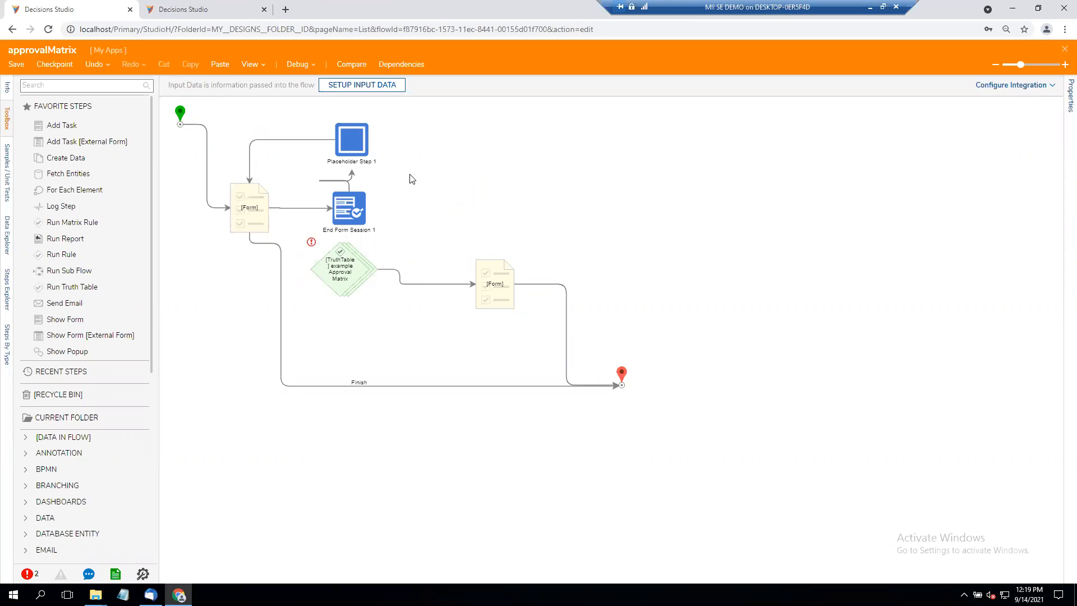
pyautogui.click(374, 275)
pyautogui.moveTo(374, 275); pyautogui.dragTo(446, 290)
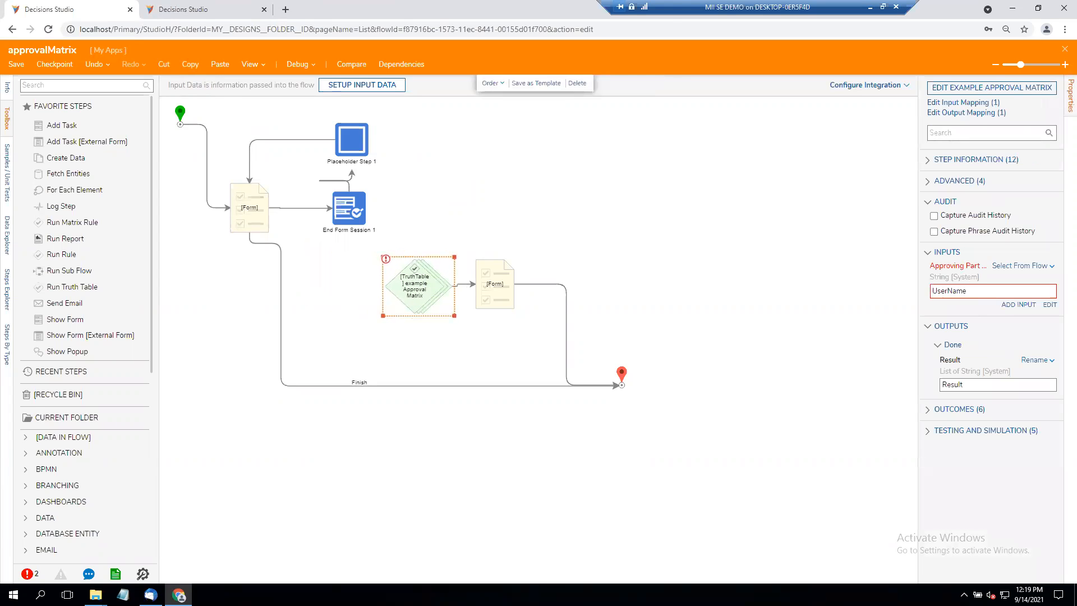